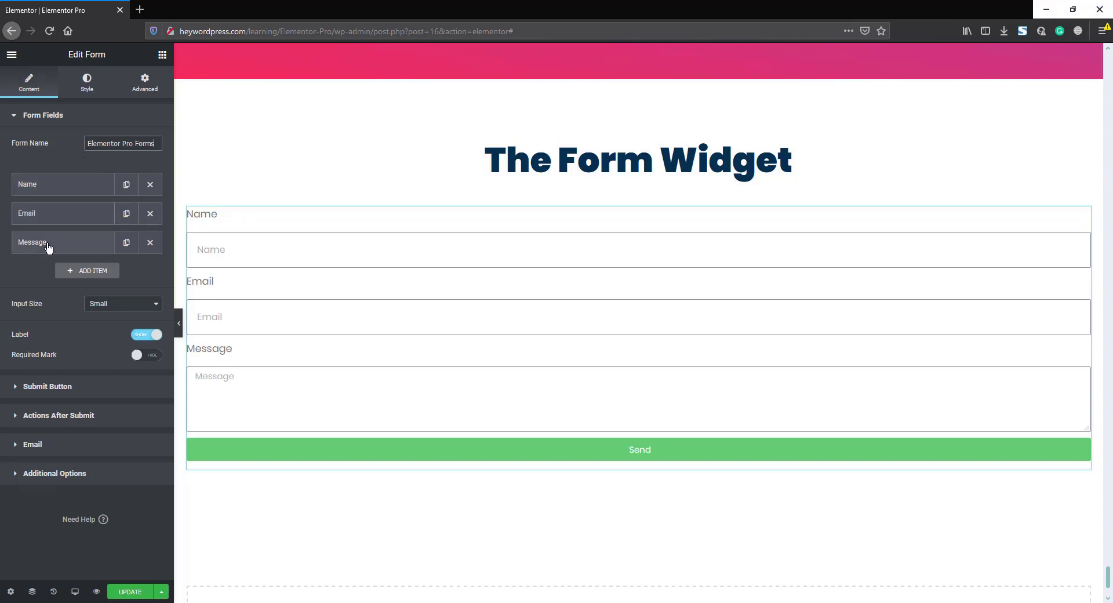
- Keep the Name field's type as Text and change its label and placeholder to Full Name
{"action": "left_click", "coordinate": [71, 186]}
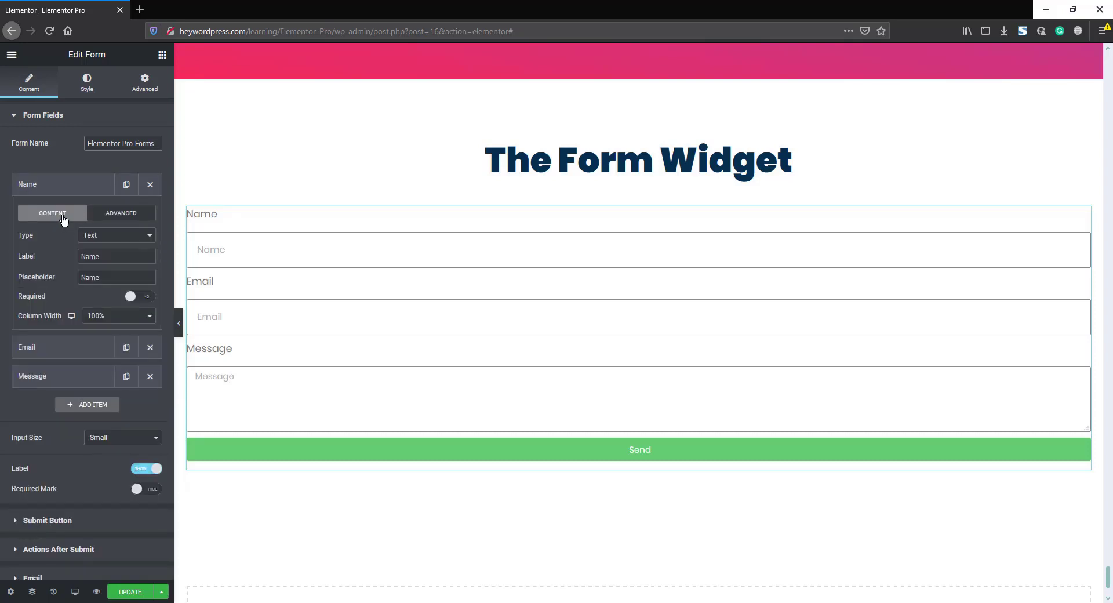
{"action": "left_click", "coordinate": [102, 236]}
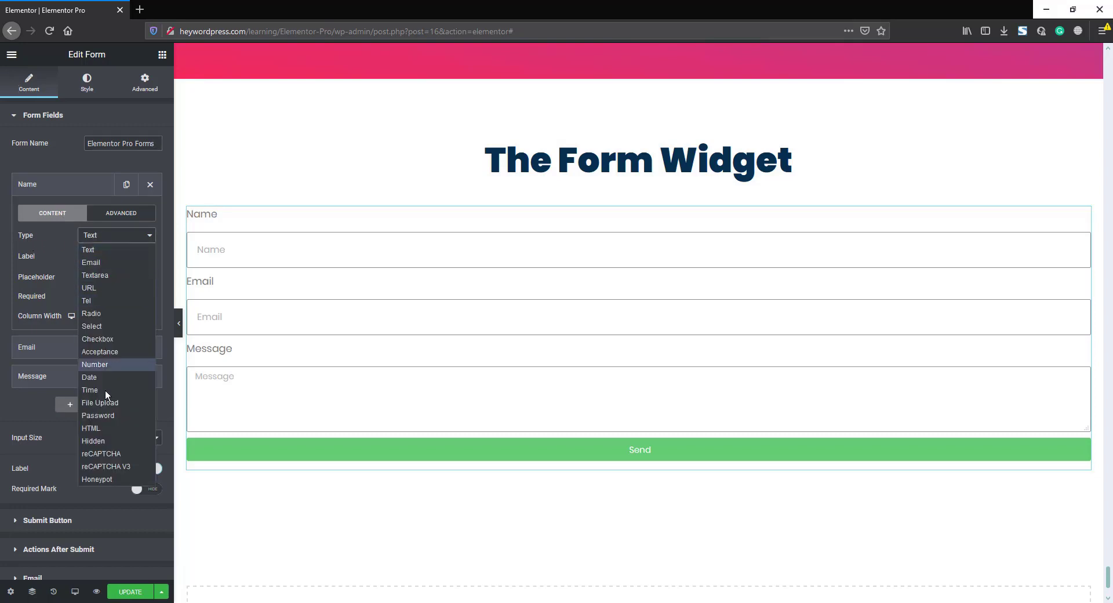
{"action": "left_click", "coordinate": [106, 249]}
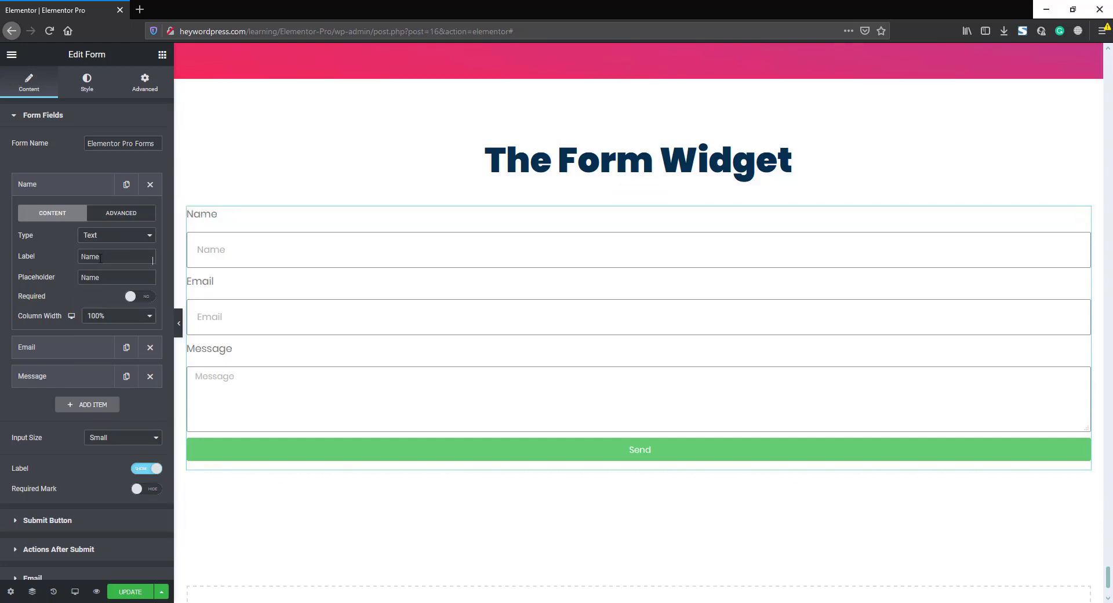
{"action": "key", "text": "ctrl+a"}
{"action": "left_click", "coordinate": [66, 256]}
{"action": "type", "text": "Full"}
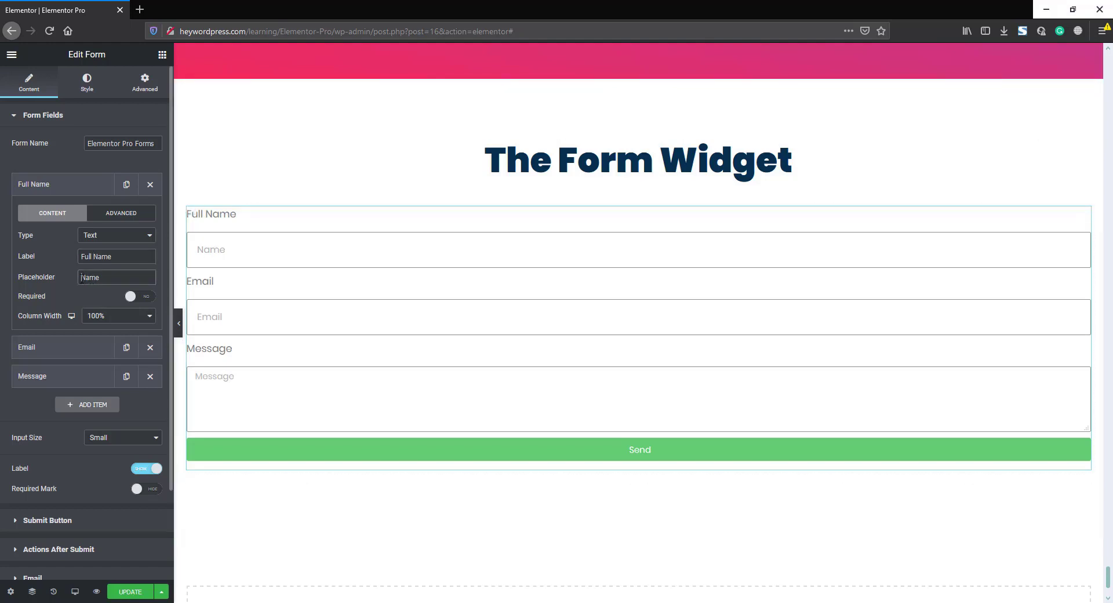
{"action": "type", "text": "Full"}
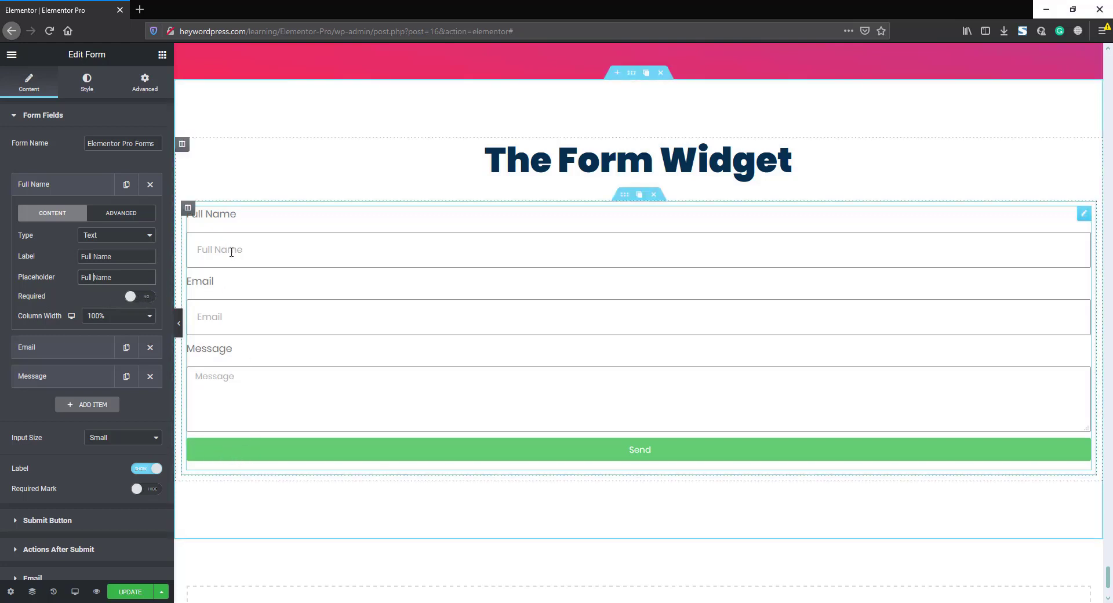
- Review the Full Name field's advanced settings, try a 50% column width and restore it to 100%
{"action": "left_click", "coordinate": [127, 216]}
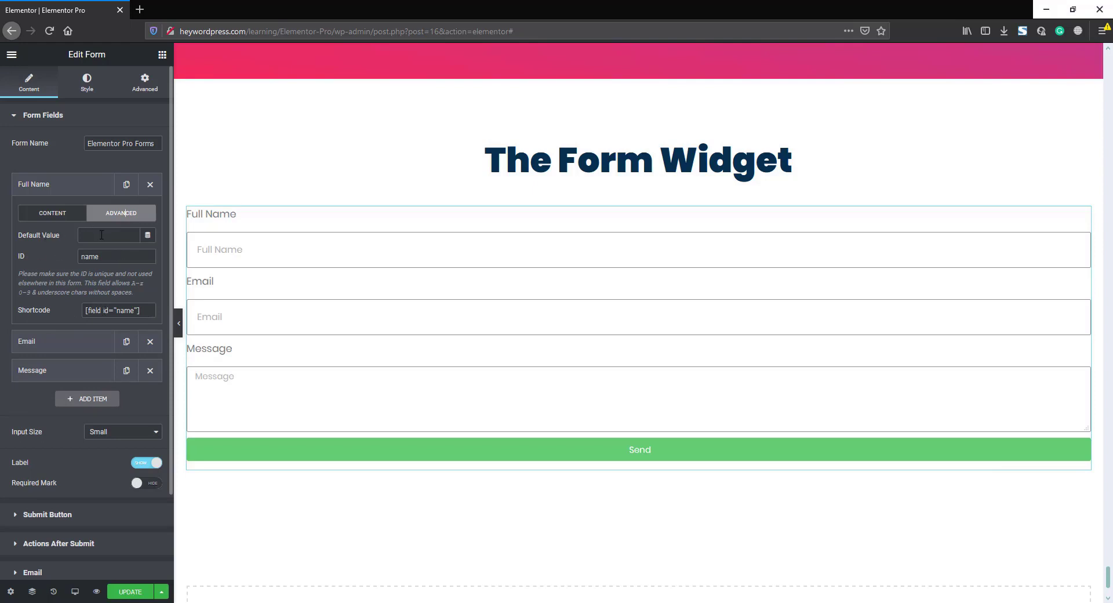
{"action": "left_click", "coordinate": [59, 218]}
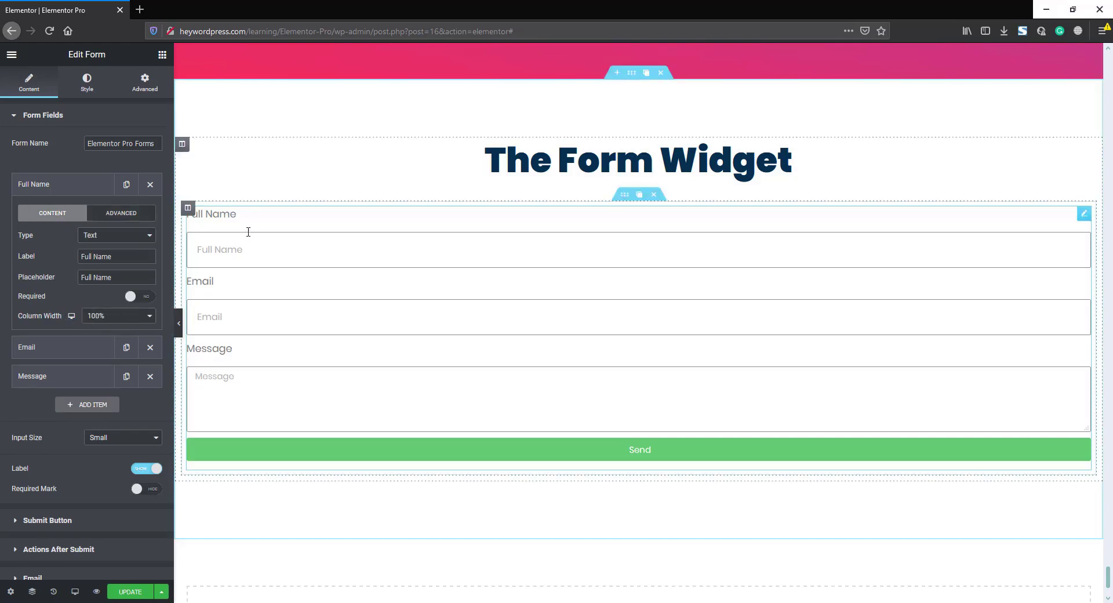
{"action": "left_click", "coordinate": [105, 318]}
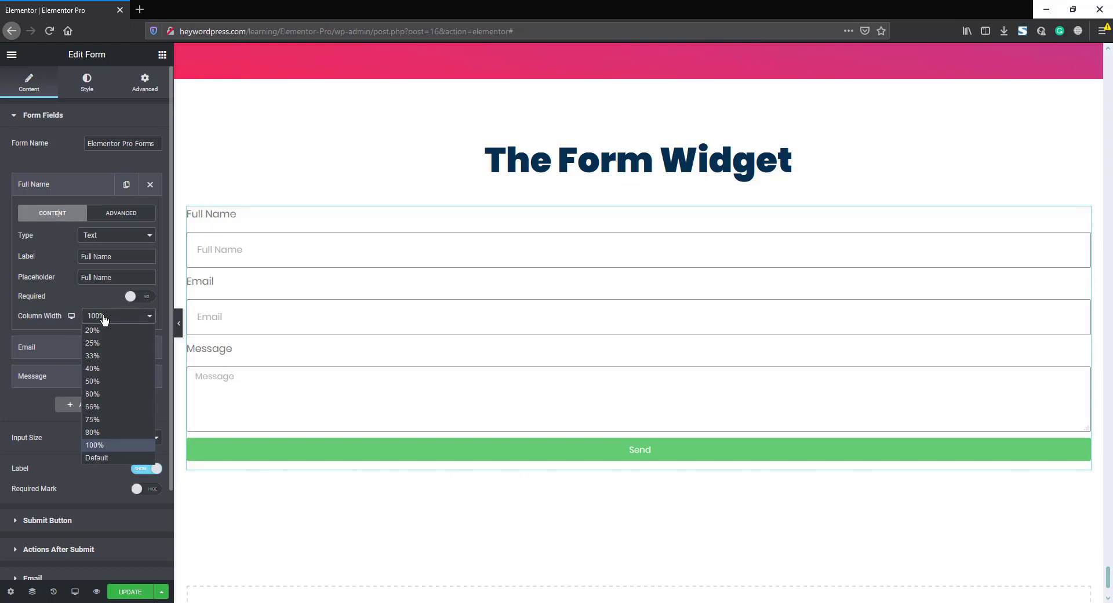
{"action": "left_click", "coordinate": [102, 379]}
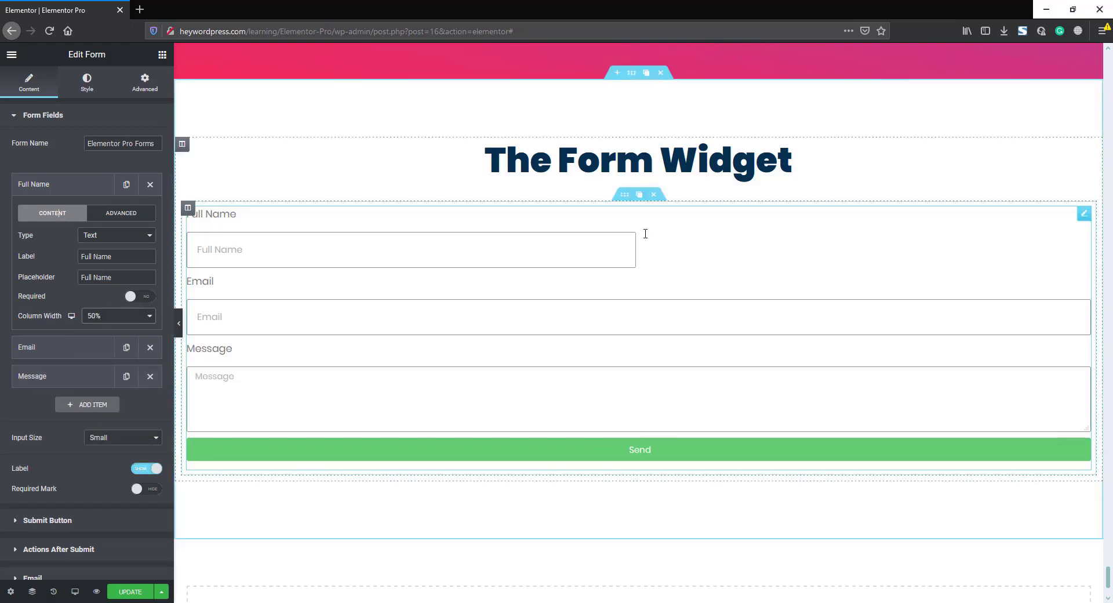
{"action": "left_click", "coordinate": [98, 322]}
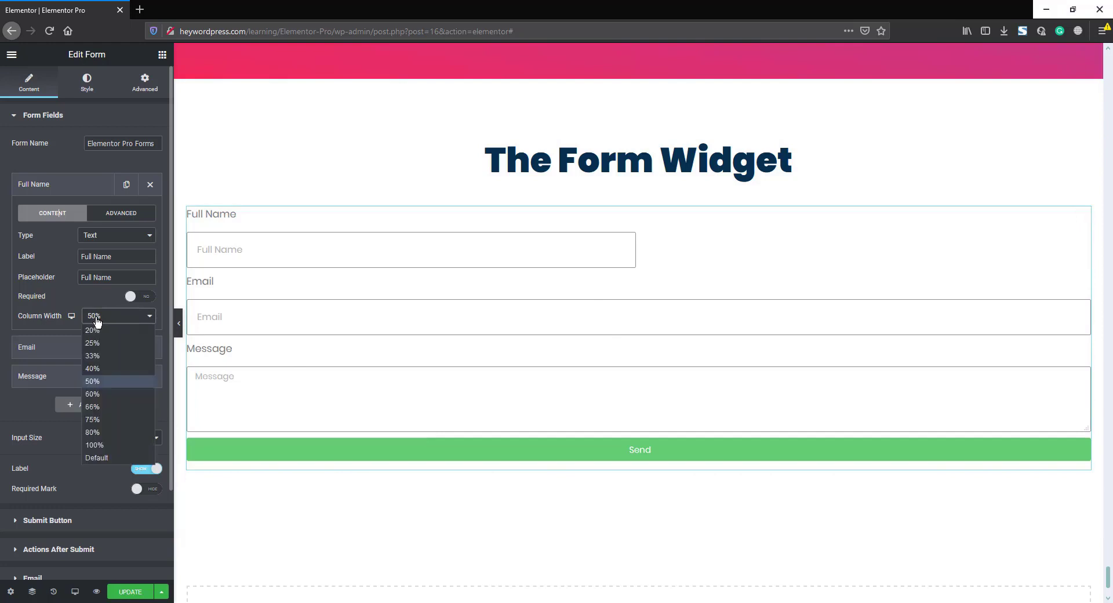
{"action": "left_click", "coordinate": [94, 444]}
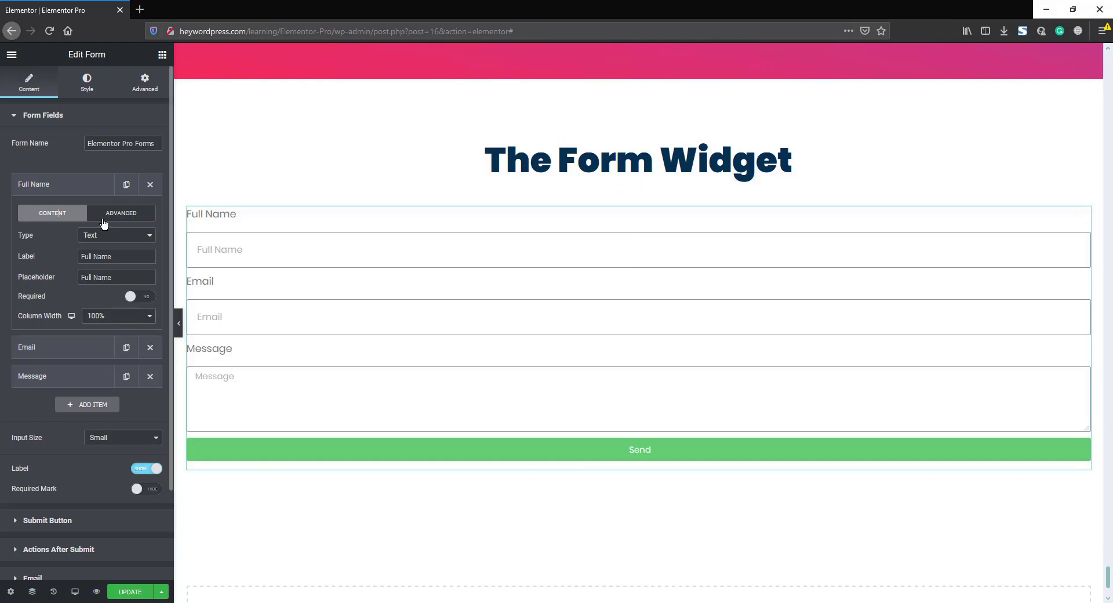
{"action": "left_click", "coordinate": [72, 185]}
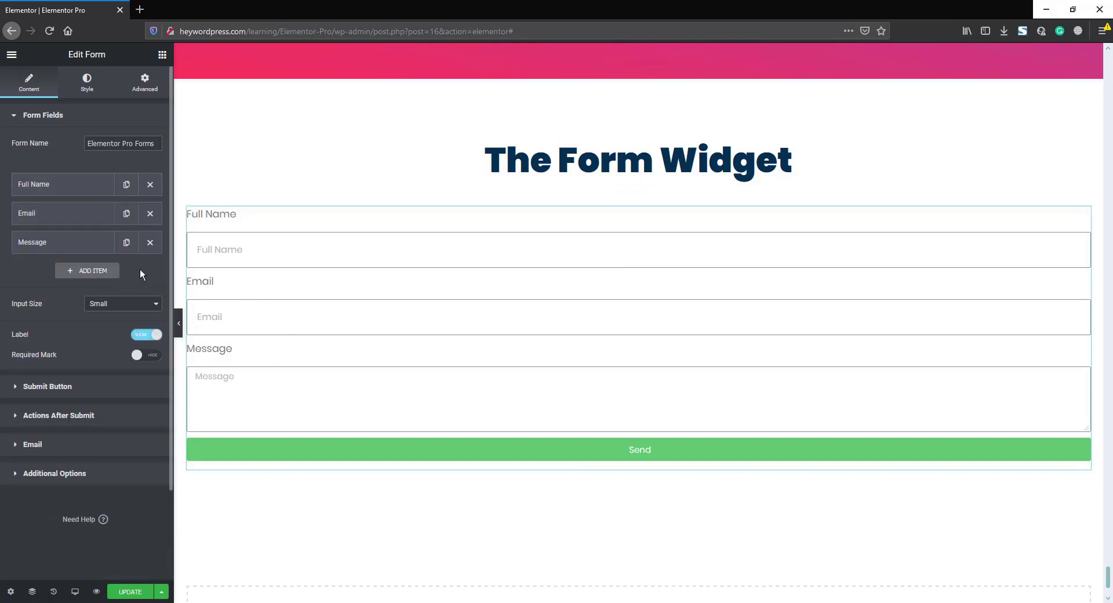
- Add a new form field of type Tel with the label Phone Number
{"action": "left_click", "coordinate": [89, 272]}
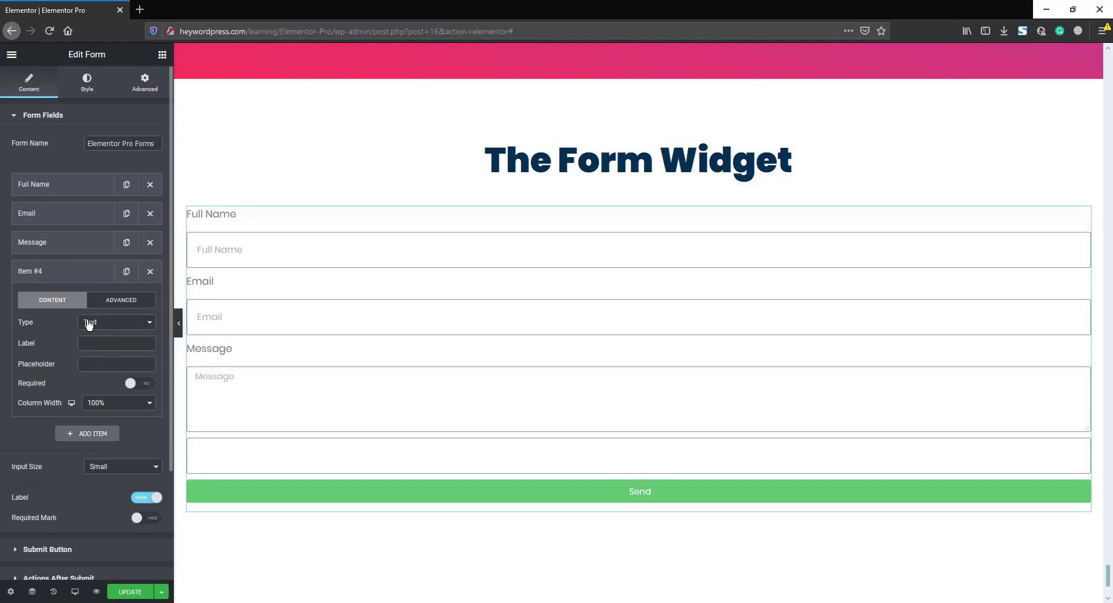
{"action": "left_click", "coordinate": [114, 323]}
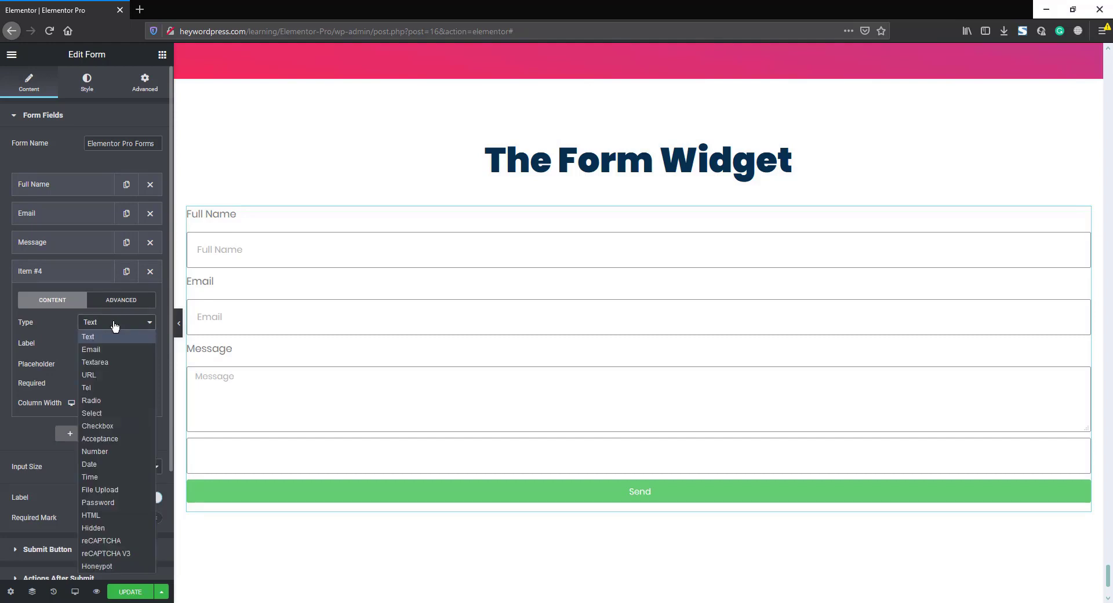
{"action": "left_click", "coordinate": [105, 452]}
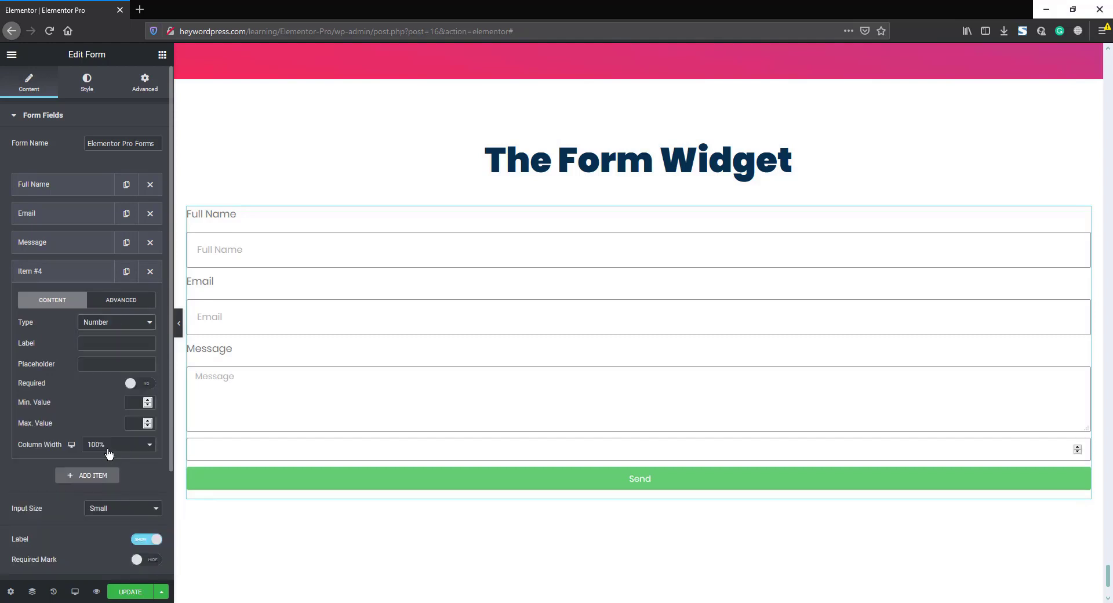
{"action": "left_click", "coordinate": [114, 323]}
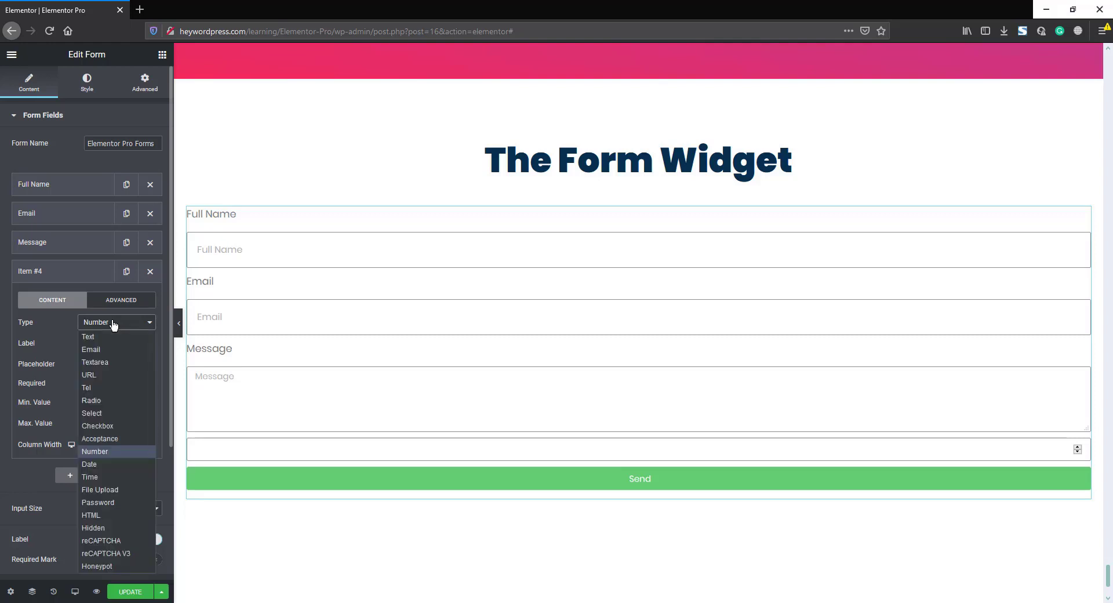
{"action": "left_click", "coordinate": [87, 388]}
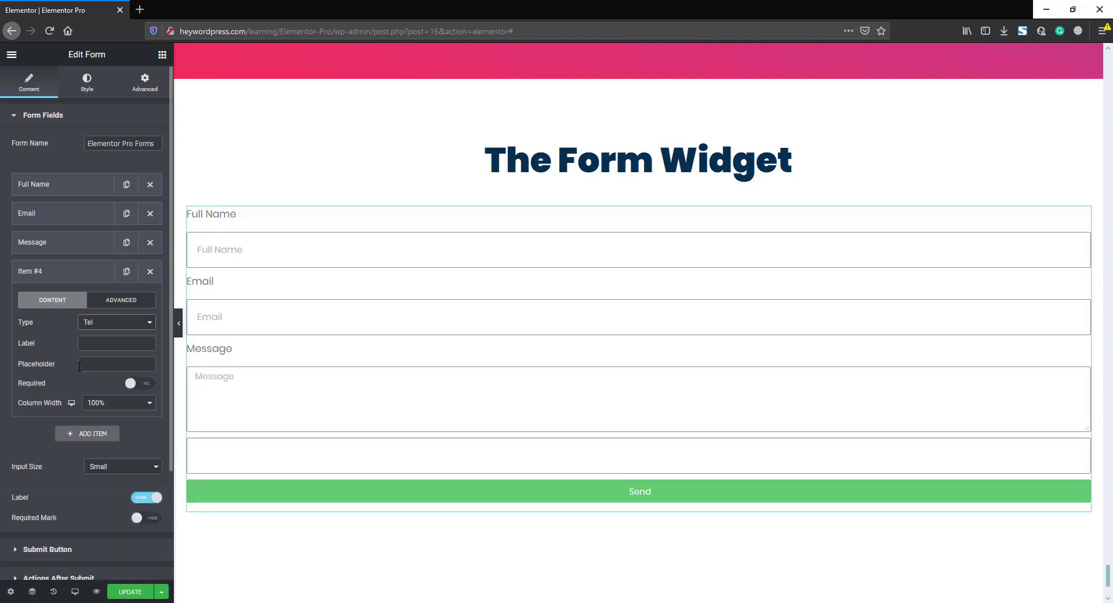
{"action": "left_click", "coordinate": [96, 343]}
{"action": "type", "text": "Phone Number"}
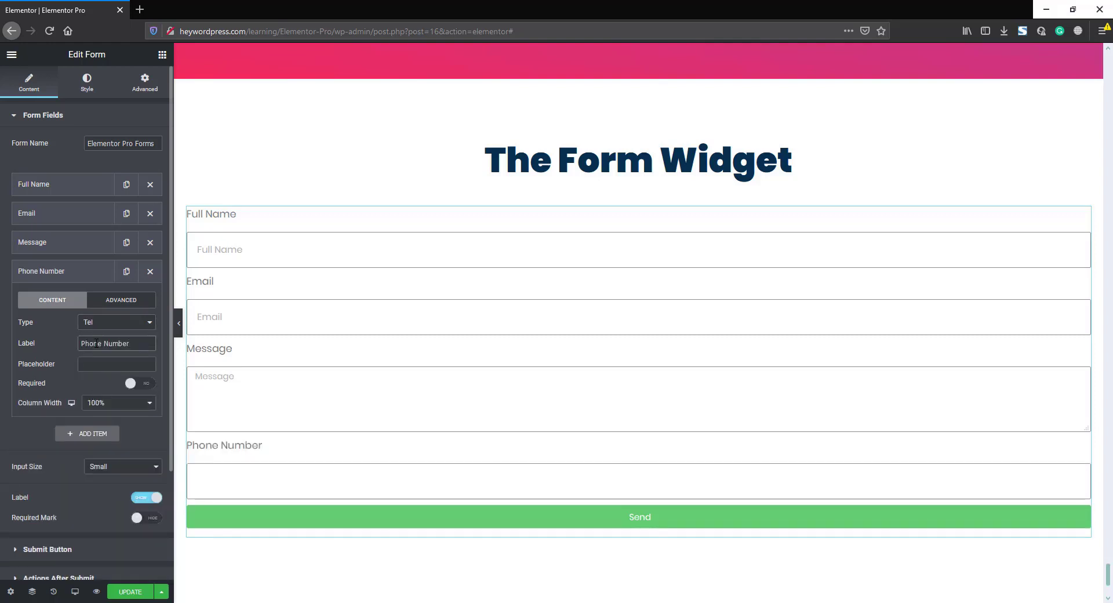
- Reuse the new Tel field's label text, Phone Number, as its placeholder and collapse the field's settings
{"action": "left_click_drag", "start_coordinate": [136, 344], "coordinate": [42, 342]}
{"action": "key", "text": "ctrl+c"}
{"action": "left_click", "coordinate": [128, 363]}
{"action": "key", "text": "ctrl+v"}
{"action": "left_click", "coordinate": [70, 272]}
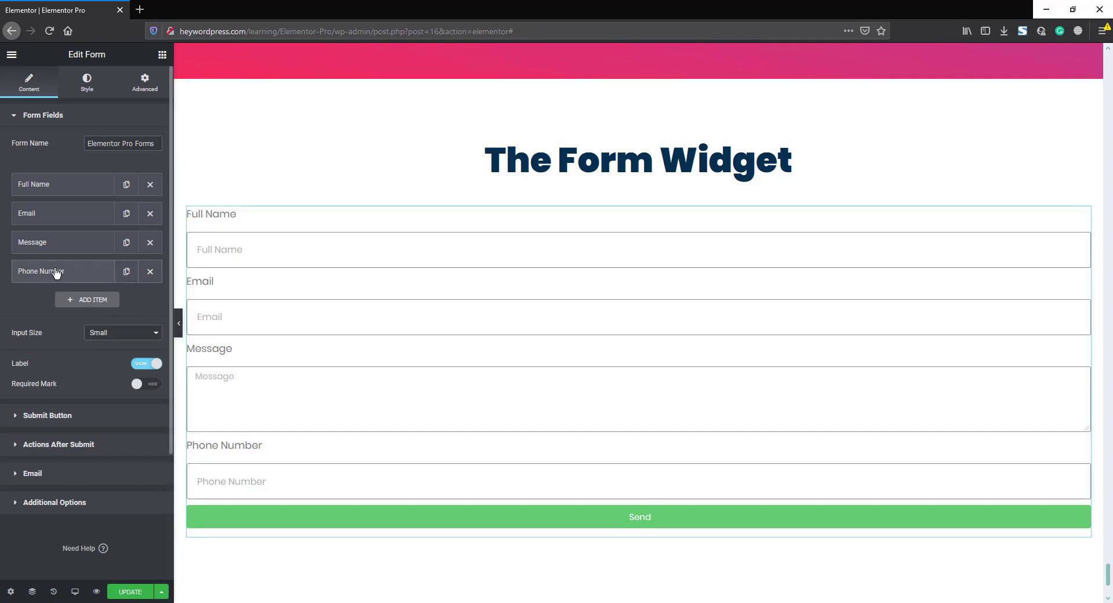
- Move the Phone Number field above Message, and remove it from the form
{"action": "left_click_drag", "start_coordinate": [57, 273], "coordinate": [52, 242]}
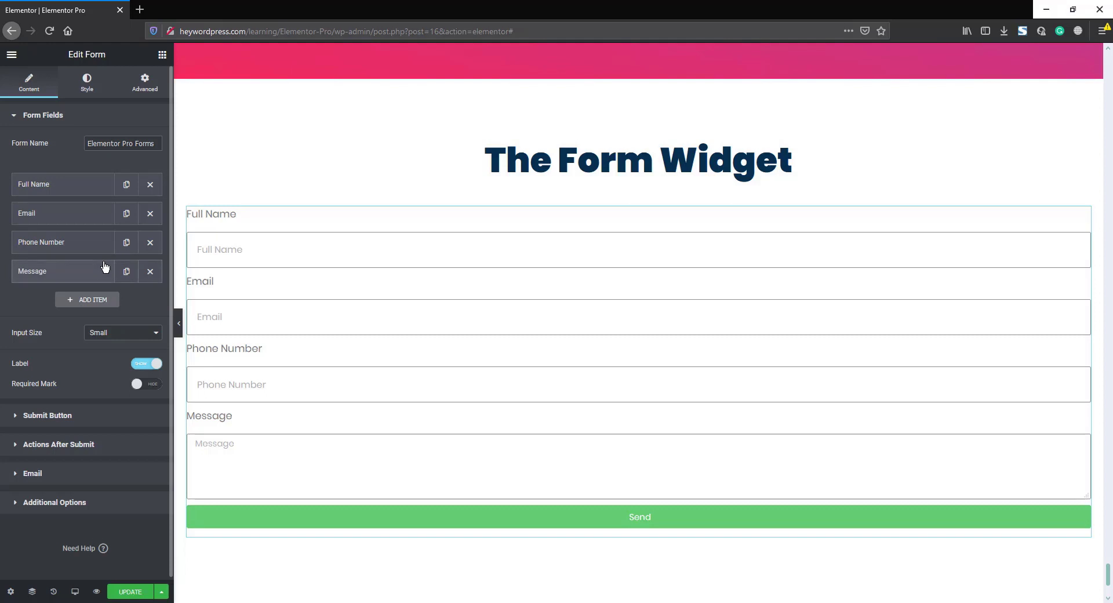
{"action": "left_click", "coordinate": [151, 242]}
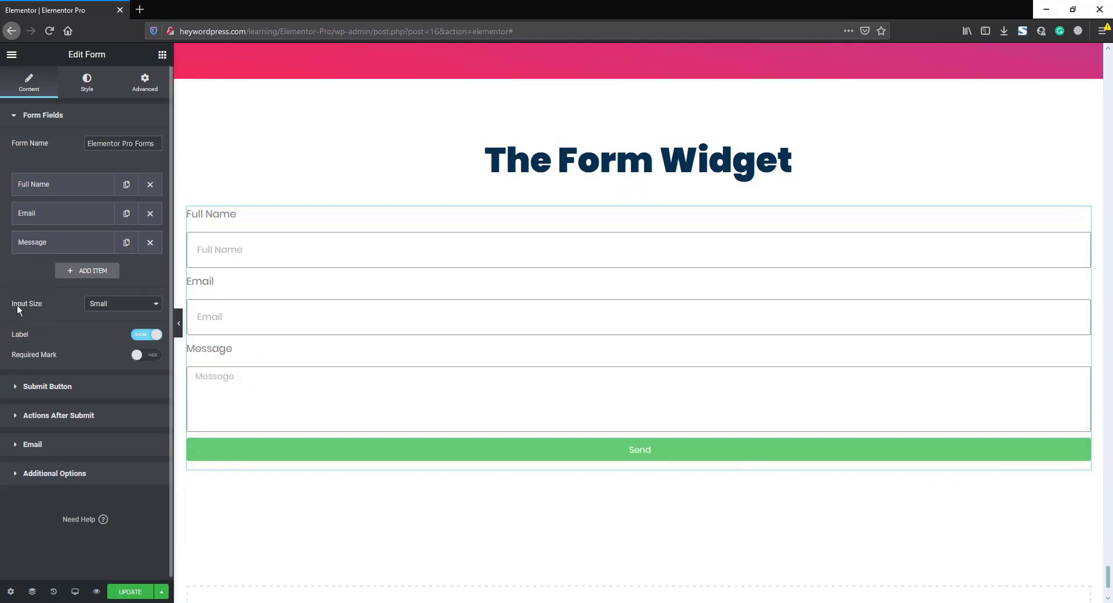
- Try the form's input size at Medium, Large and Extra Large, and settle on Medium
{"action": "left_click", "coordinate": [102, 305]}
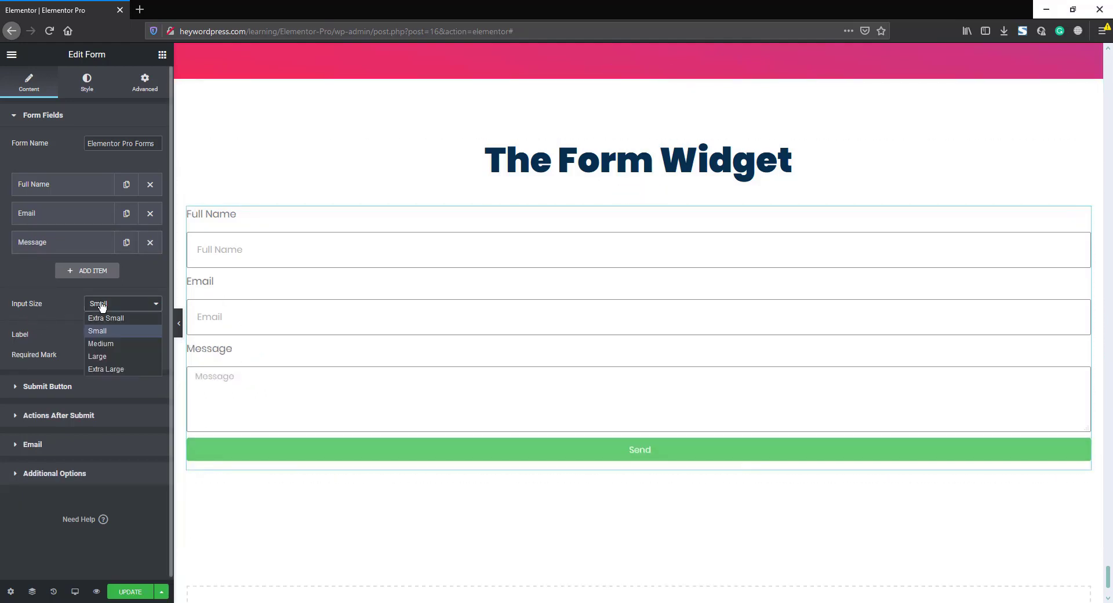
{"action": "left_click", "coordinate": [104, 343]}
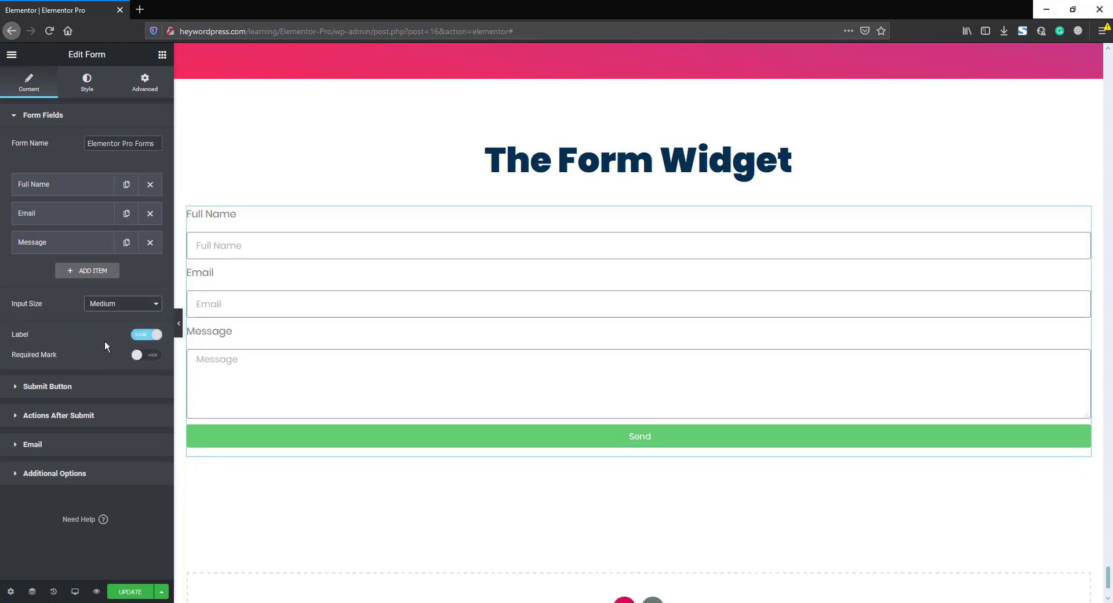
{"action": "left_click", "coordinate": [108, 306]}
{"action": "left_click", "coordinate": [100, 356]}
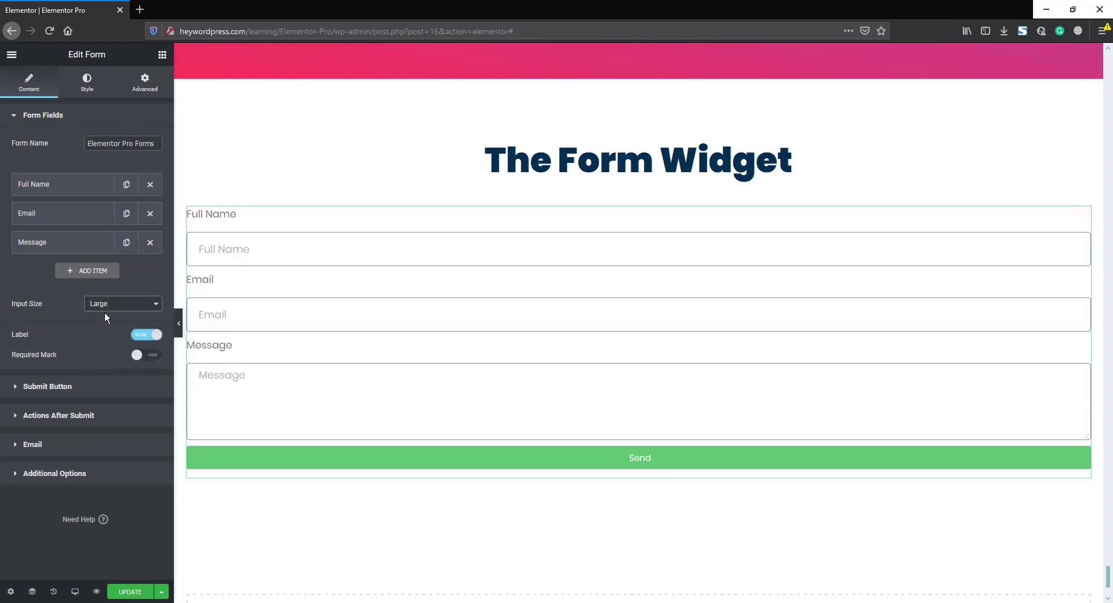
{"action": "left_click", "coordinate": [105, 306]}
{"action": "left_click", "coordinate": [103, 369]}
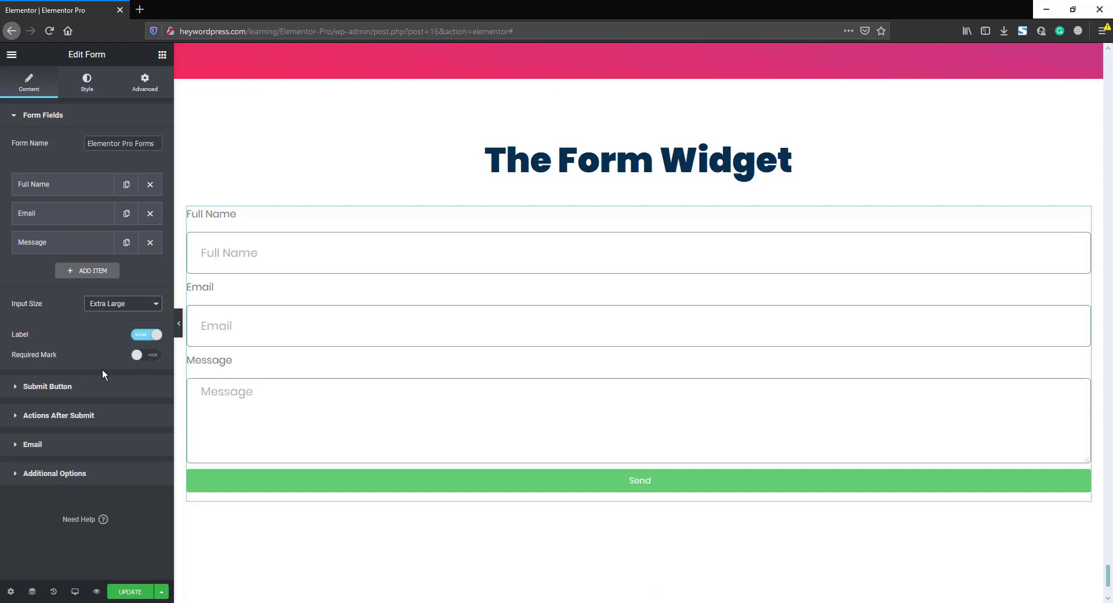
{"action": "left_click", "coordinate": [107, 306]}
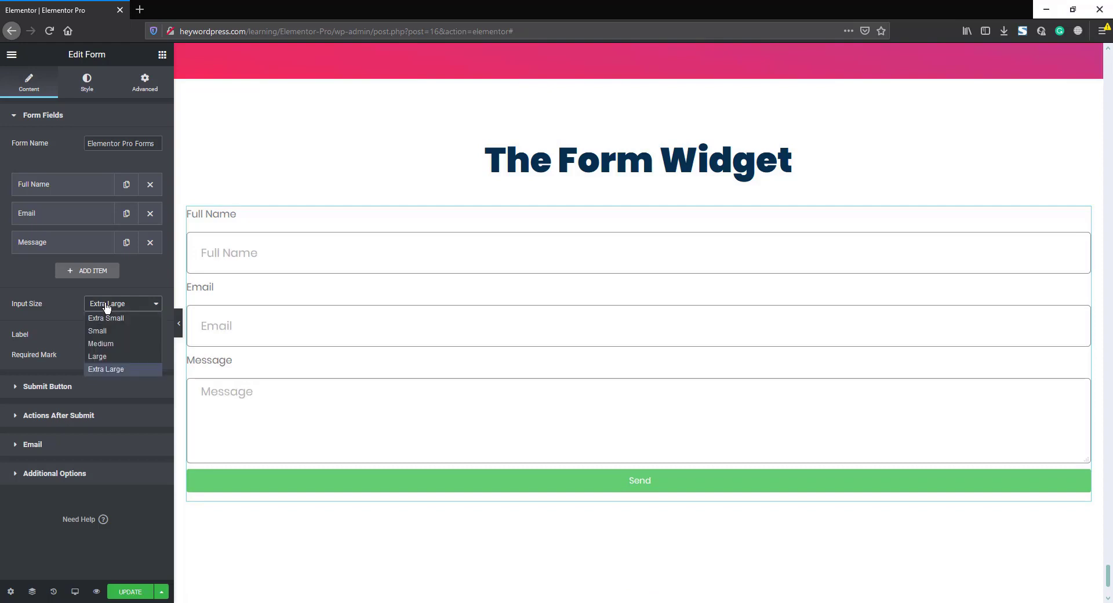
{"action": "left_click", "coordinate": [105, 339]}
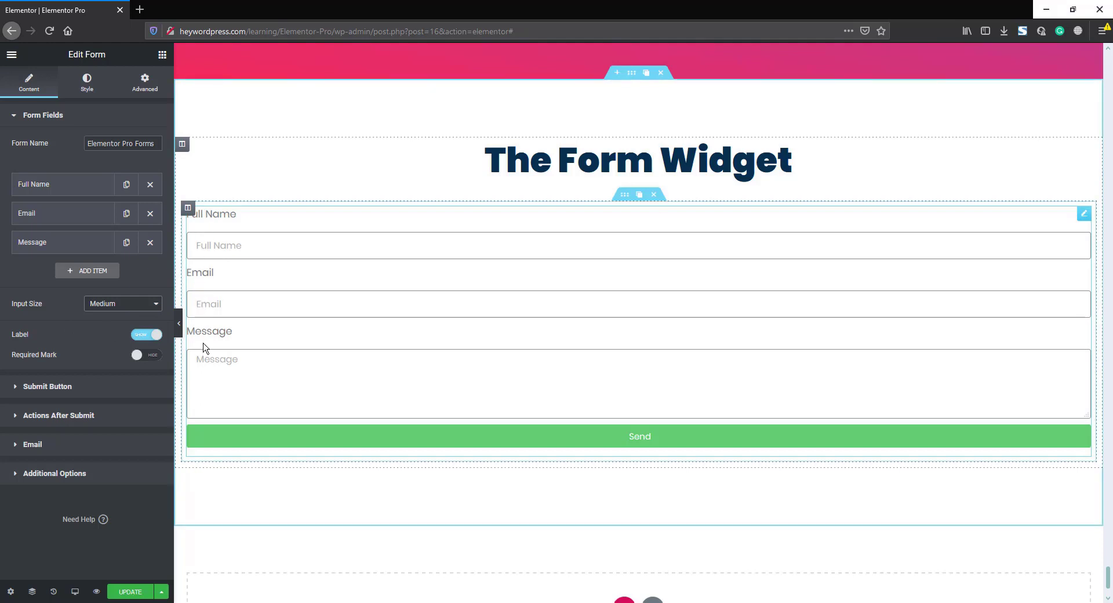
- Hide the field labels and show them again, and turn on the required mark
{"action": "left_click", "coordinate": [142, 337]}
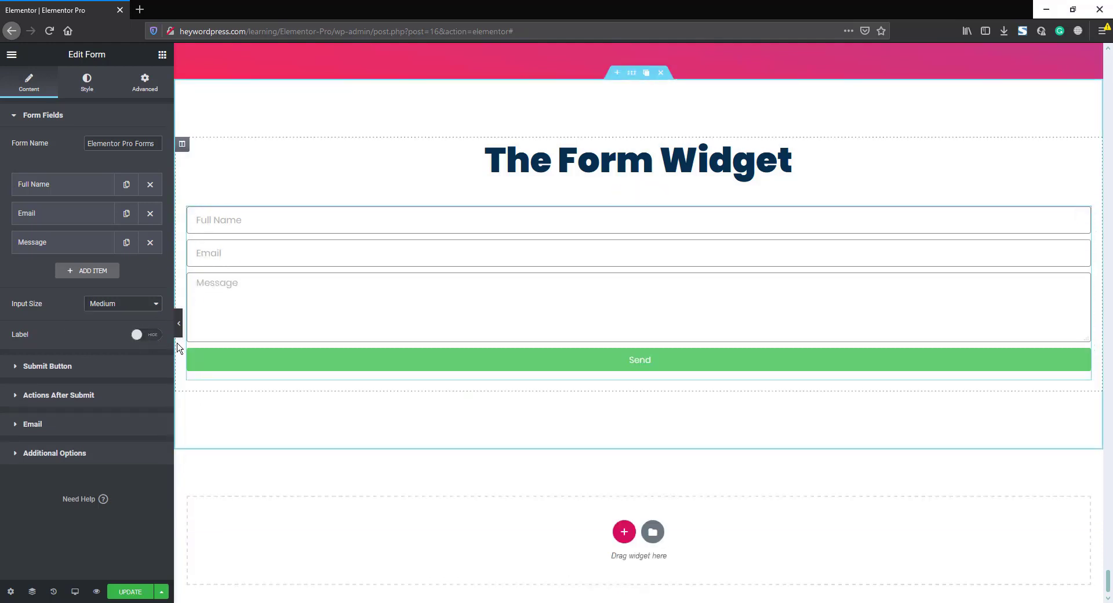
{"action": "left_click", "coordinate": [148, 335]}
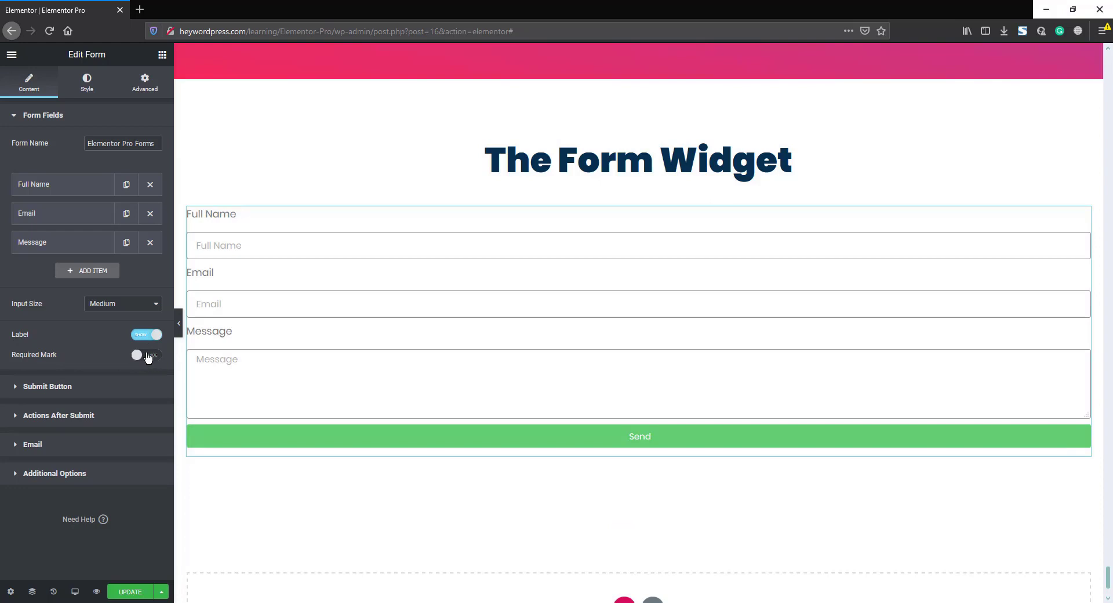
{"action": "left_click", "coordinate": [148, 356]}
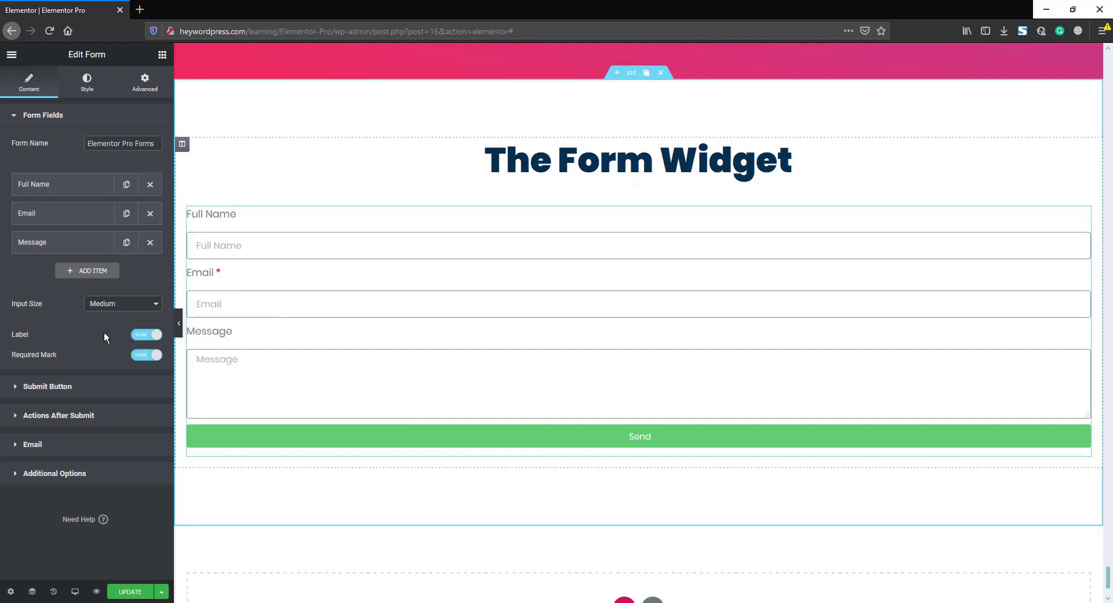
- Change the submit button's text to Submit and its size to Medium
{"action": "left_click", "coordinate": [82, 392]}
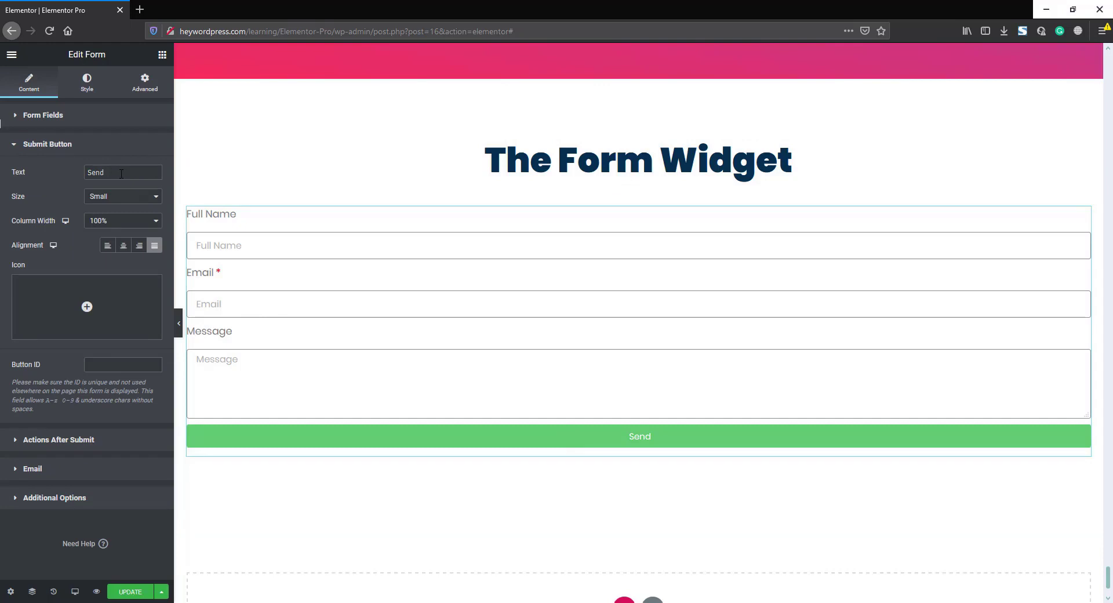
{"action": "left_click_drag", "start_coordinate": [122, 174], "coordinate": [80, 174]}
{"action": "type", "text": "Submit"}
{"action": "left_click", "coordinate": [120, 197]}
{"action": "left_click", "coordinate": [103, 235]}
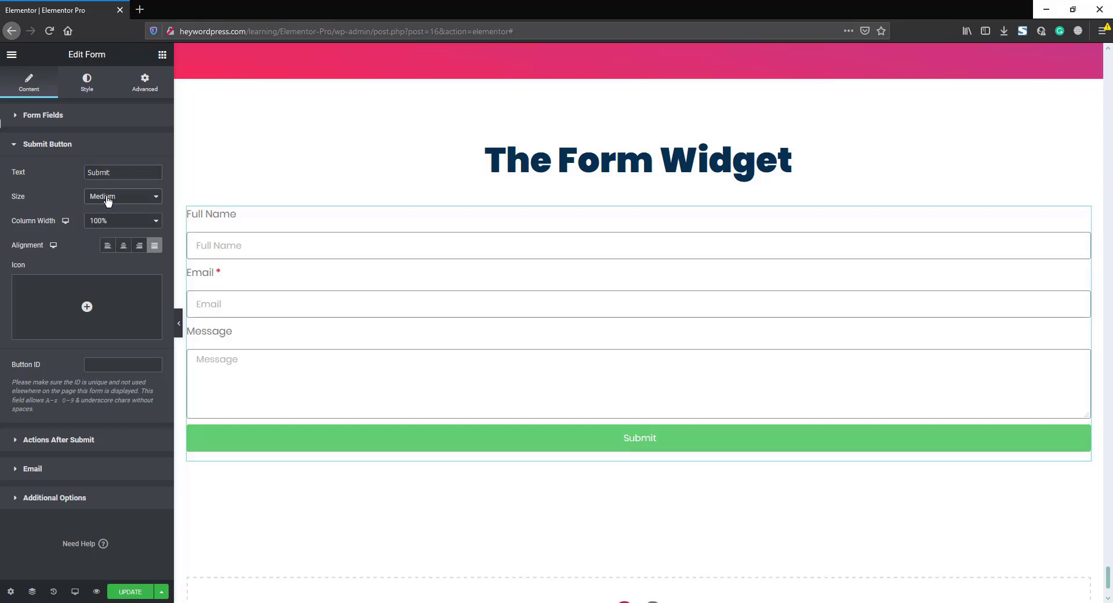
- Try the Extra Large size on the submit button and return it to Medium
{"action": "left_click", "coordinate": [106, 197]}
{"action": "left_click", "coordinate": [108, 261]}
{"action": "left_click", "coordinate": [107, 200]}
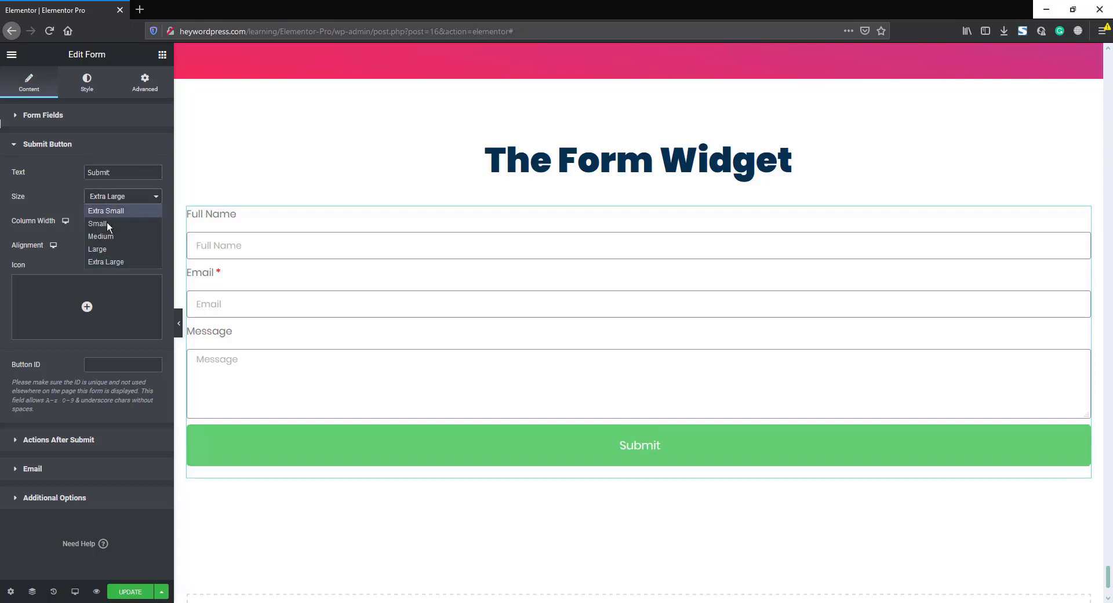
{"action": "left_click", "coordinate": [108, 236]}
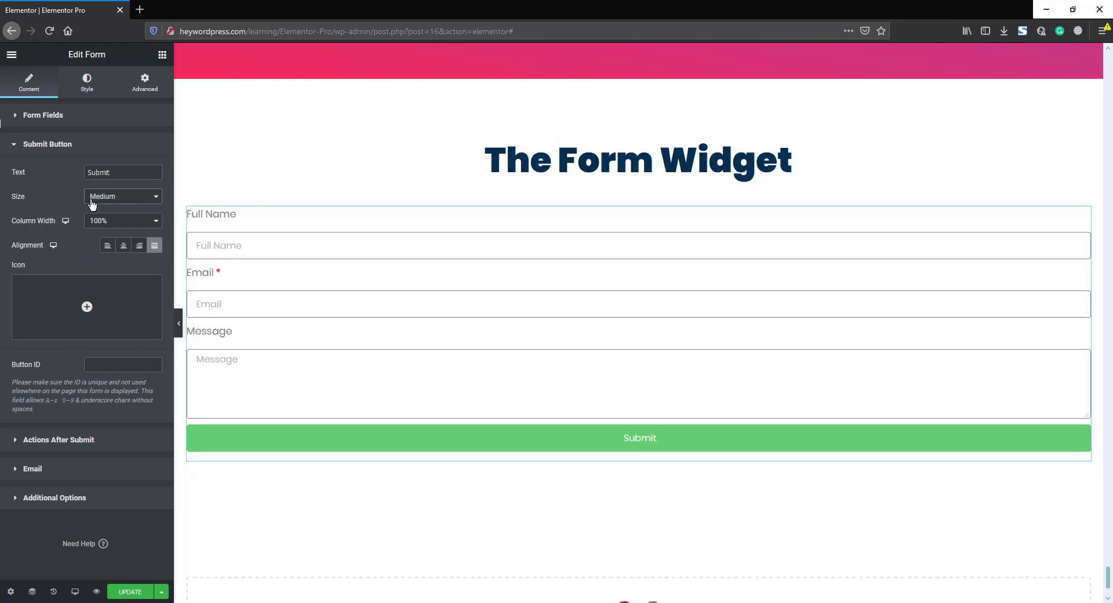
- Try a 50% column width on the submit button and return it to 100%
{"action": "left_click", "coordinate": [109, 224]}
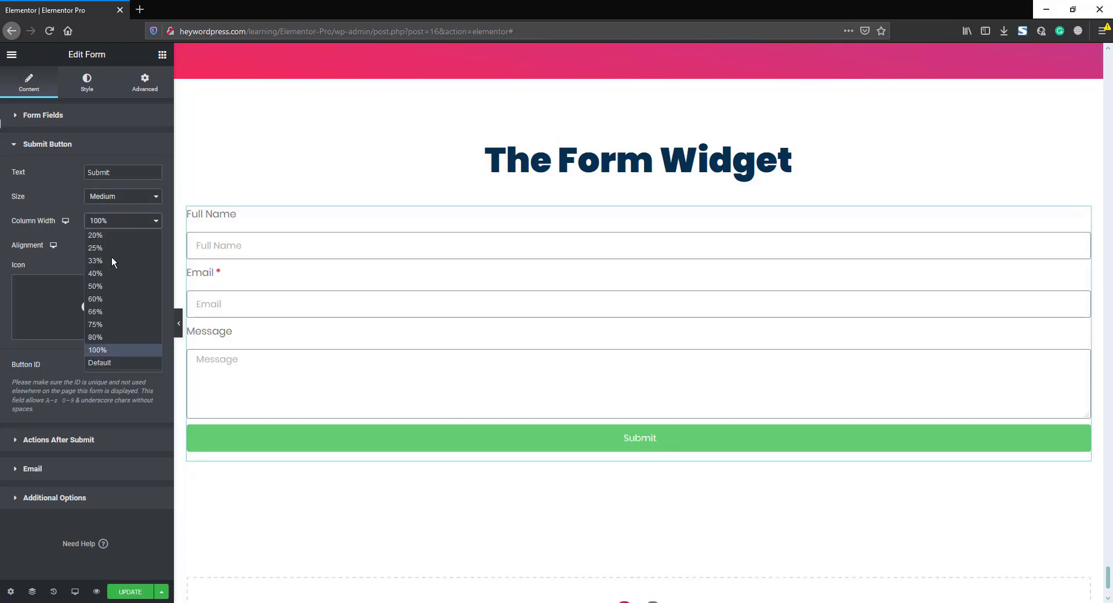
{"action": "left_click", "coordinate": [108, 285]}
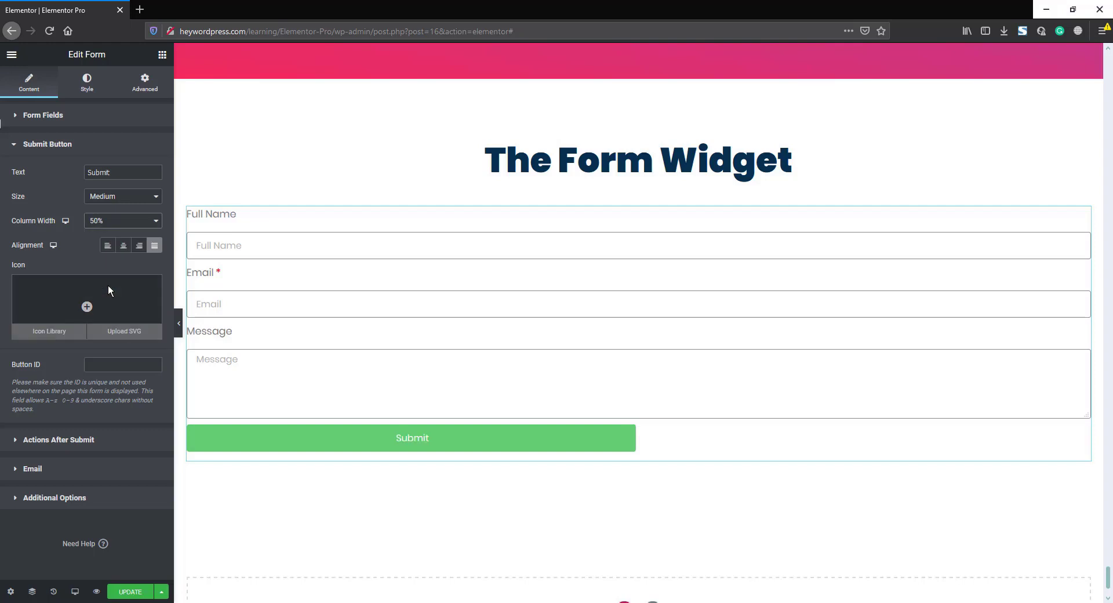
{"action": "left_click", "coordinate": [109, 221]}
{"action": "left_click", "coordinate": [107, 348]}
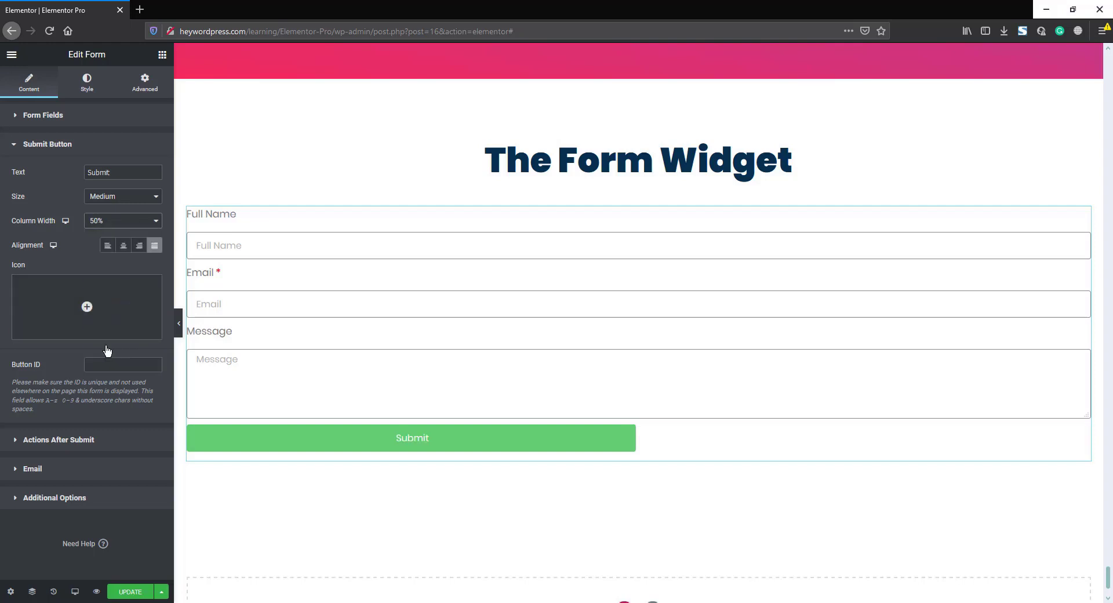
- Try the left, right, center and justified alignments on the submit button, and settle on Left
{"action": "left_click", "coordinate": [107, 245]}
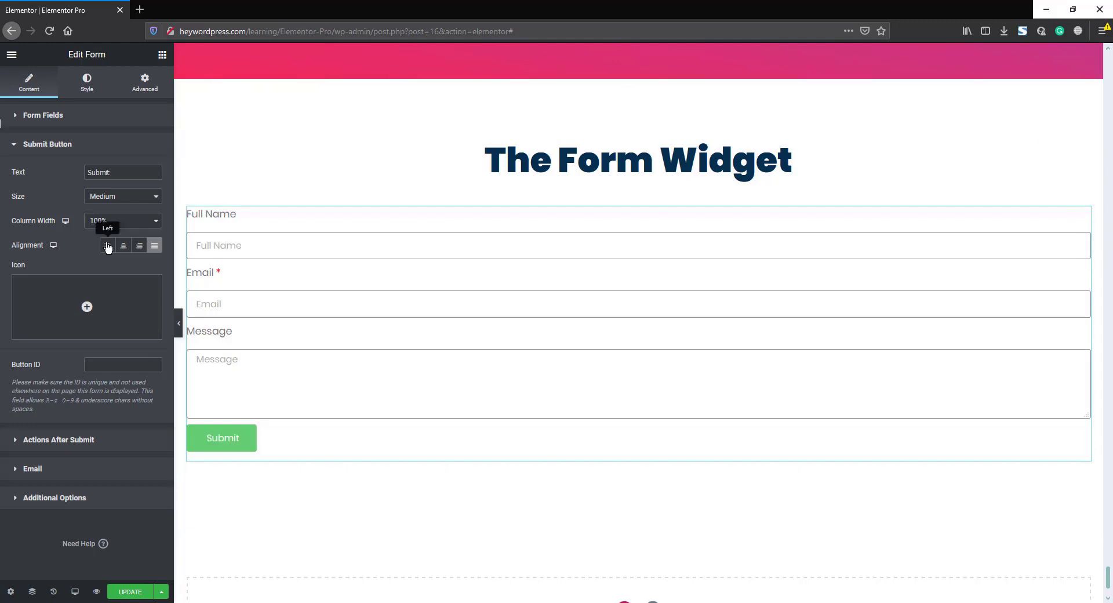
{"action": "left_click", "coordinate": [139, 247]}
{"action": "left_click", "coordinate": [123, 246]}
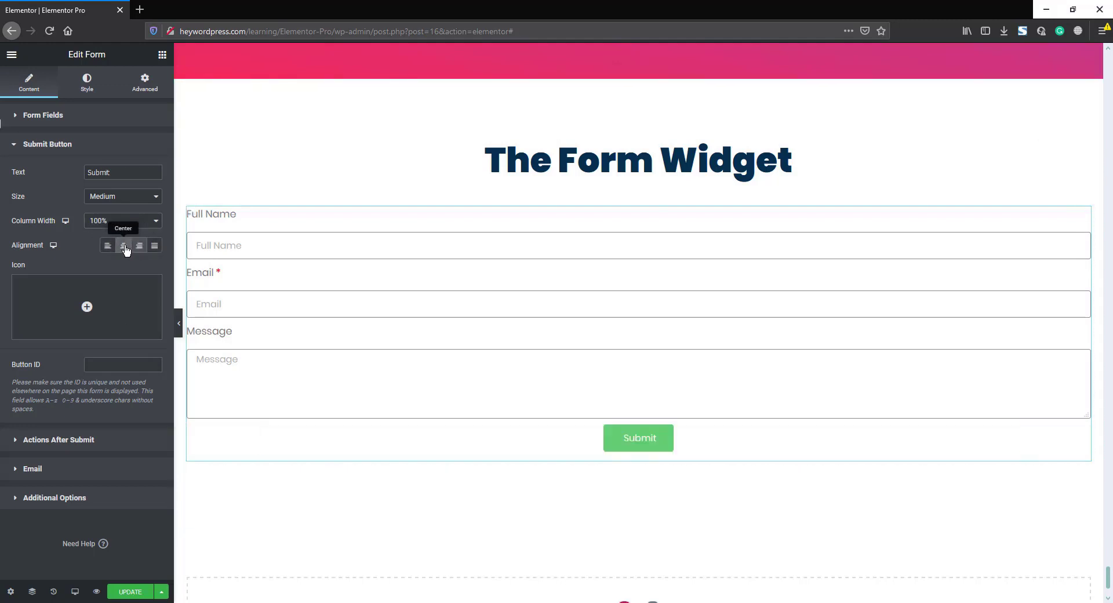
{"action": "left_click", "coordinate": [155, 246]}
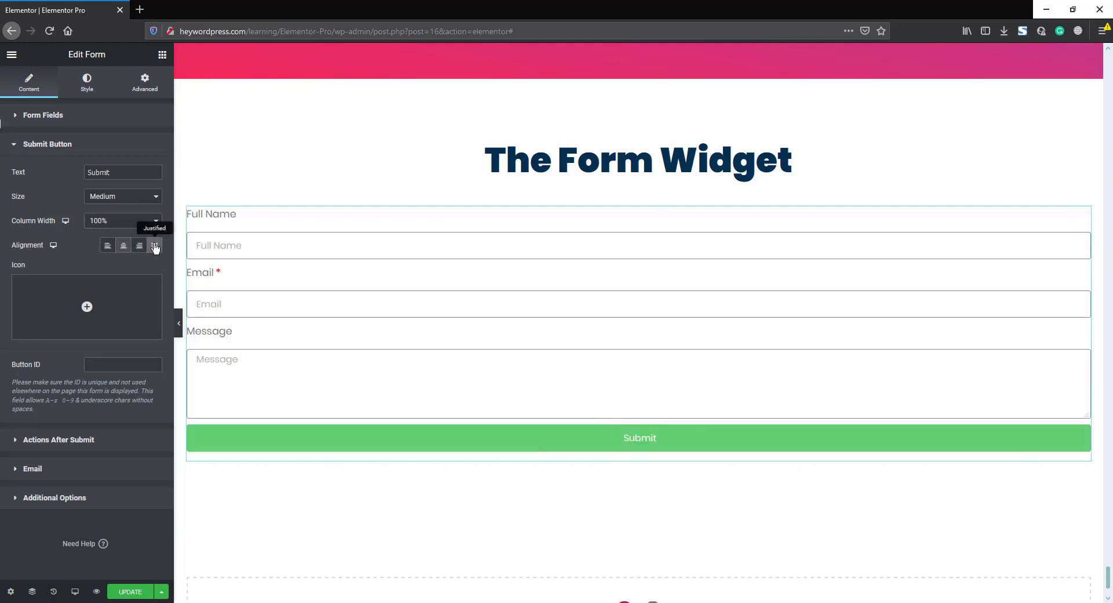
{"action": "left_click", "coordinate": [109, 248]}
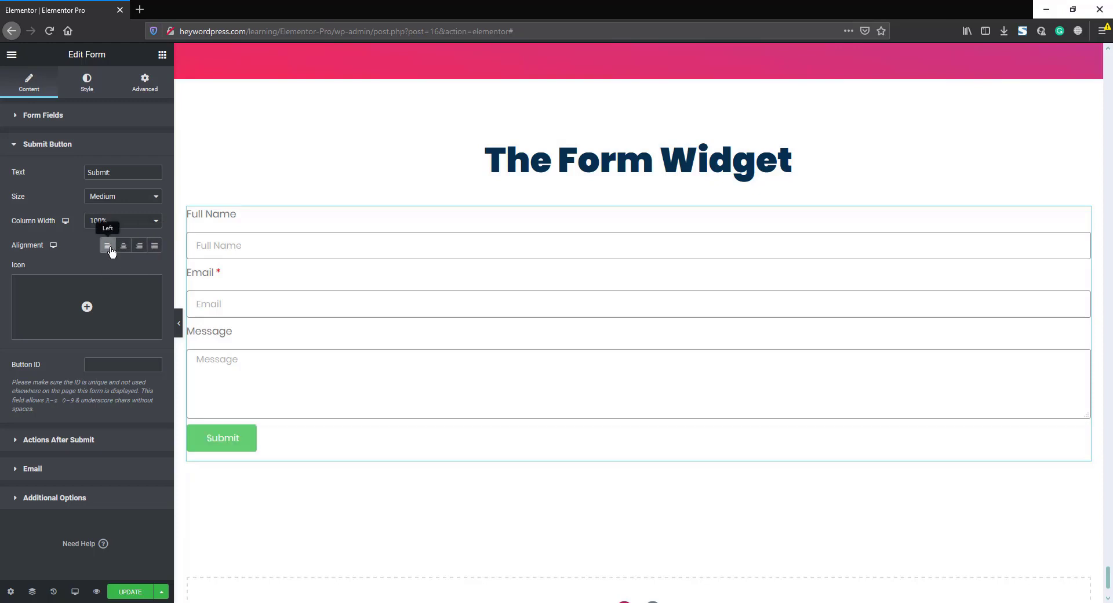
- Search the icon library for "env" and insert the outlined open envelope as the submit button's icon
{"action": "mouse_move", "coordinate": [87, 306]}
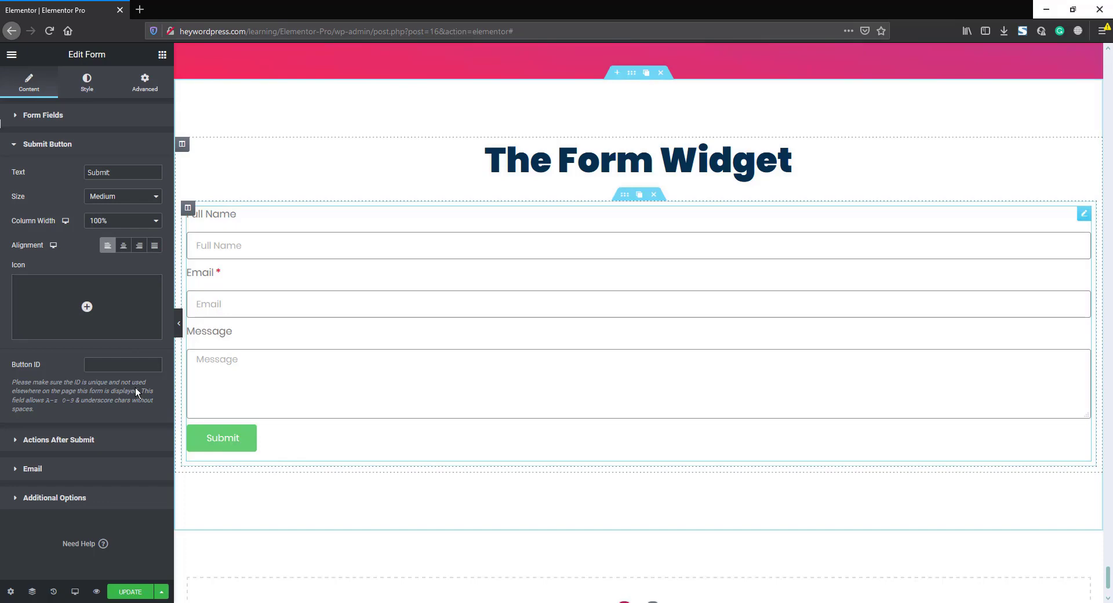
{"action": "left_click", "coordinate": [101, 307]}
{"action": "left_click", "coordinate": [572, 149]}
{"action": "type", "text": "env"}
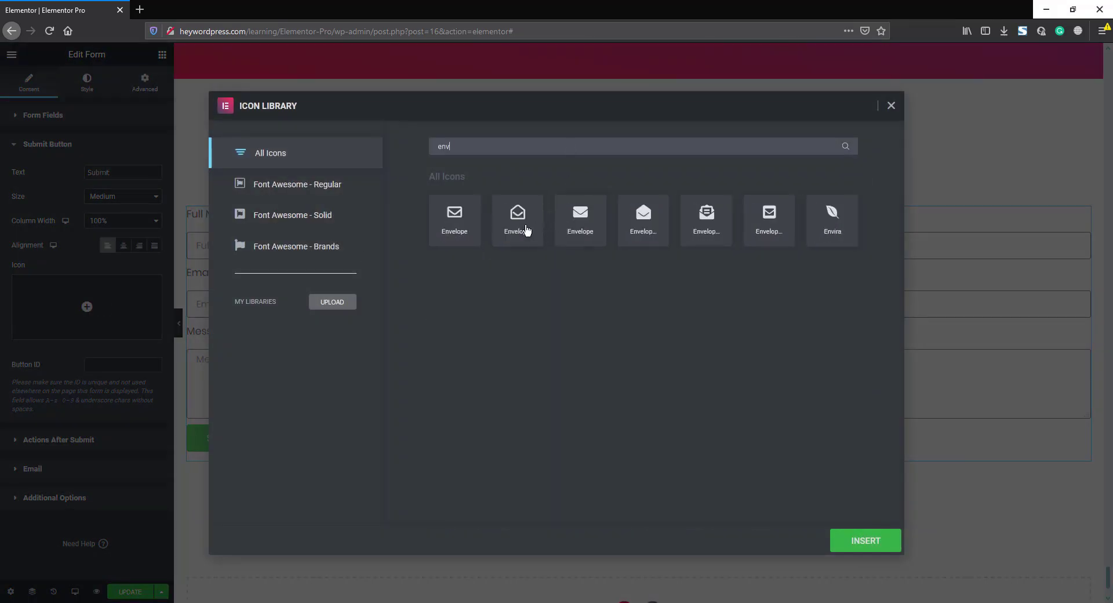
{"action": "left_click", "coordinate": [527, 230]}
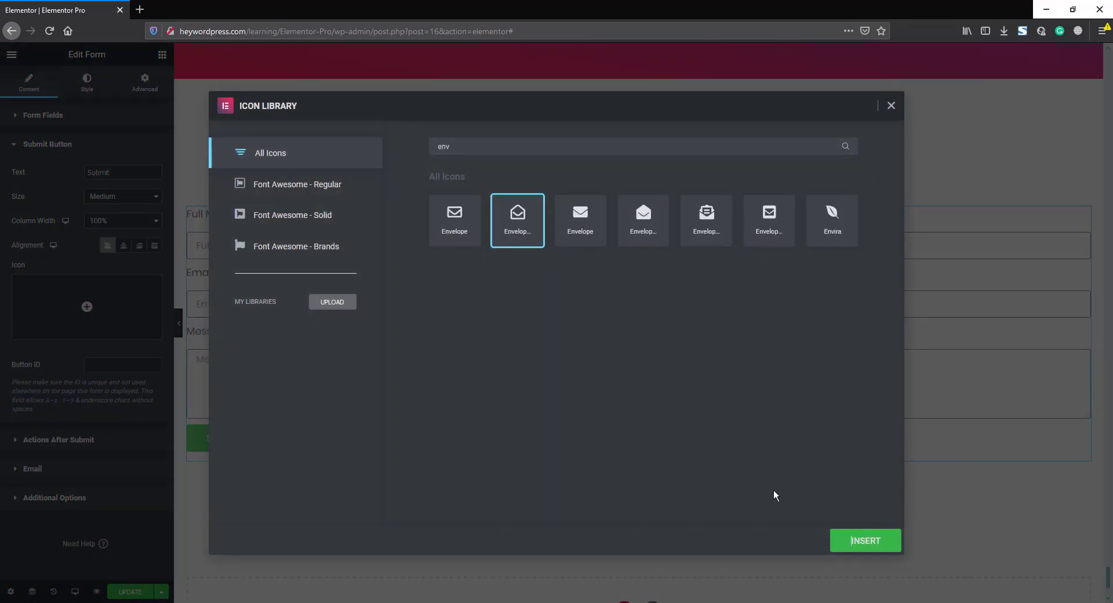
{"action": "left_click", "coordinate": [871, 542]}
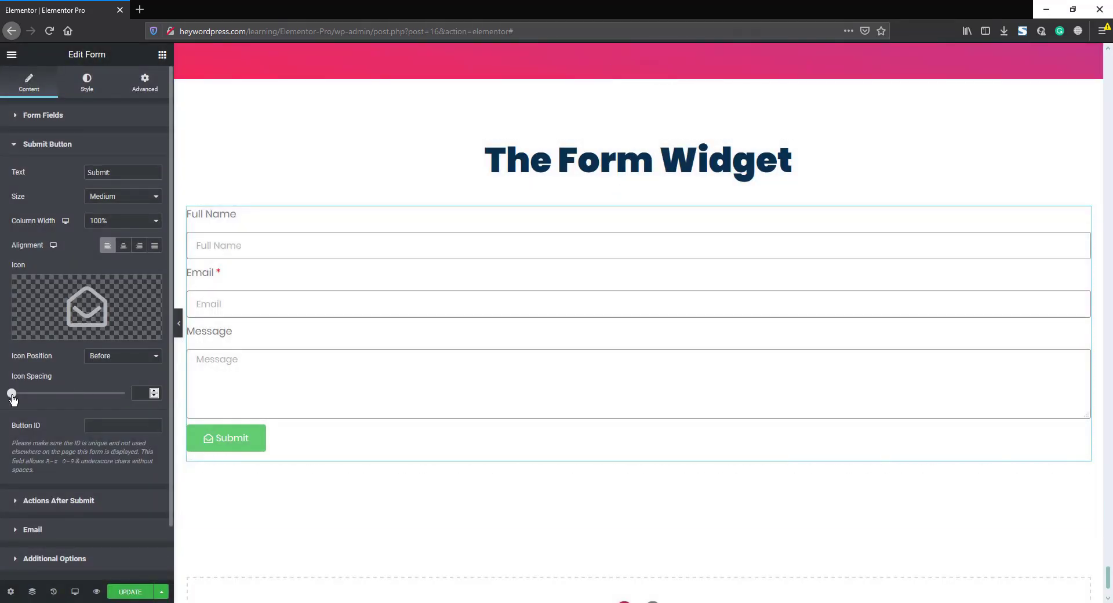
- Set the submit button's icon spacing to 8, try the After icon position and return it to Before
{"action": "left_click_drag", "start_coordinate": [11, 394], "coordinate": [32, 397]}
{"action": "left_click", "coordinate": [124, 358]}
{"action": "left_click", "coordinate": [116, 381]}
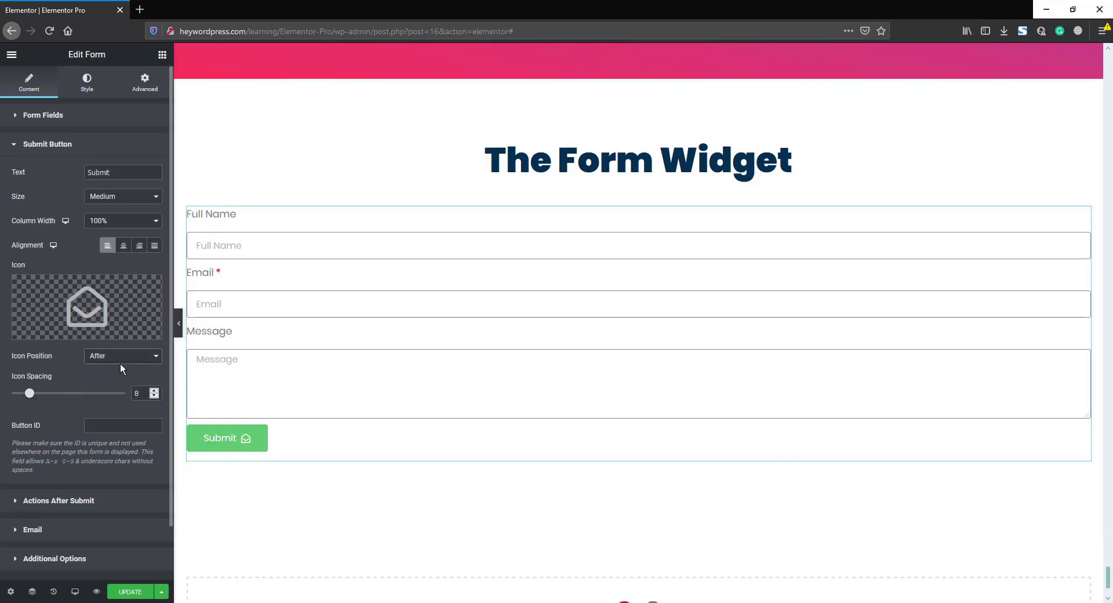
{"action": "left_click", "coordinate": [124, 359]}
{"action": "left_click", "coordinate": [121, 369]}
{"action": "left_click", "coordinate": [70, 144]}
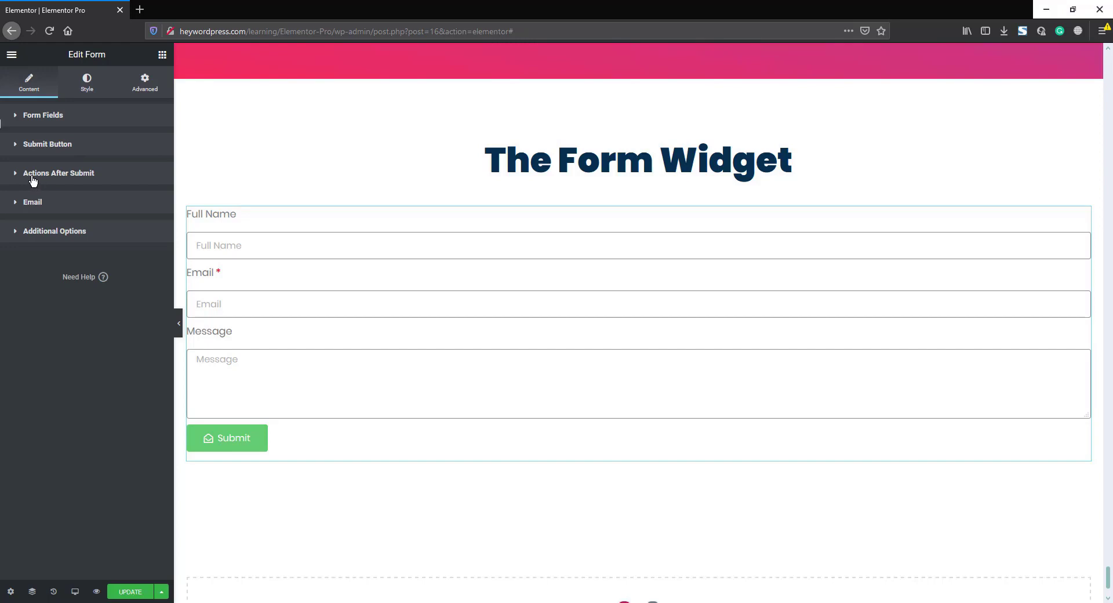
- Examine the actions that can be added after the form is submitted
{"action": "left_click", "coordinate": [83, 174]}
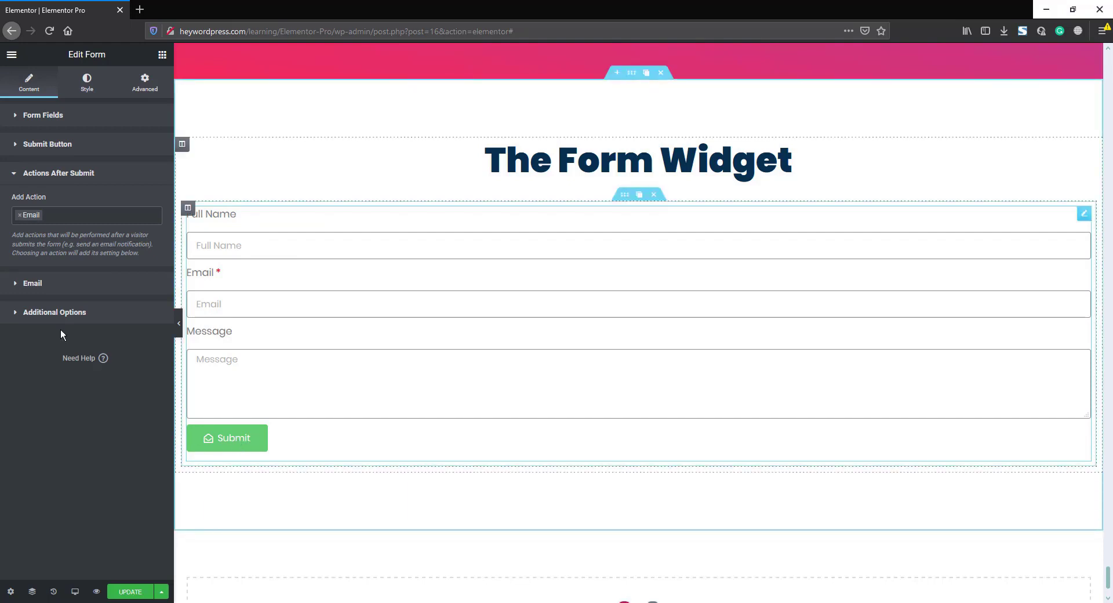
{"action": "left_click", "coordinate": [67, 215]}
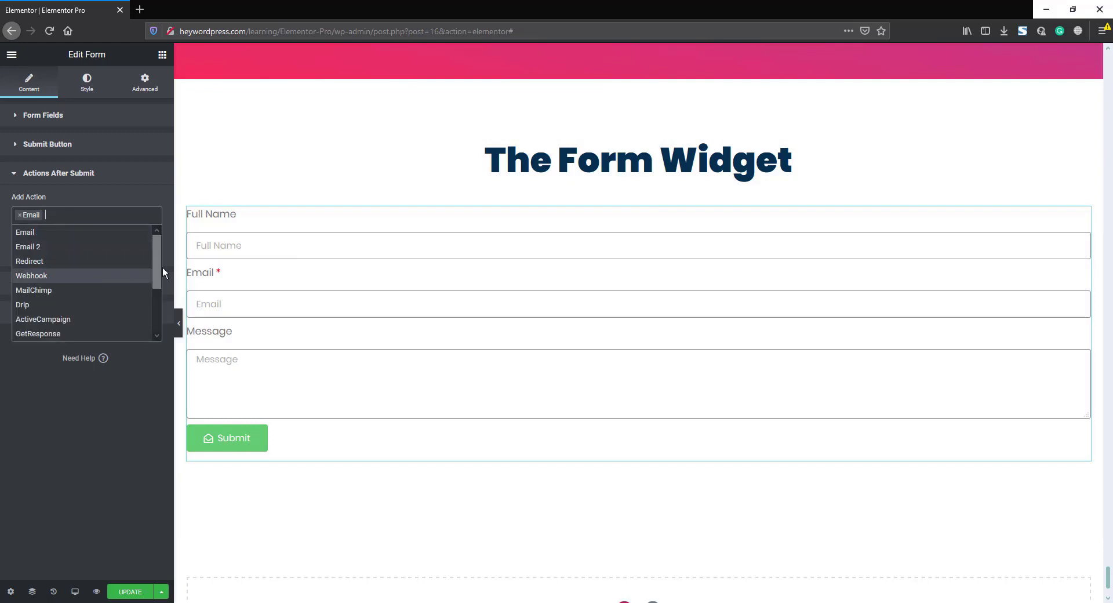
{"action": "left_click_drag", "start_coordinate": [155, 268], "coordinate": [160, 246]}
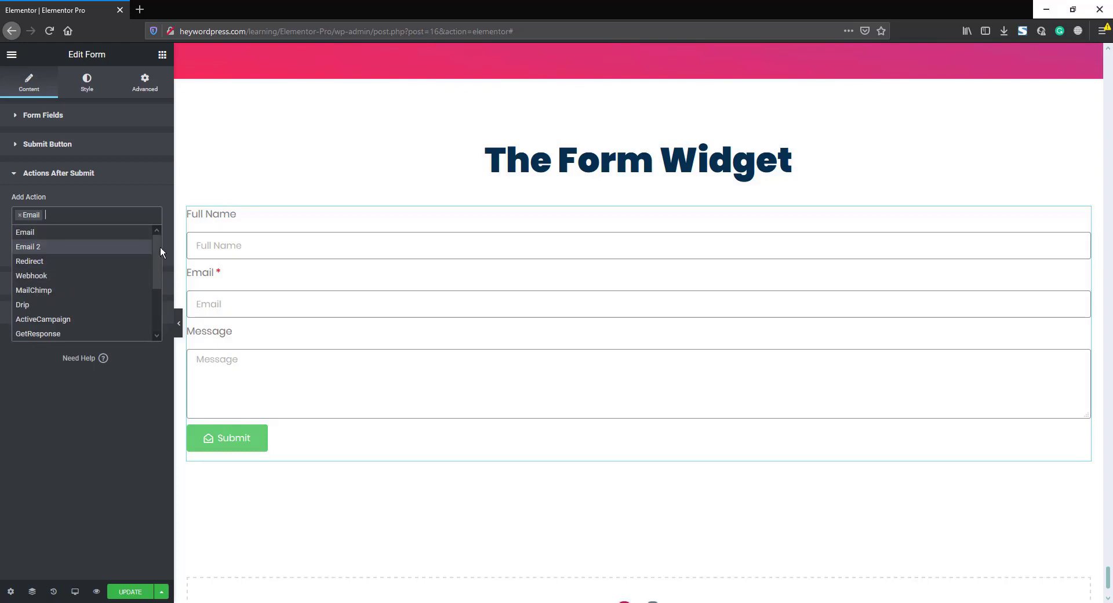
{"action": "left_click", "coordinate": [90, 211]}
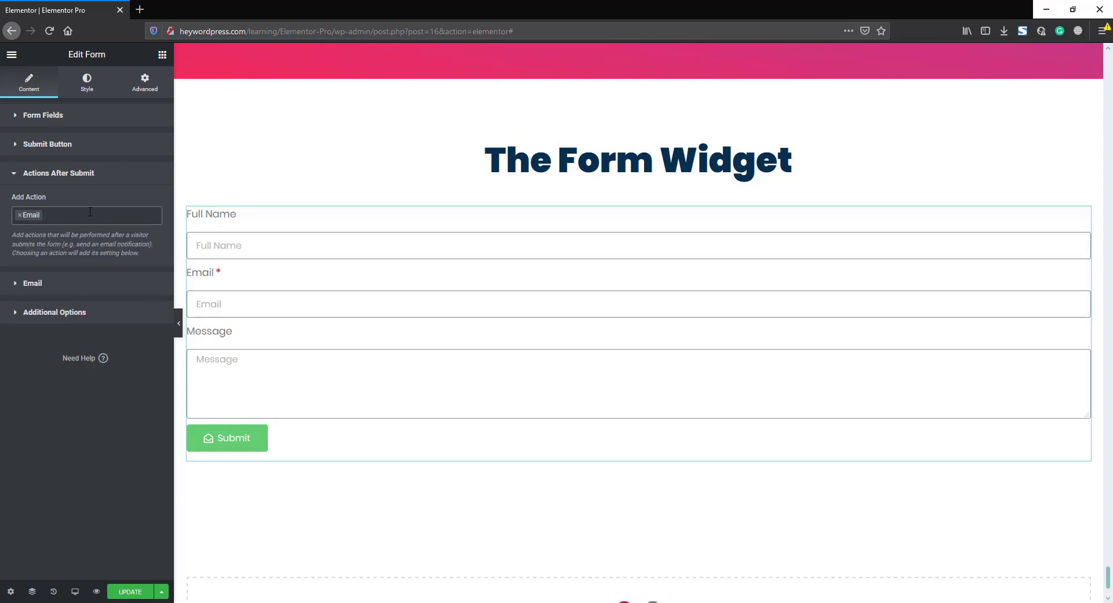
- Examine the notification email's recipient, subject and message settings, keeping the single recipient address
{"action": "left_click", "coordinate": [59, 284]}
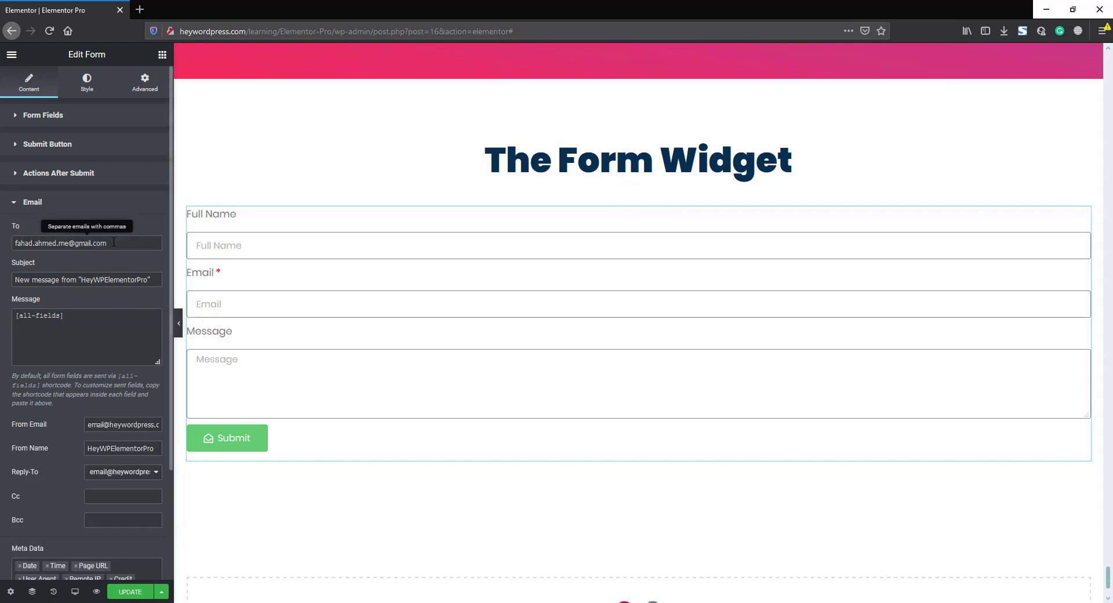
{"action": "left_click_drag", "start_coordinate": [116, 243], "coordinate": [14, 243]}
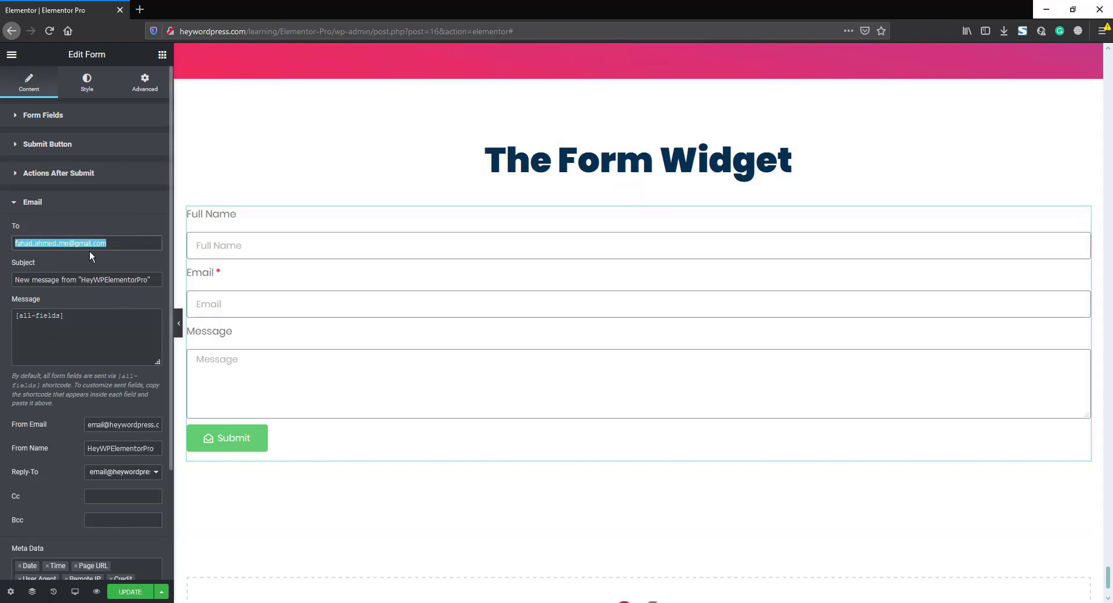
{"action": "left_click", "coordinate": [119, 243]}
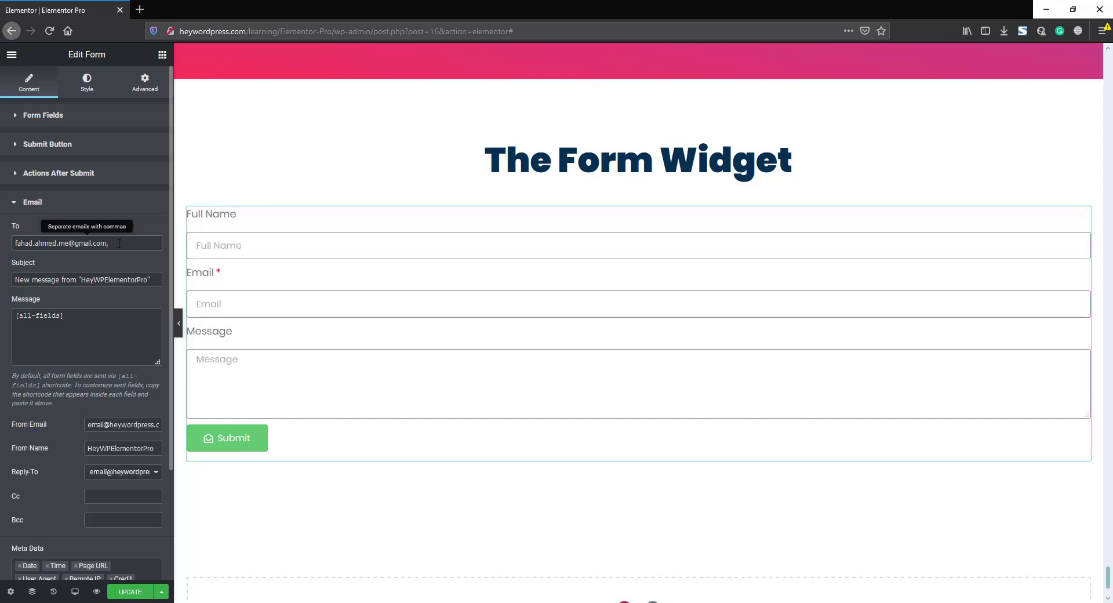
{"action": "key", "text": "BackSpace"}
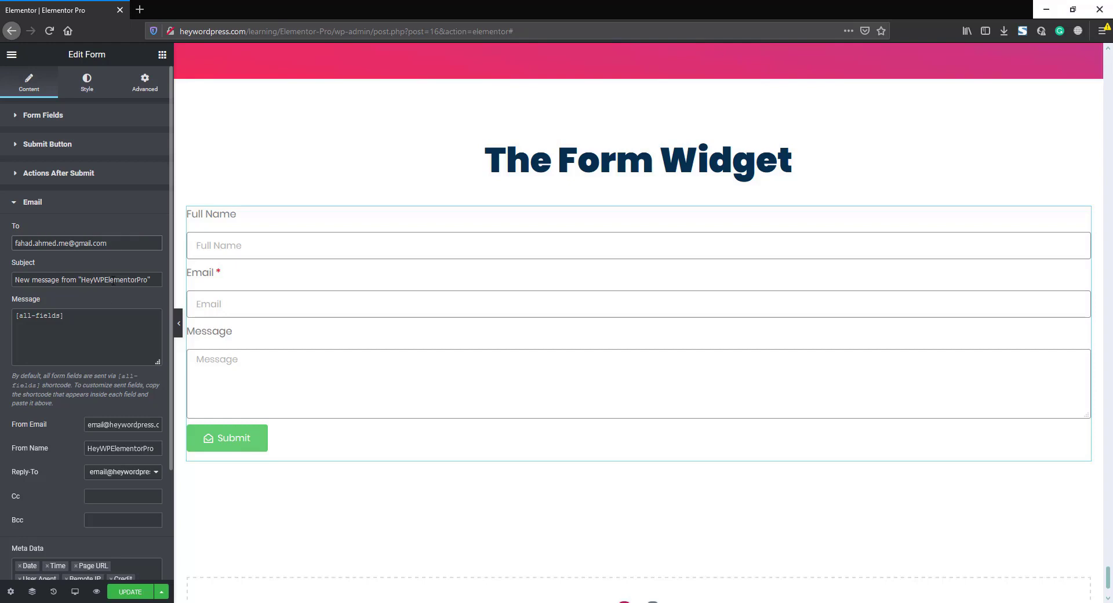
{"action": "left_click_drag", "start_coordinate": [85, 278], "coordinate": [148, 280]}
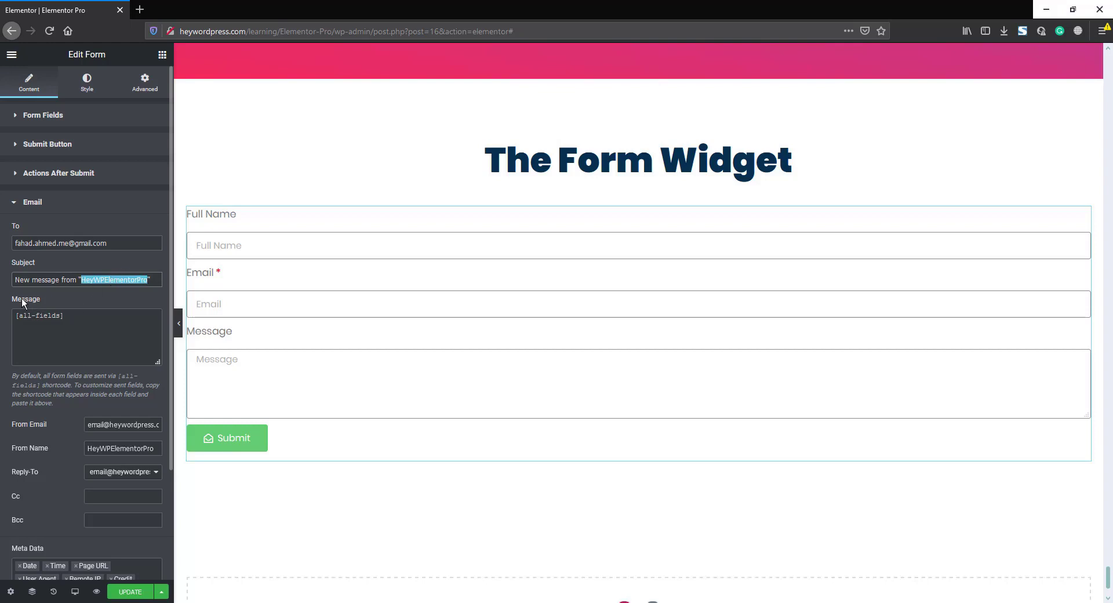
{"action": "left_click", "coordinate": [68, 317]}
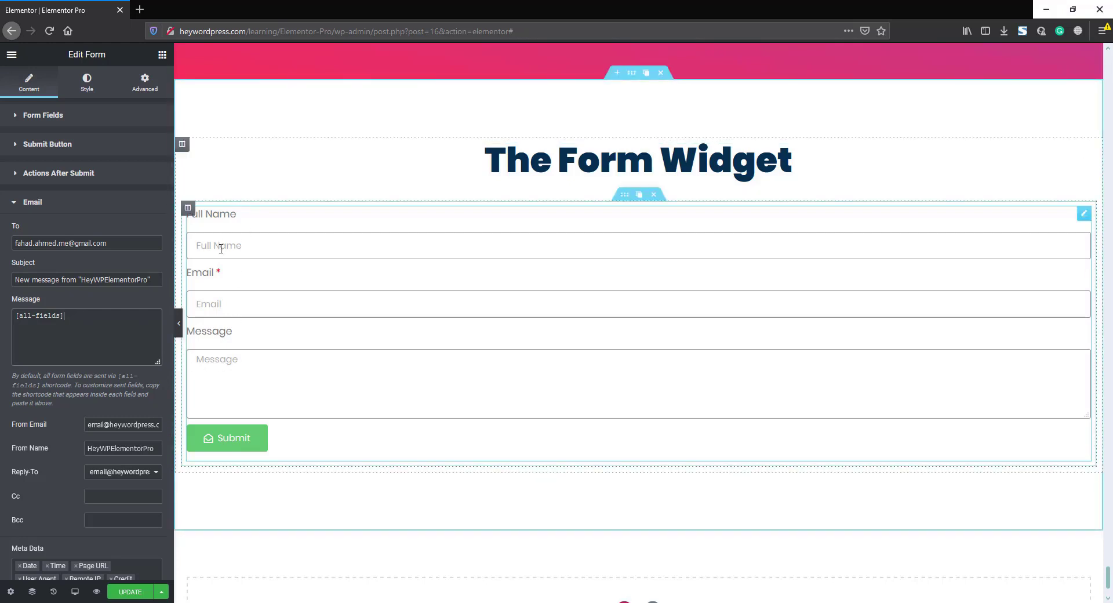
- Examine the Full Name field's advanced settings, including its ID and shortcode
{"action": "left_click", "coordinate": [92, 120]}
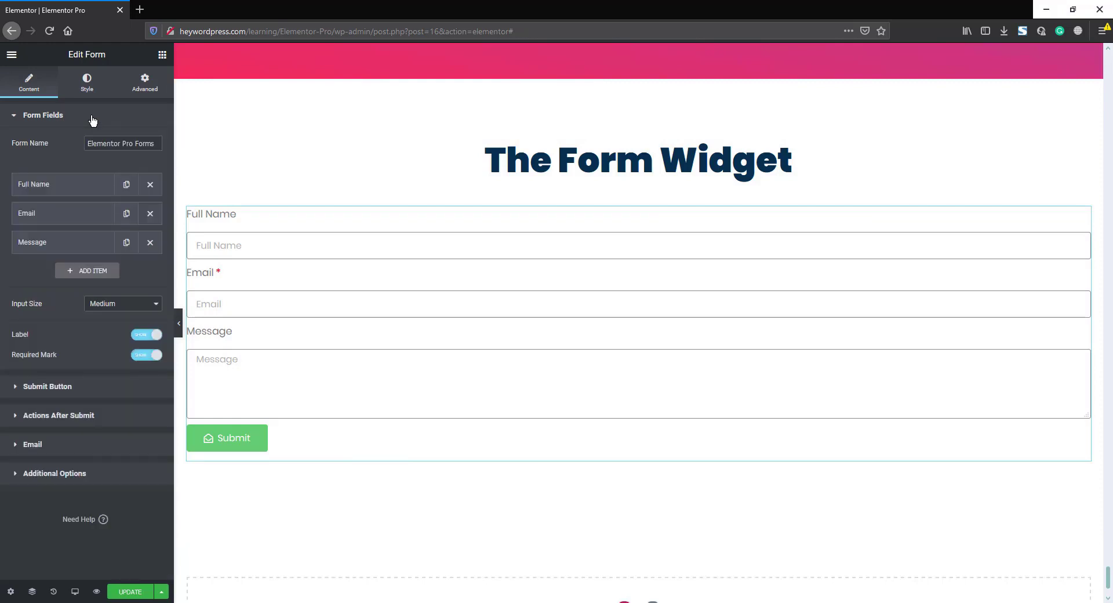
{"action": "left_click", "coordinate": [75, 186]}
{"action": "left_click", "coordinate": [116, 214]}
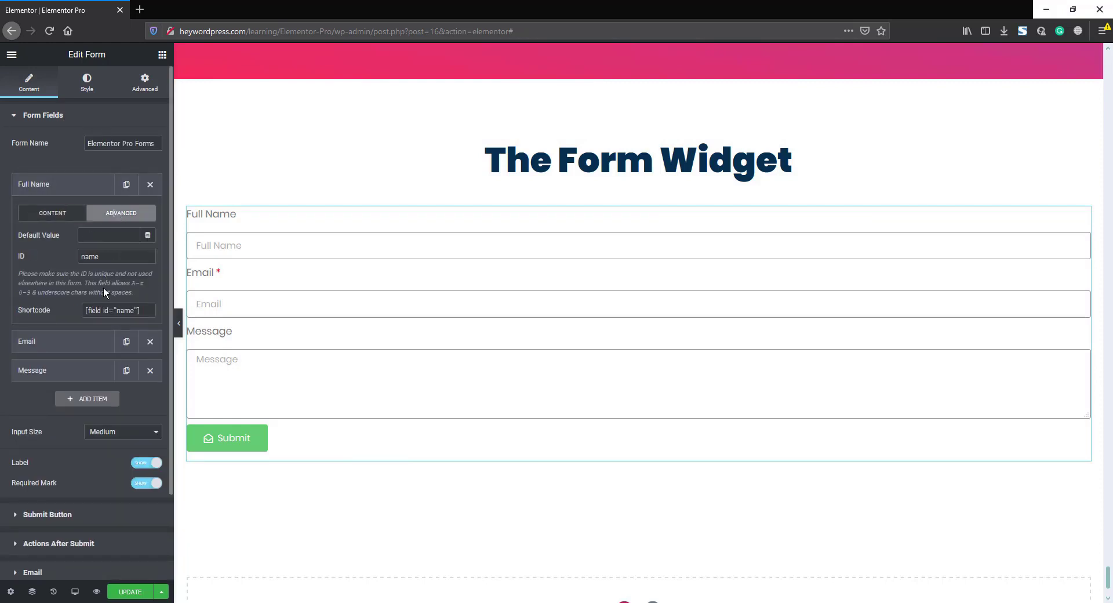
{"action": "scroll", "coordinate": [119, 477], "scroll_direction": "down", "scroll_amount": 2}
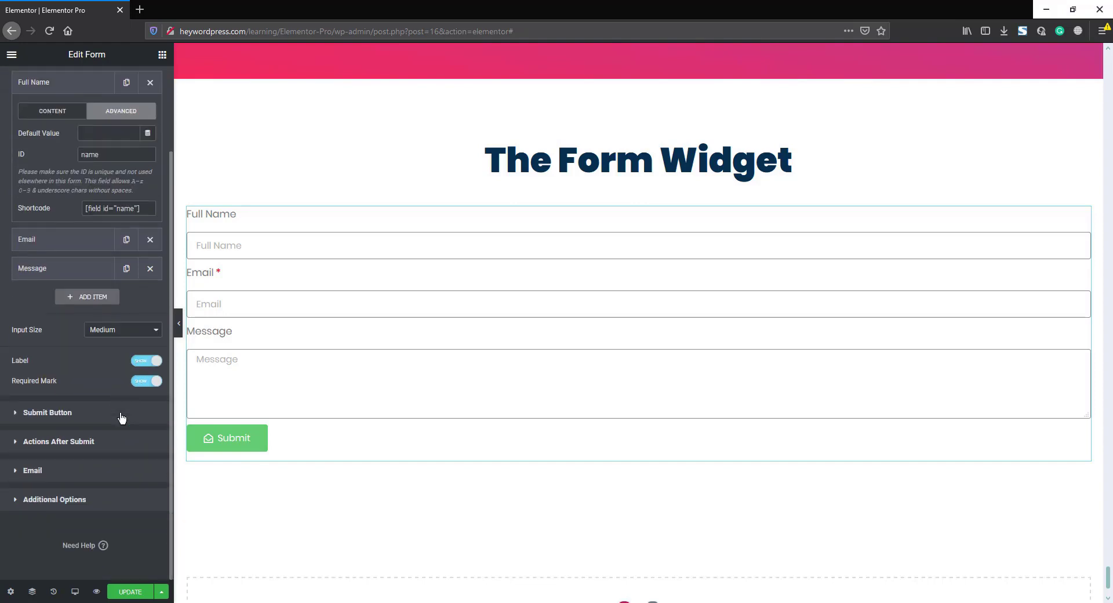
- Review the notification email's remaining settings and its Send As formats, keeping HTML
{"action": "left_click", "coordinate": [75, 477]}
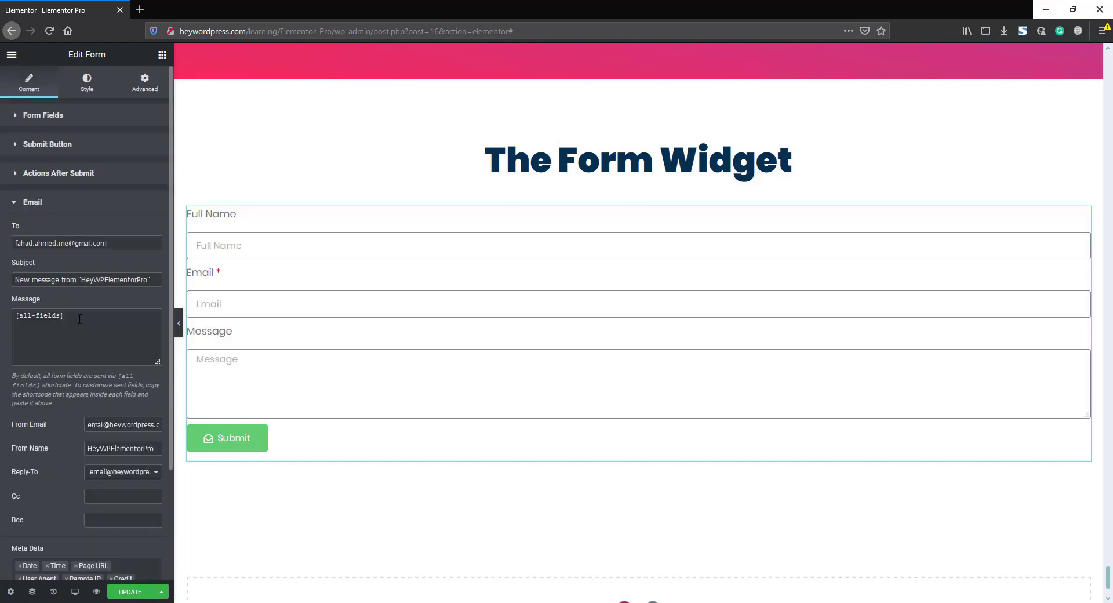
{"action": "scroll", "coordinate": [80, 318], "scroll_direction": "down", "scroll_amount": 3}
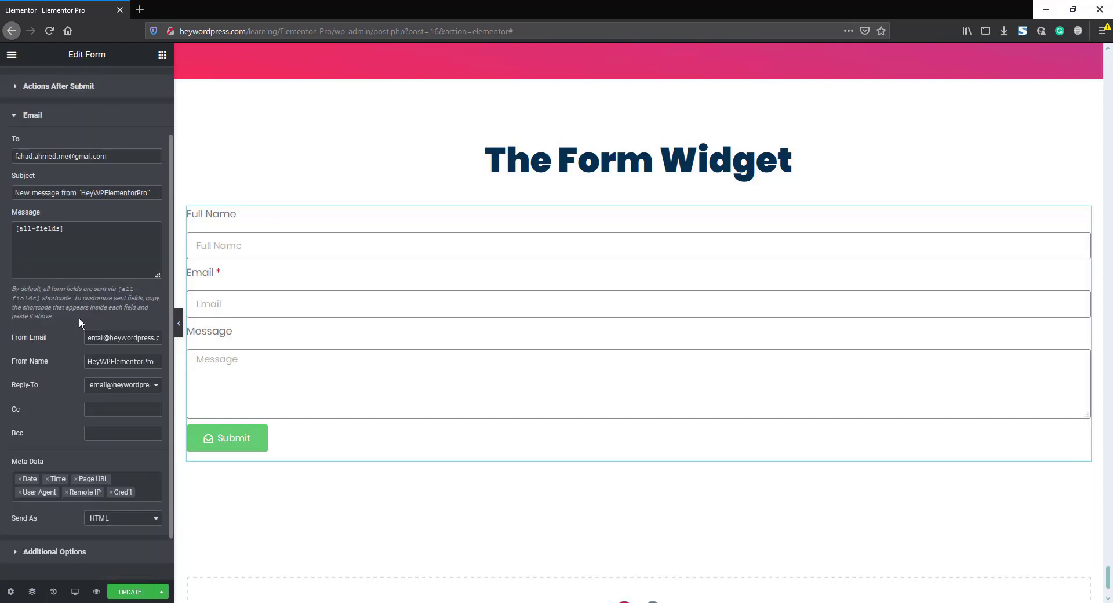
{"action": "left_click", "coordinate": [110, 522]}
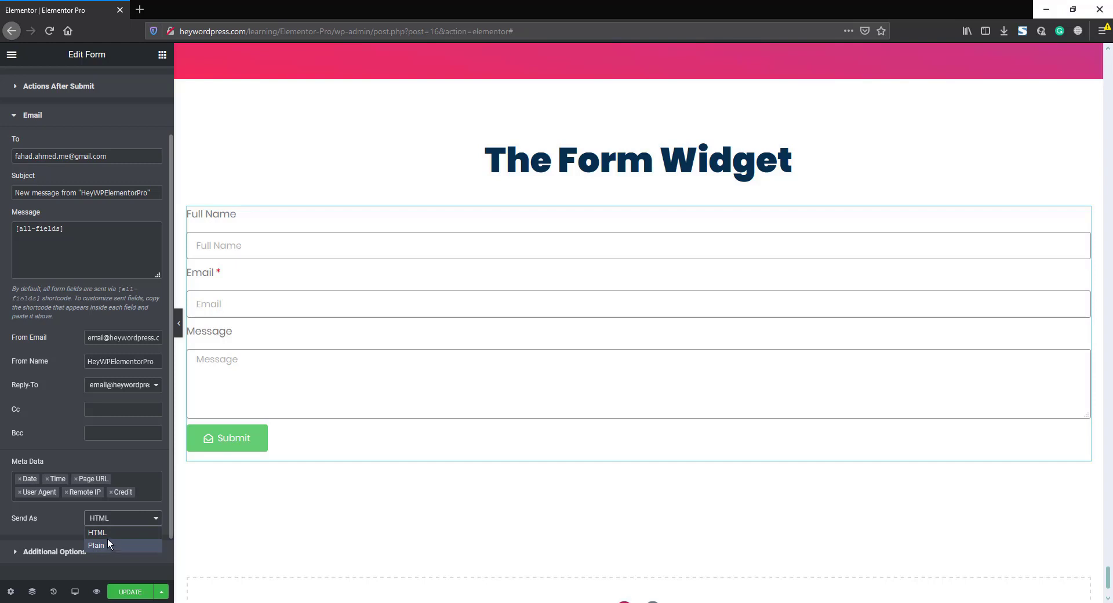
{"action": "left_click", "coordinate": [110, 533]}
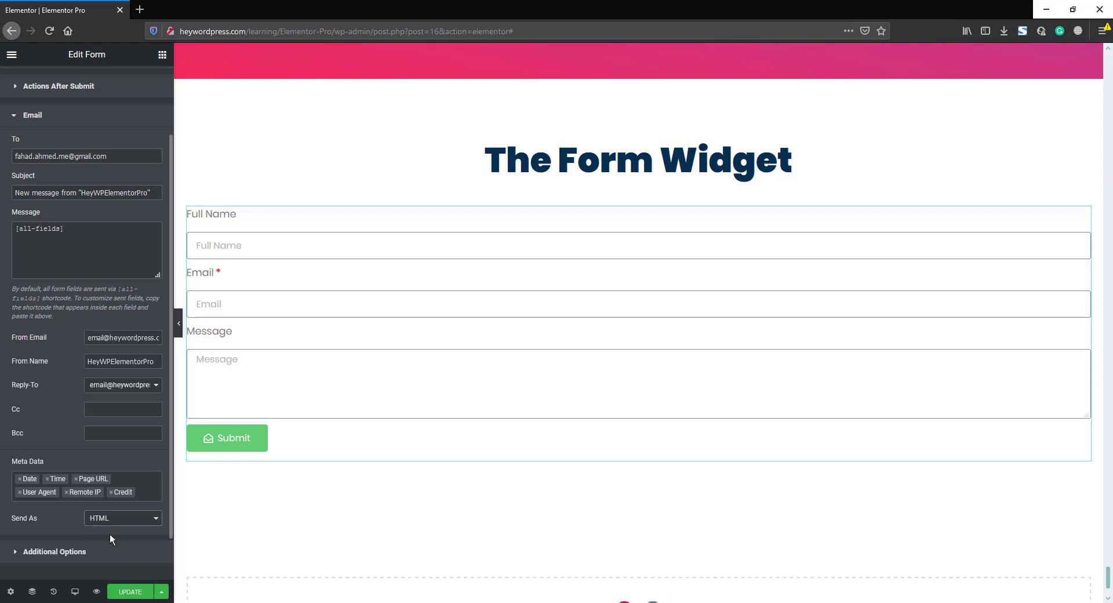
- Turn on custom messages in the form's additional options and review the success, error, required and invalid texts
{"action": "left_click", "coordinate": [91, 557]}
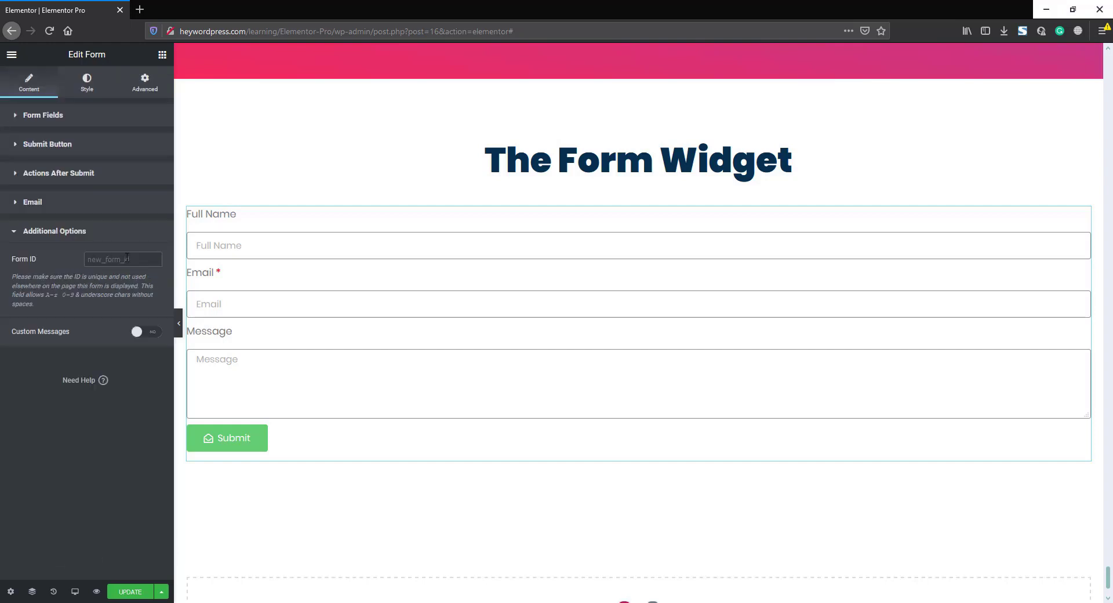
{"action": "left_click", "coordinate": [139, 261]}
{"action": "left_click", "coordinate": [146, 332]}
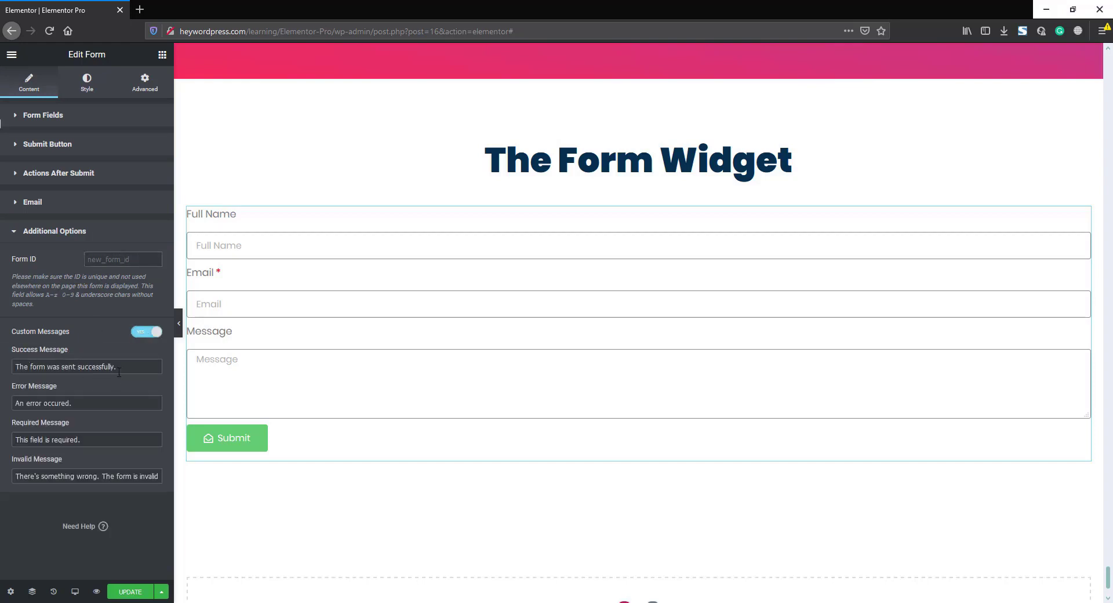
{"action": "left_click_drag", "start_coordinate": [114, 367], "coordinate": [123, 477]}
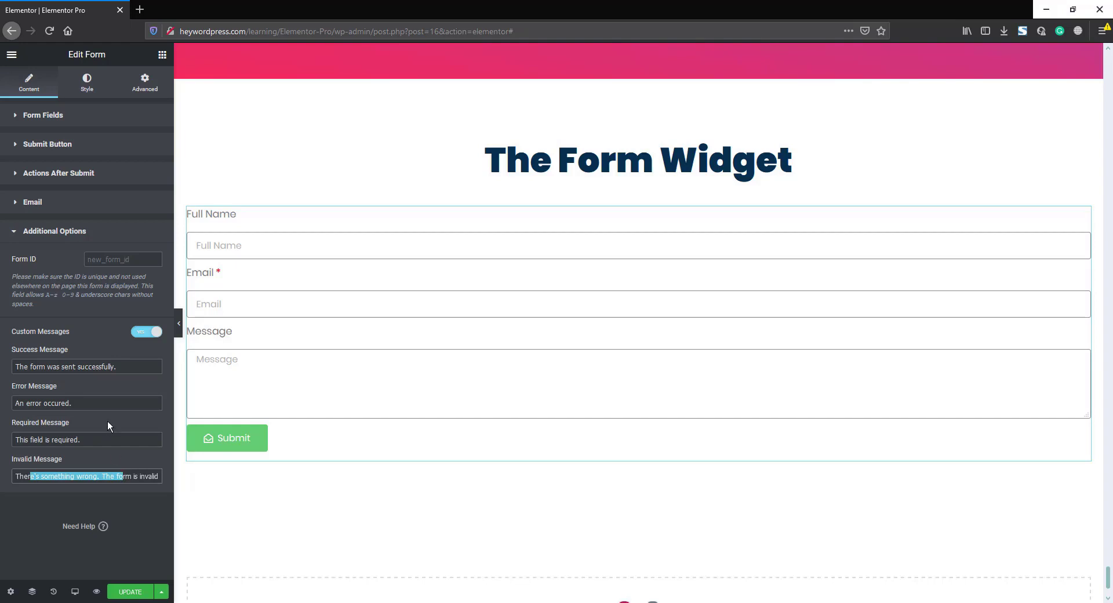
- Adjust the form's spacing style: columns gap 10, rows gap 9 and label spacing 0
{"action": "left_click", "coordinate": [86, 86]}
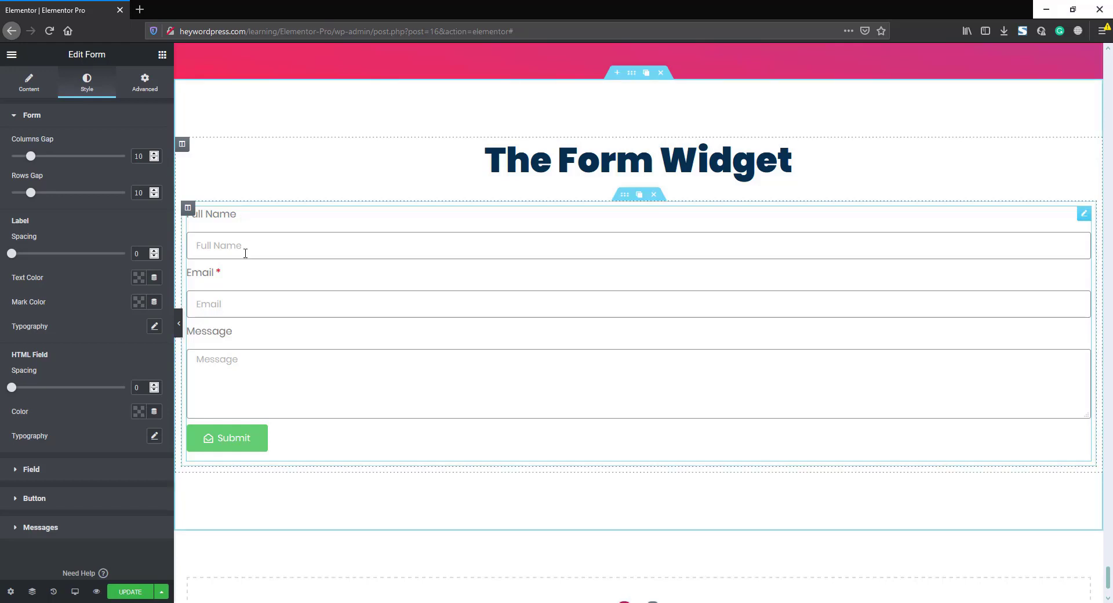
{"action": "mouse_move", "coordinate": [40, 160]}
{"action": "left_mouse_down"}
{"action": "mouse_move", "coordinate": [98, 160]}
{"action": "mouse_move", "coordinate": [31, 158]}
{"action": "left_mouse_up"}
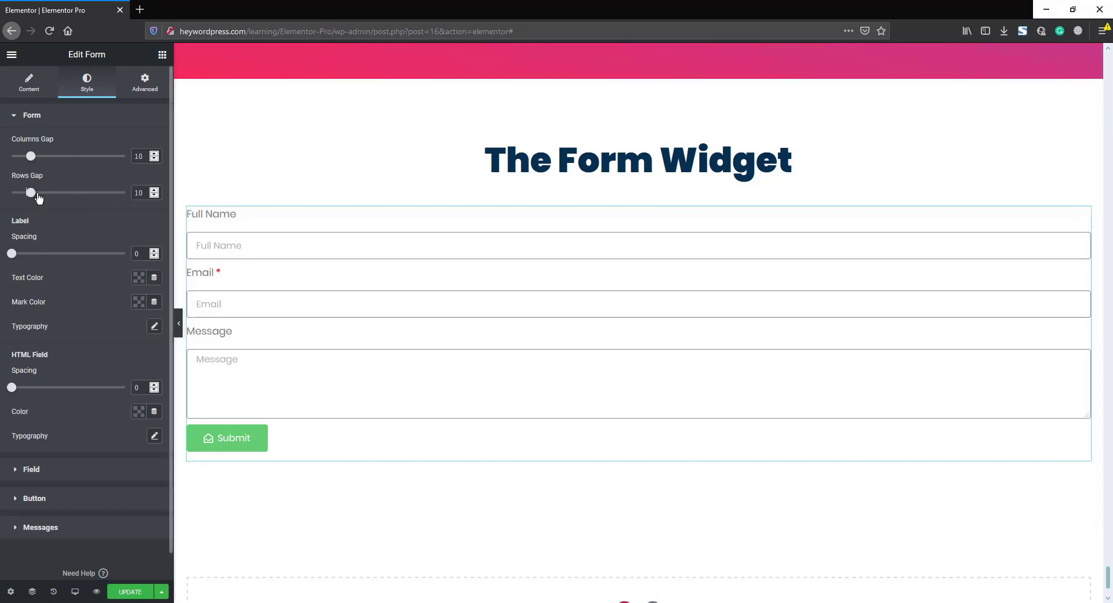
{"action": "mouse_move", "coordinate": [39, 197]}
{"action": "left_mouse_down"}
{"action": "mouse_move", "coordinate": [93, 197]}
{"action": "mouse_move", "coordinate": [29, 196]}
{"action": "left_mouse_up"}
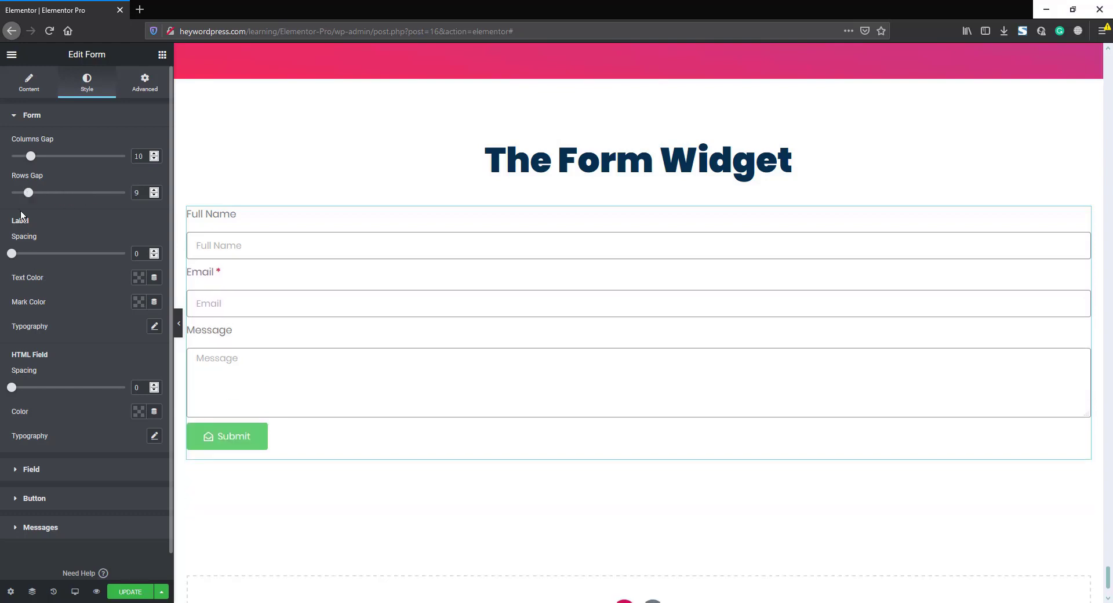
{"action": "mouse_move", "coordinate": [12, 253]}
{"action": "left_mouse_down"}
{"action": "mouse_move", "coordinate": [40, 254]}
{"action": "mouse_move", "coordinate": [11, 254]}
{"action": "left_mouse_up"}
- Set the form labels' text color to dark navy #072F4F and the required mark color to teal #02C9A8
{"action": "left_click", "coordinate": [139, 278]}
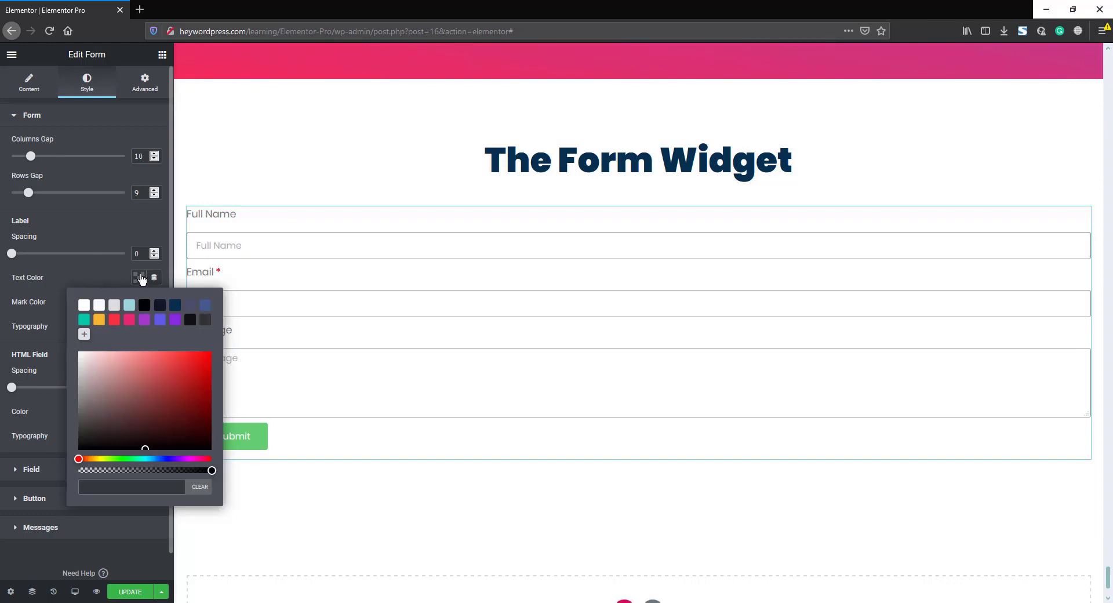
{"action": "left_click", "coordinate": [178, 307]}
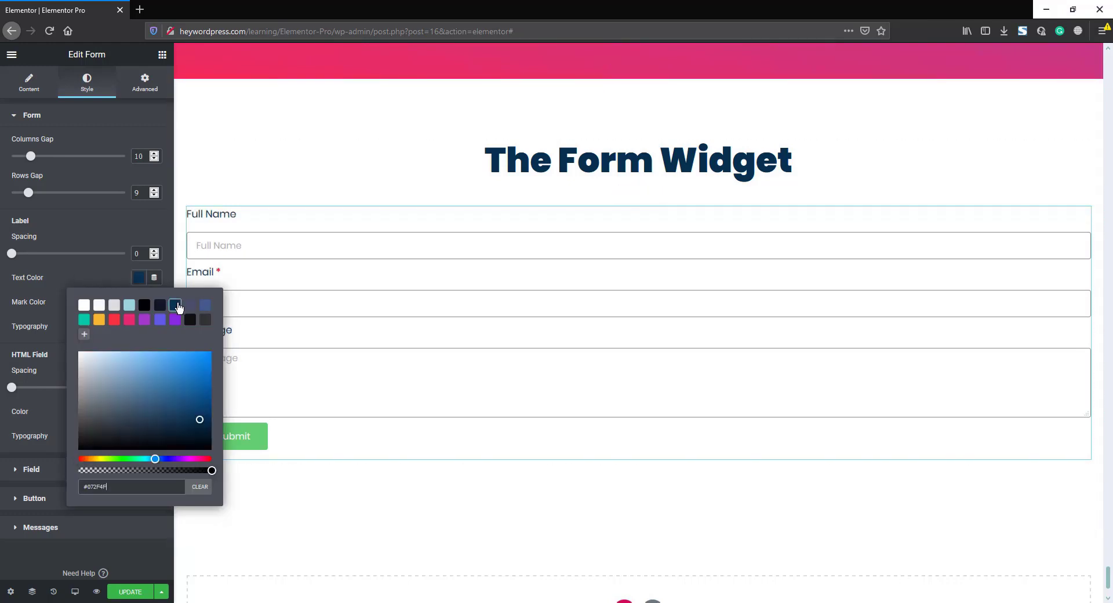
{"action": "left_click", "coordinate": [99, 266]}
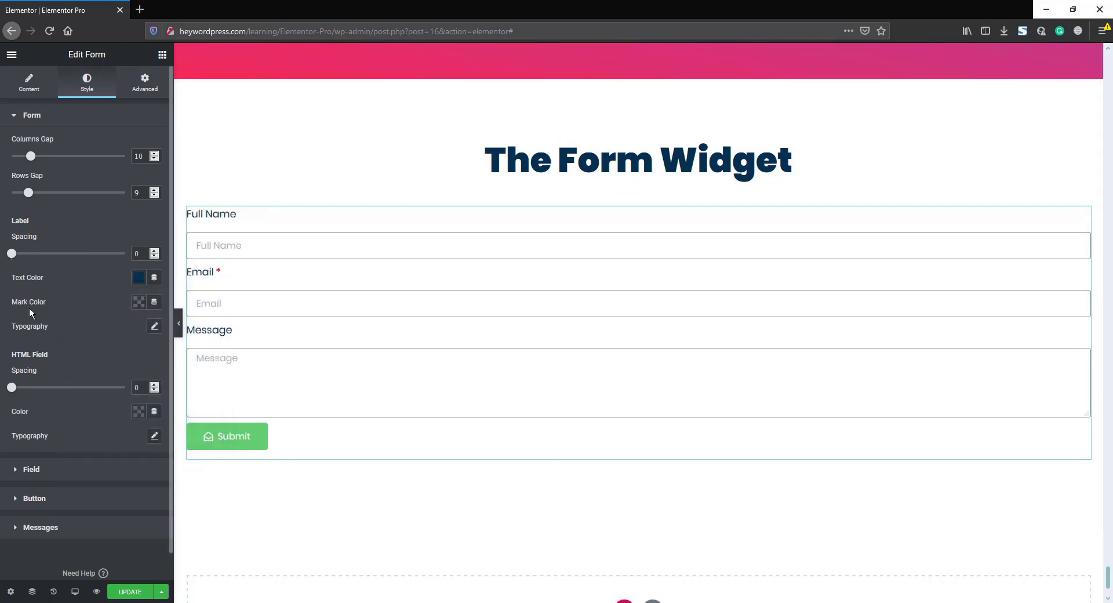
{"action": "left_click", "coordinate": [139, 302]}
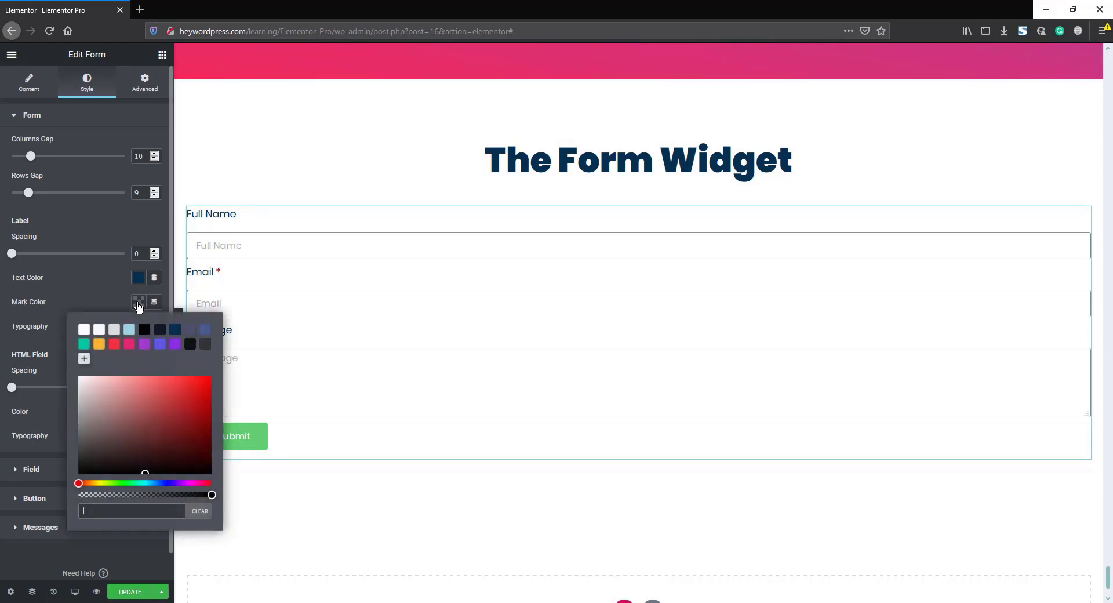
{"action": "left_click", "coordinate": [86, 345]}
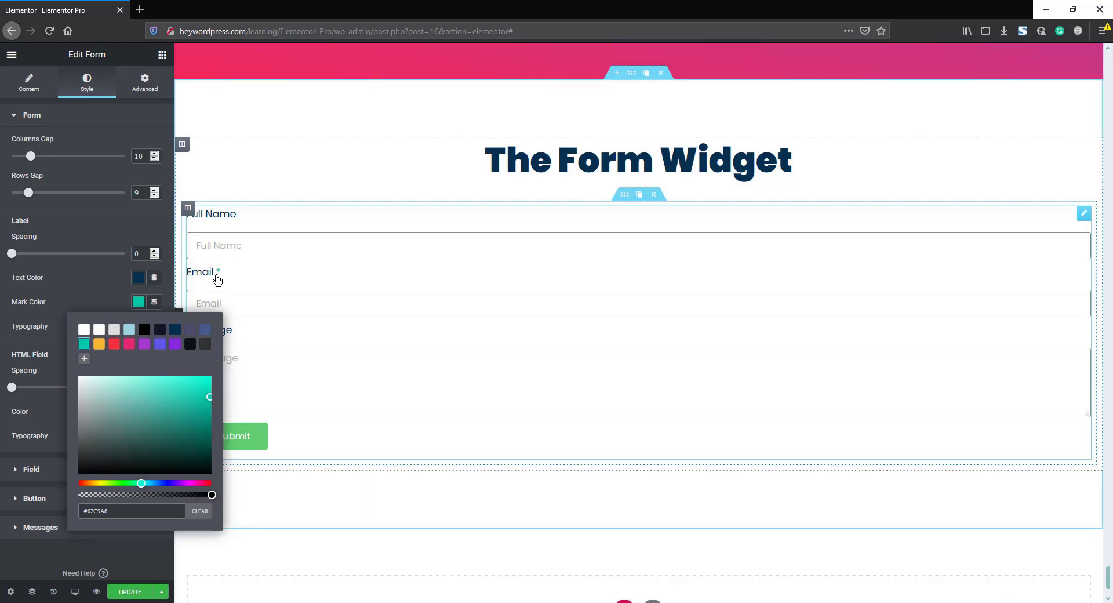
{"action": "left_click", "coordinate": [106, 281]}
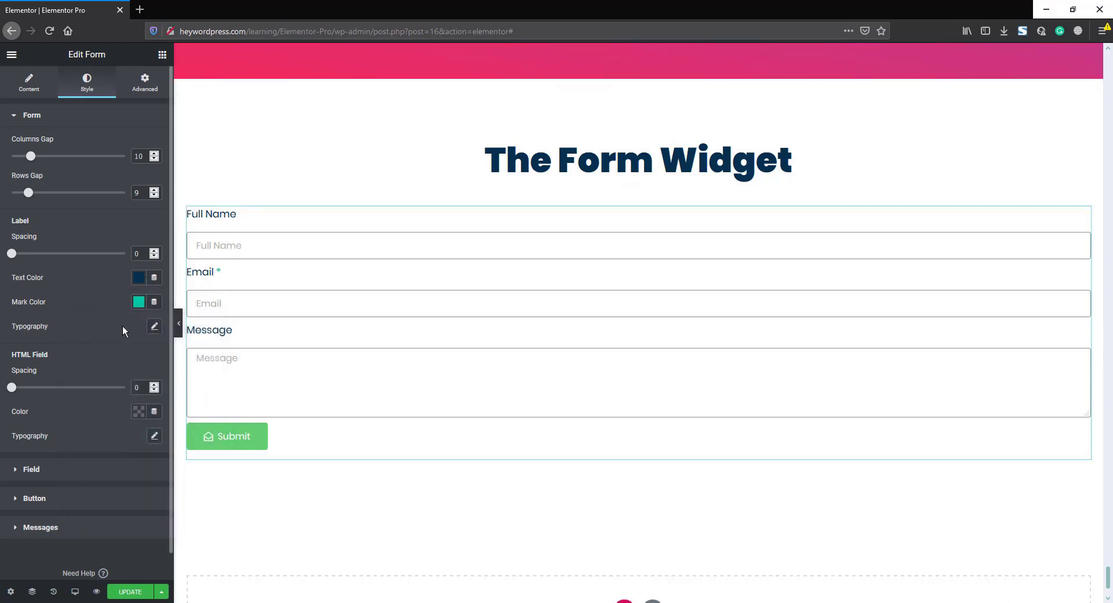
- Set the form labels' typography to size 21 px and weight 400
{"action": "left_click", "coordinate": [154, 327]}
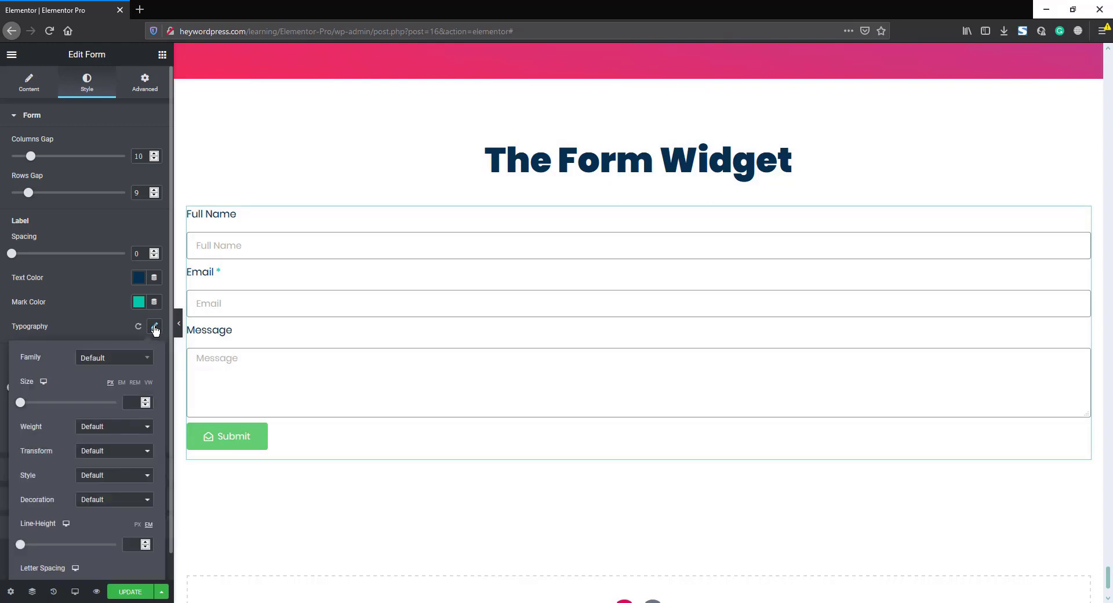
{"action": "mouse_move", "coordinate": [32, 405]}
{"action": "left_mouse_down"}
{"action": "mouse_move", "coordinate": [48, 404]}
{"action": "mouse_move", "coordinate": [32, 404]}
{"action": "left_mouse_up"}
{"action": "left_click", "coordinate": [93, 429]}
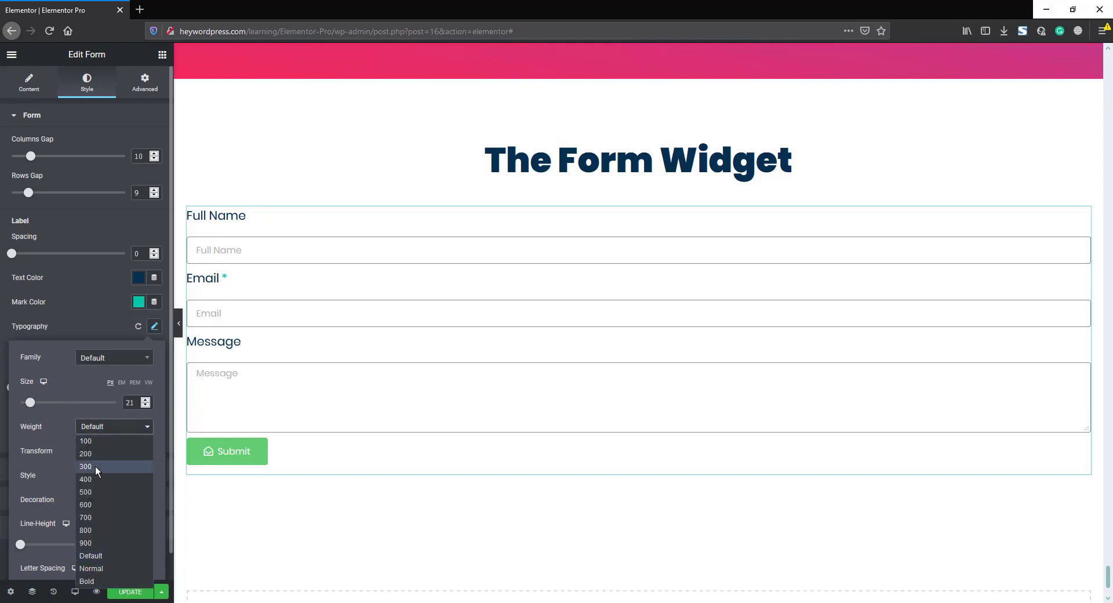
{"action": "left_click", "coordinate": [93, 453]}
{"action": "left_click", "coordinate": [95, 436]}
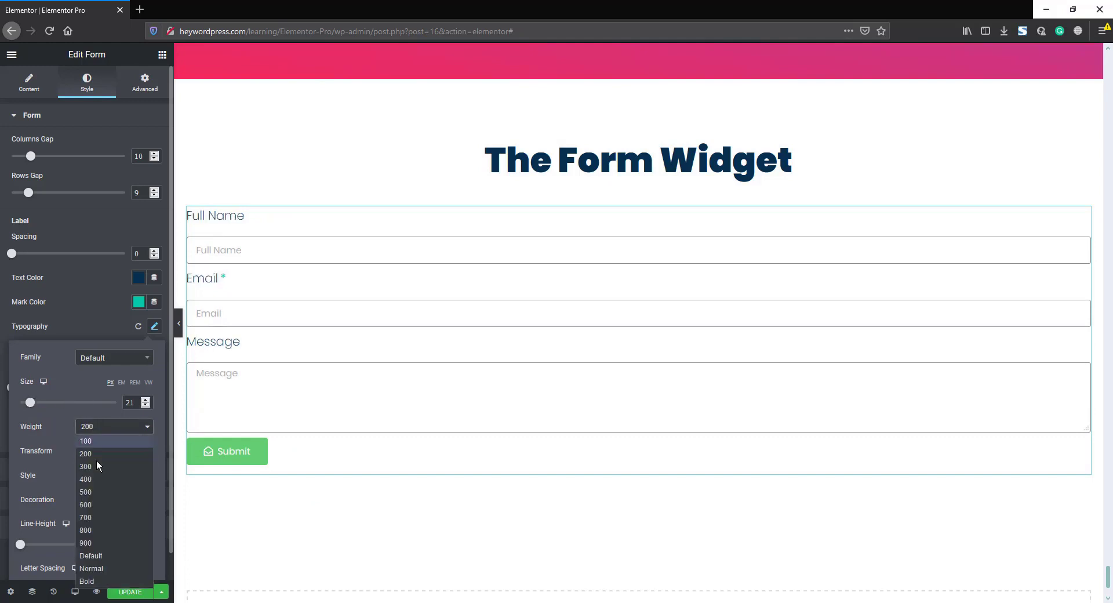
{"action": "left_click", "coordinate": [95, 481]}
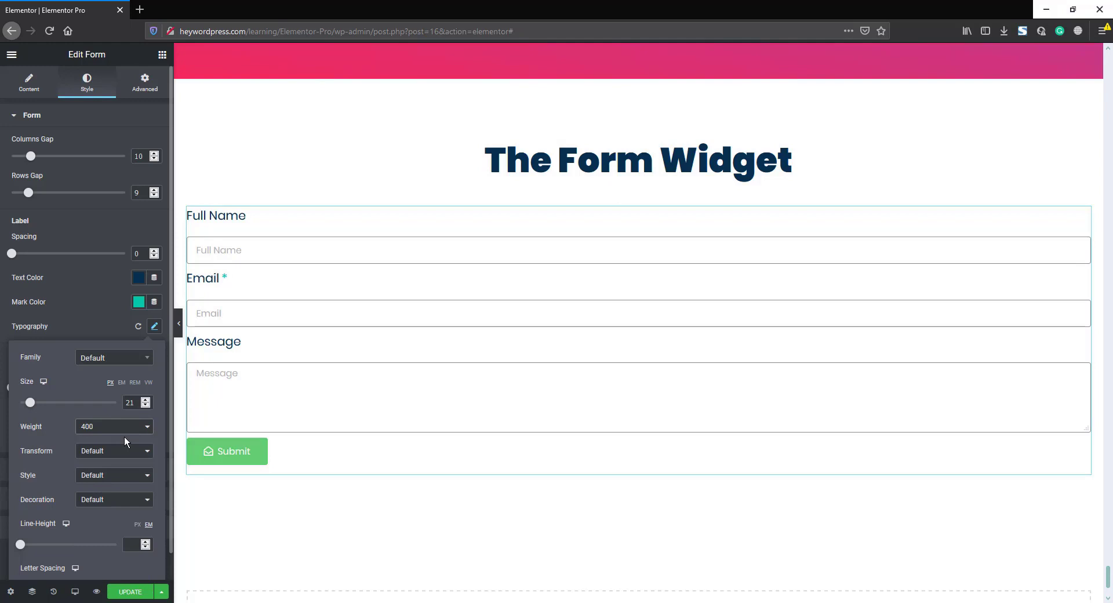
{"action": "left_click", "coordinate": [107, 318]}
- Style the form fields' text with the muted slate color swatch and adjust its font size to be slightly larger
{"action": "scroll", "coordinate": [106, 318], "scroll_direction": "down", "scroll_amount": 1}
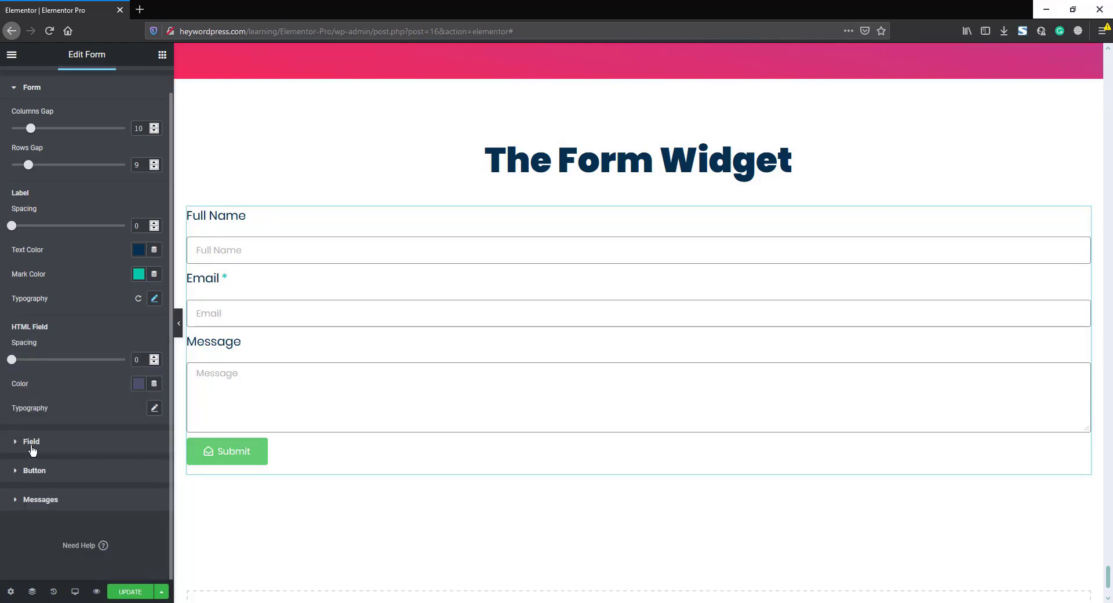
{"action": "left_click", "coordinate": [44, 445]}
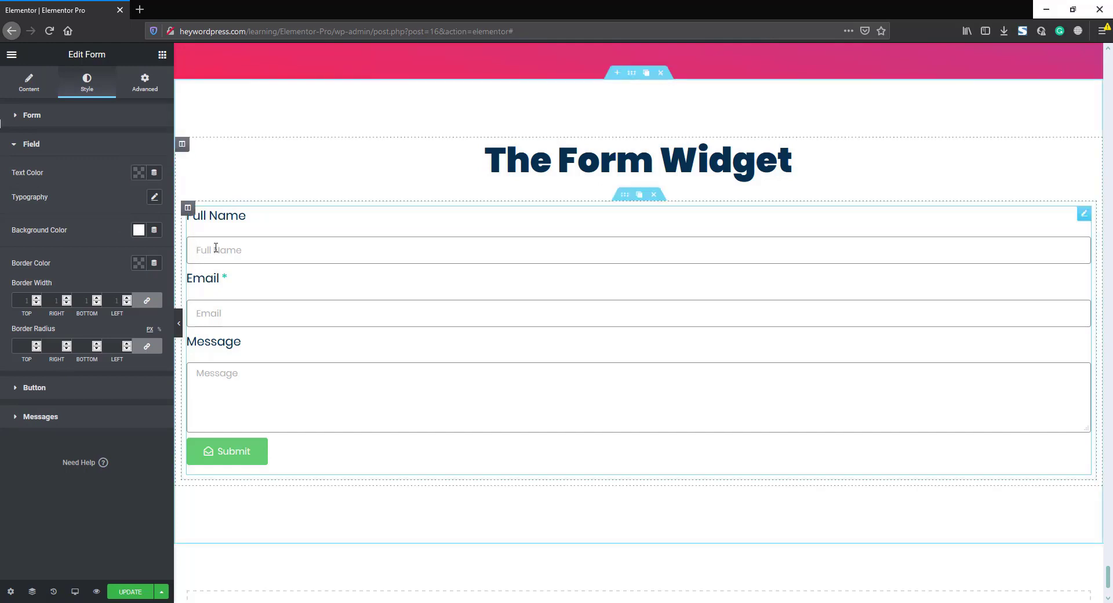
{"action": "left_click", "coordinate": [135, 173]}
{"action": "left_click", "coordinate": [191, 203]}
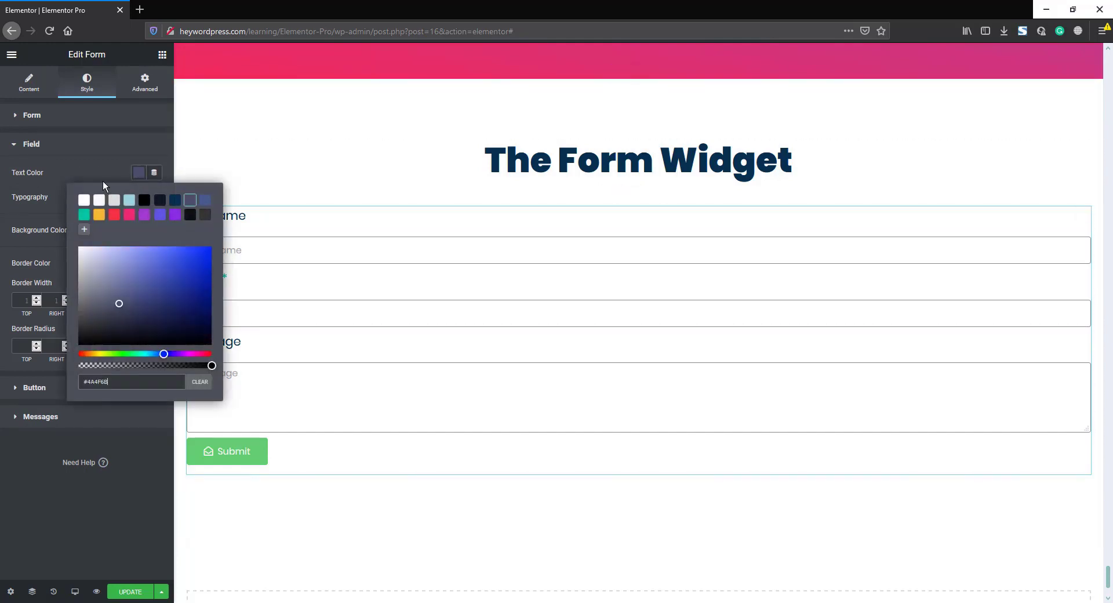
{"action": "left_click", "coordinate": [101, 165]}
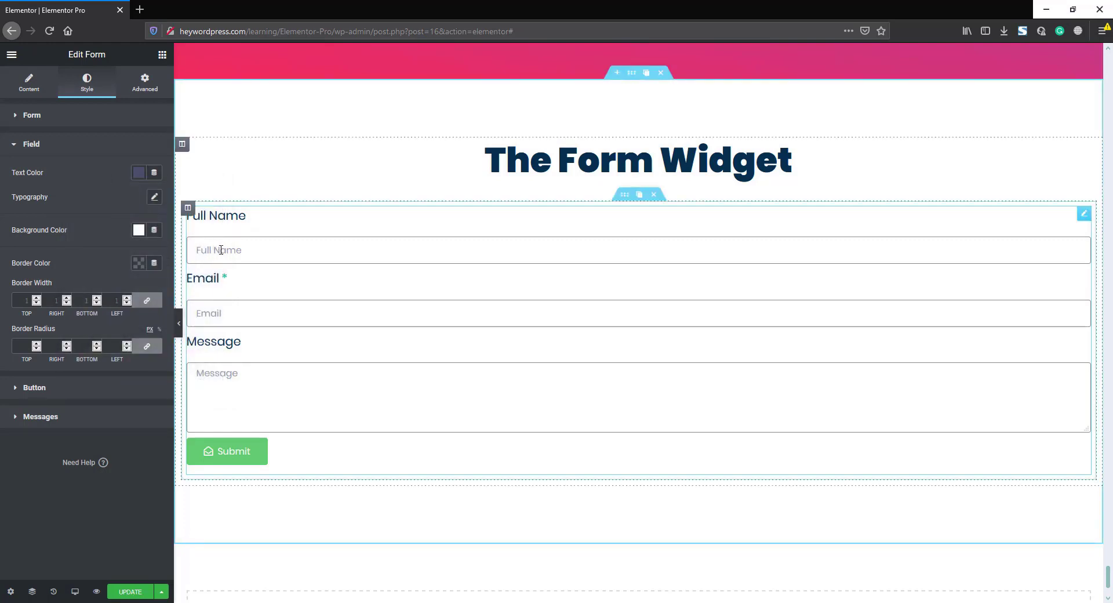
{"action": "left_click", "coordinate": [154, 197]}
{"action": "left_click_drag", "start_coordinate": [28, 277], "coordinate": [27, 277]}
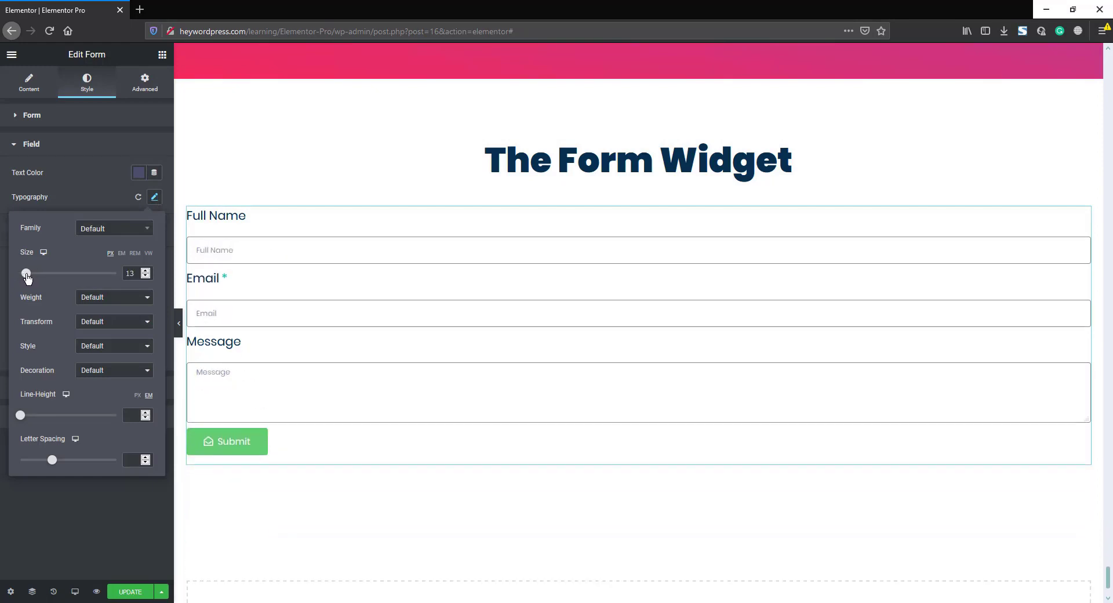
{"action": "left_click", "coordinate": [92, 187]}
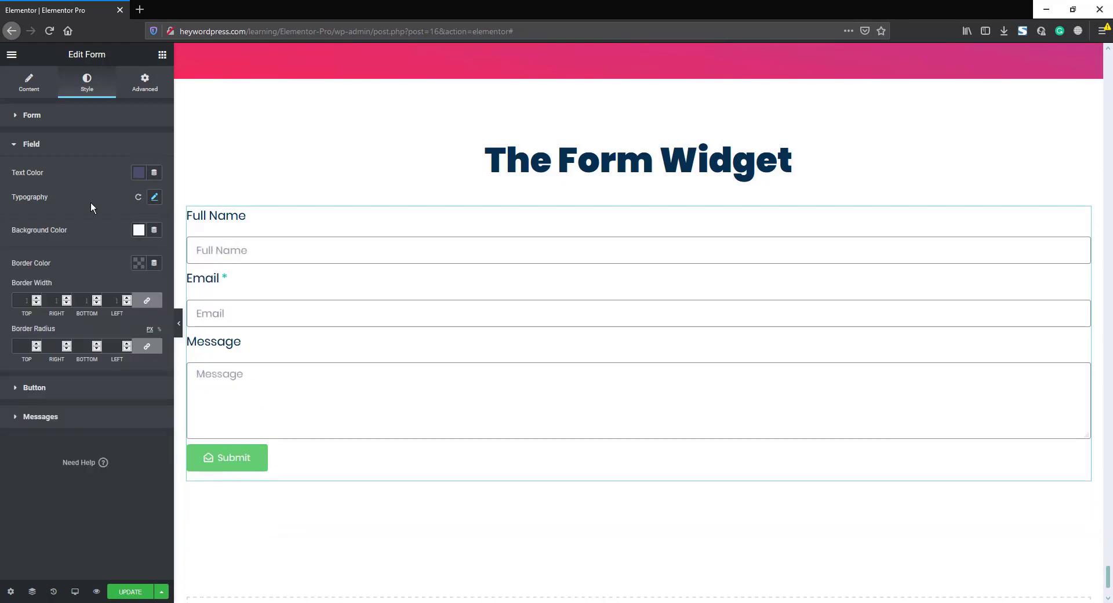
- Try dark background colors such as navy #072F4F and gray #333333 on the form fields, and clear the background color
{"action": "left_click", "coordinate": [138, 231]}
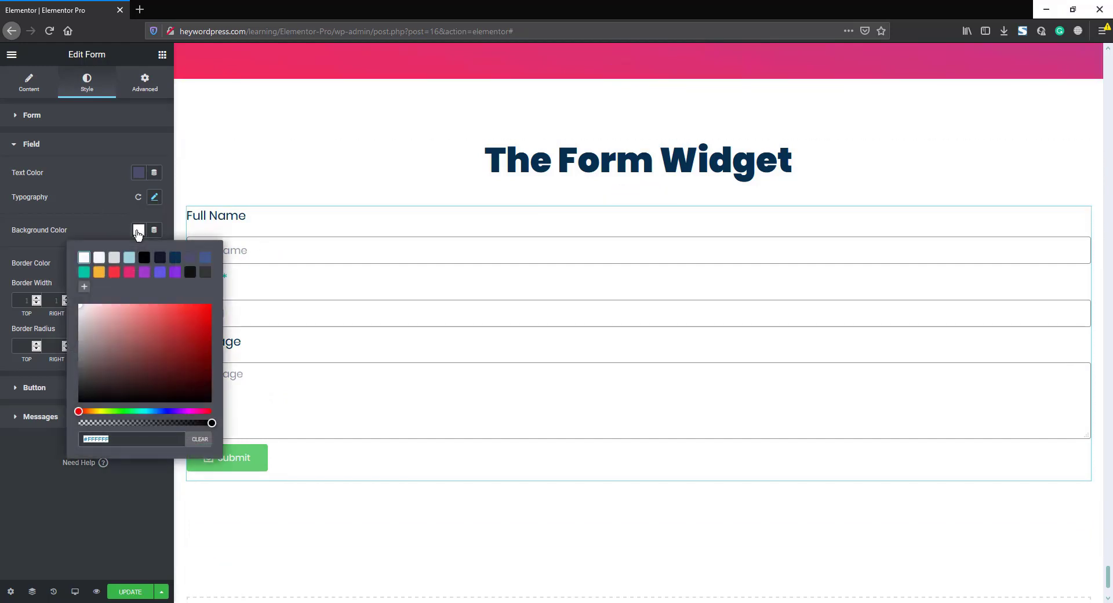
{"action": "left_click", "coordinate": [175, 258]}
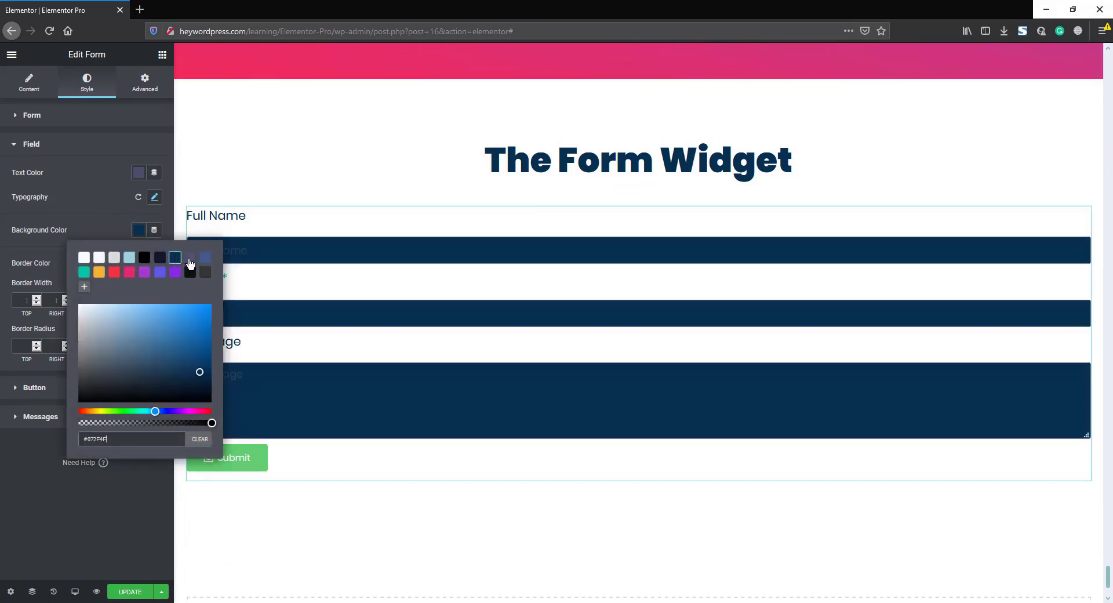
{"action": "left_click", "coordinate": [190, 259]}
{"action": "left_click", "coordinate": [205, 272]}
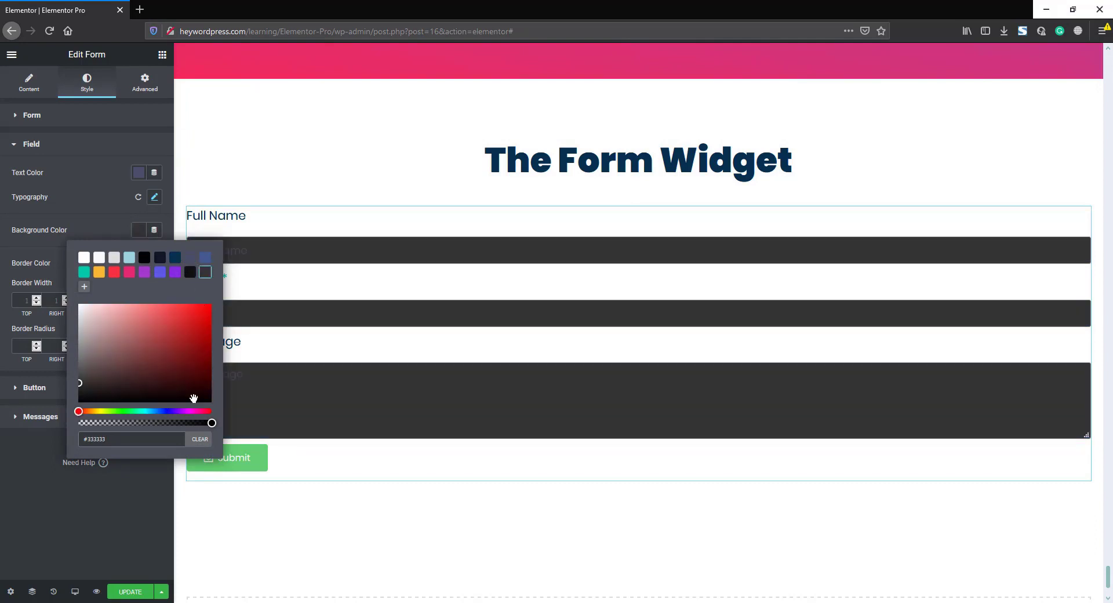
{"action": "left_click", "coordinate": [200, 438]}
{"action": "left_click", "coordinate": [92, 222]}
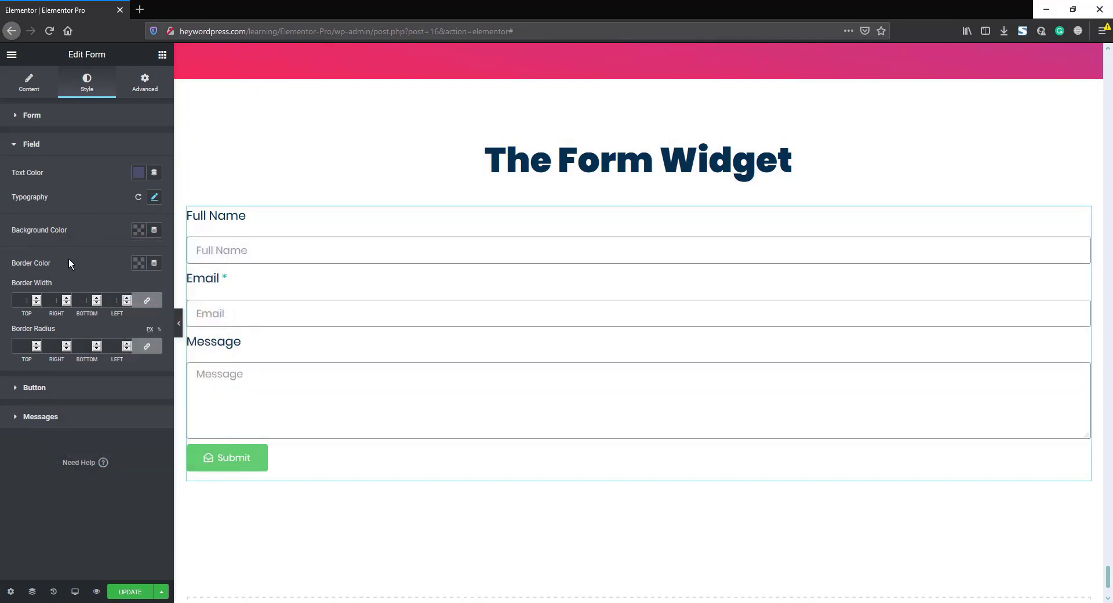
- Try purple #A33ACB as the fields' border color and settle on dark navy #072F4F
{"action": "left_click", "coordinate": [138, 263]}
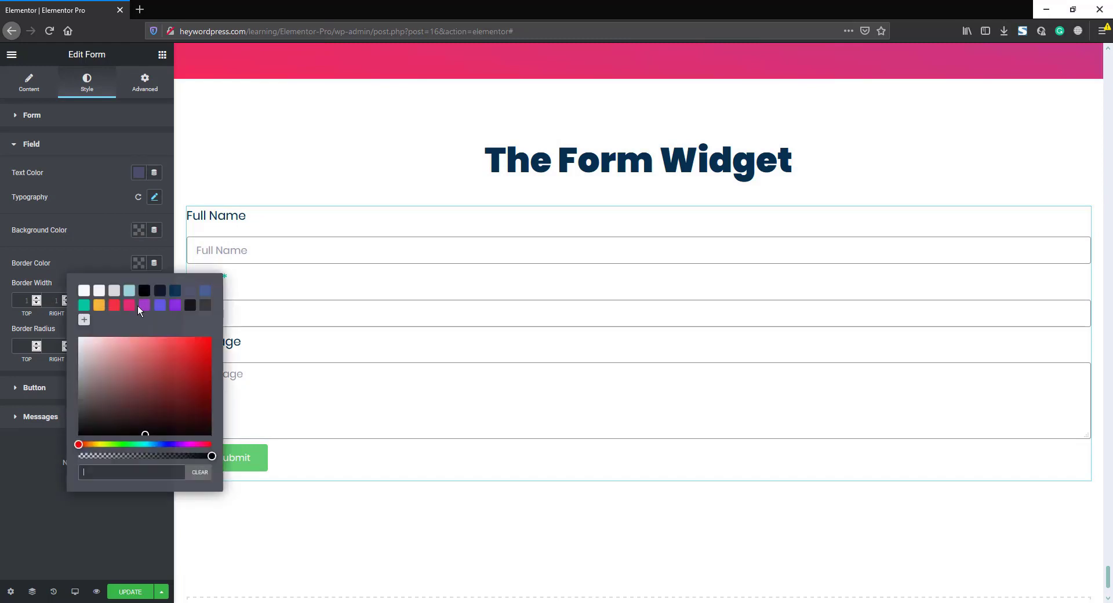
{"action": "left_click", "coordinate": [145, 305]}
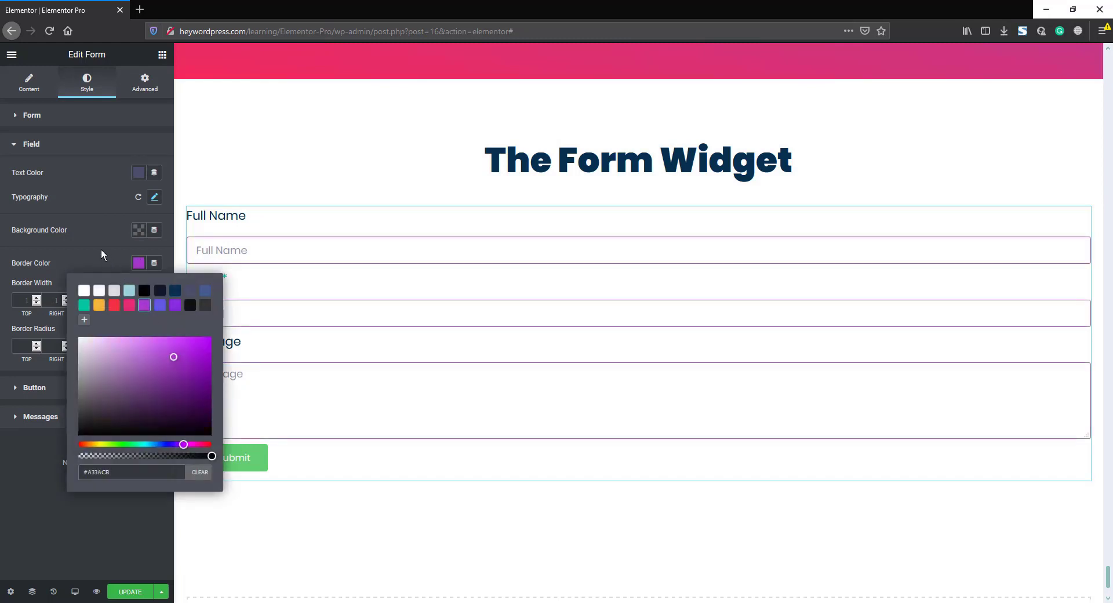
{"action": "left_click", "coordinate": [175, 290]}
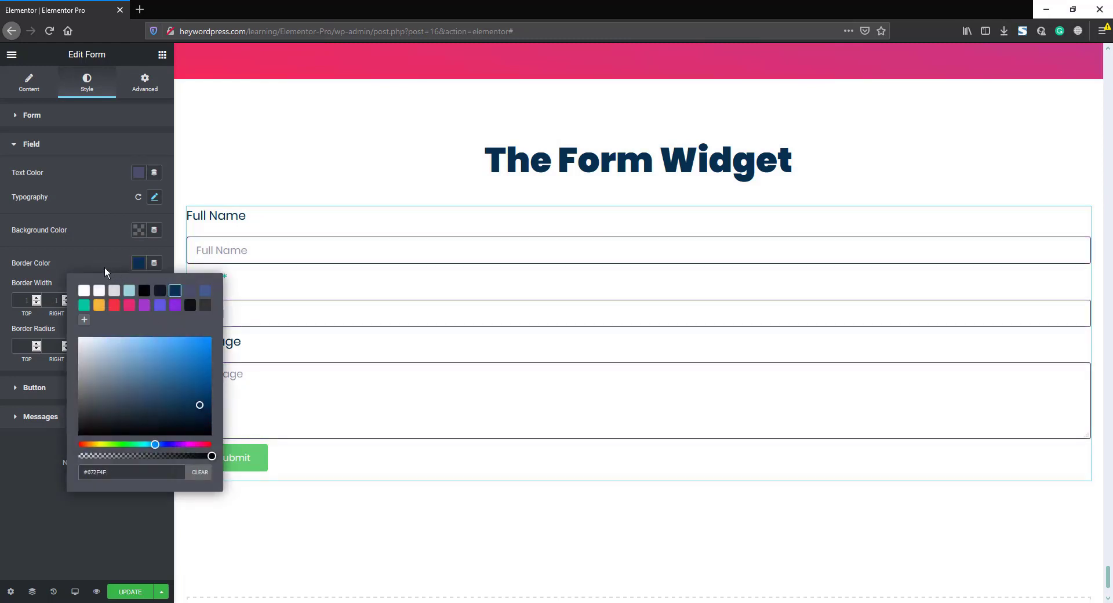
{"action": "left_click", "coordinate": [95, 263]}
- Set the fields' border width to 4 on all sides and round their corners with a linked border radius
{"action": "left_click", "coordinate": [36, 298]}
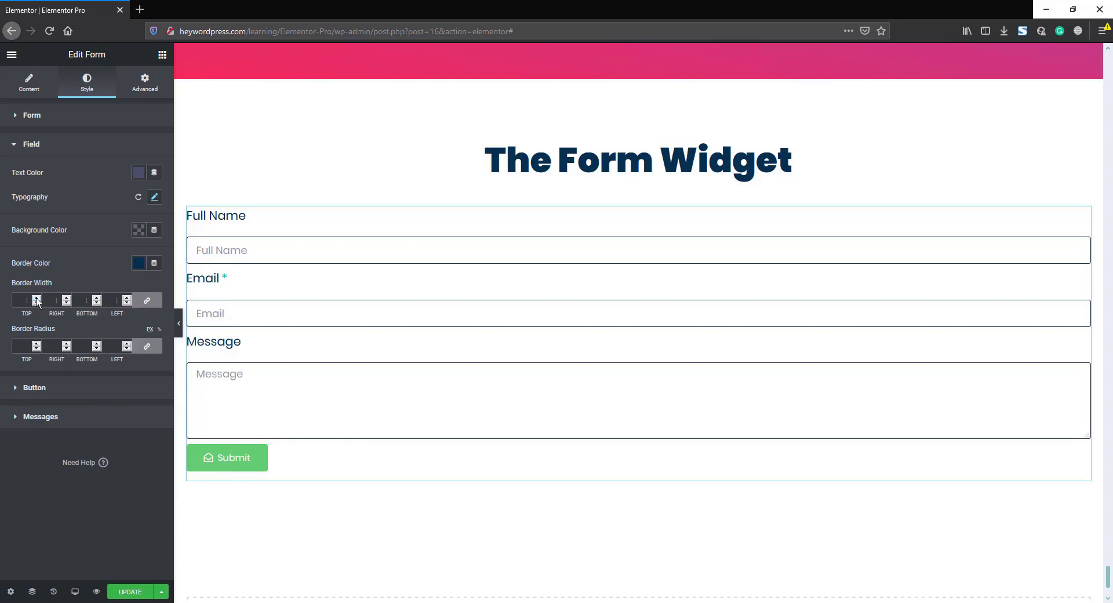
{"action": "left_click", "coordinate": [37, 298]}
{"action": "left_click", "coordinate": [37, 298]}
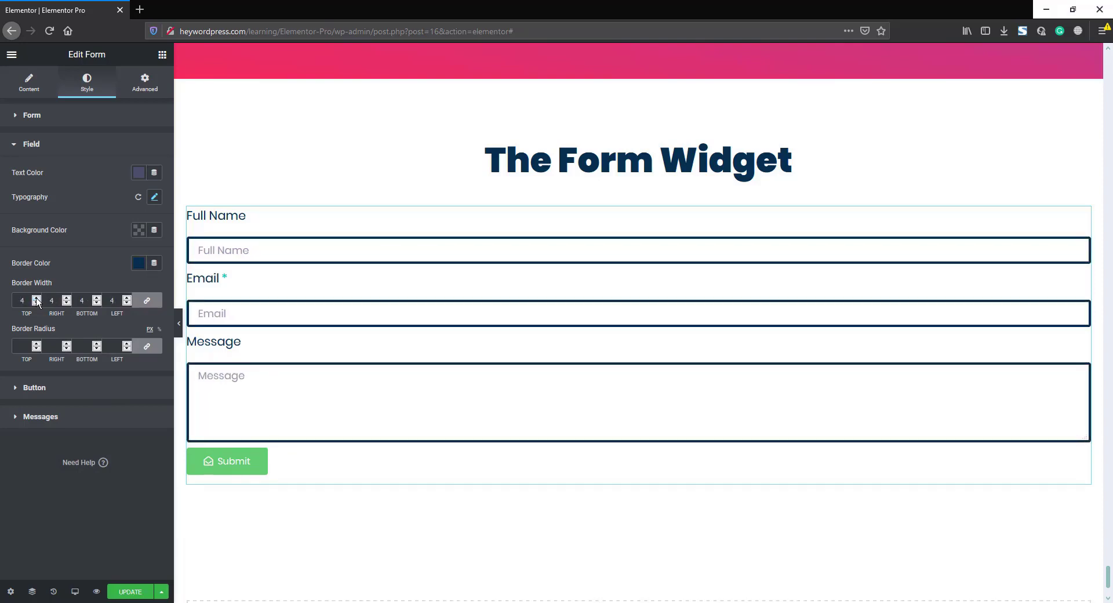
{"action": "left_click", "coordinate": [36, 344]}
{"action": "left_click", "coordinate": [36, 344]}
- Set the submit button's normal background color to purple and its text color to dark navy #072F4F
{"action": "left_click", "coordinate": [81, 390]}
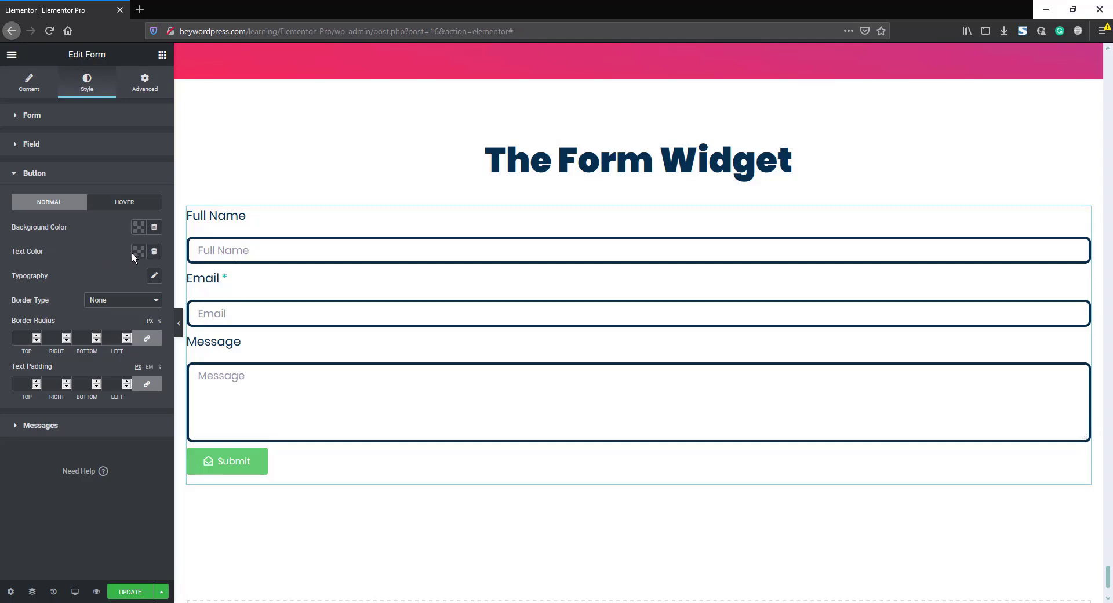
{"action": "left_click", "coordinate": [139, 226]}
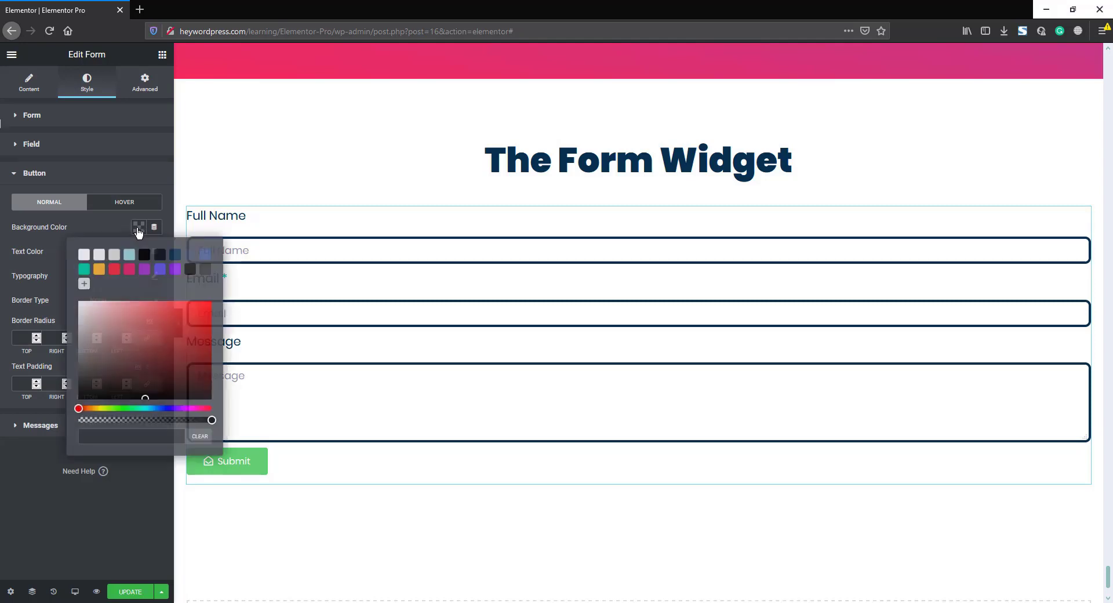
{"action": "left_click", "coordinate": [144, 270]}
{"action": "left_click", "coordinate": [107, 221]}
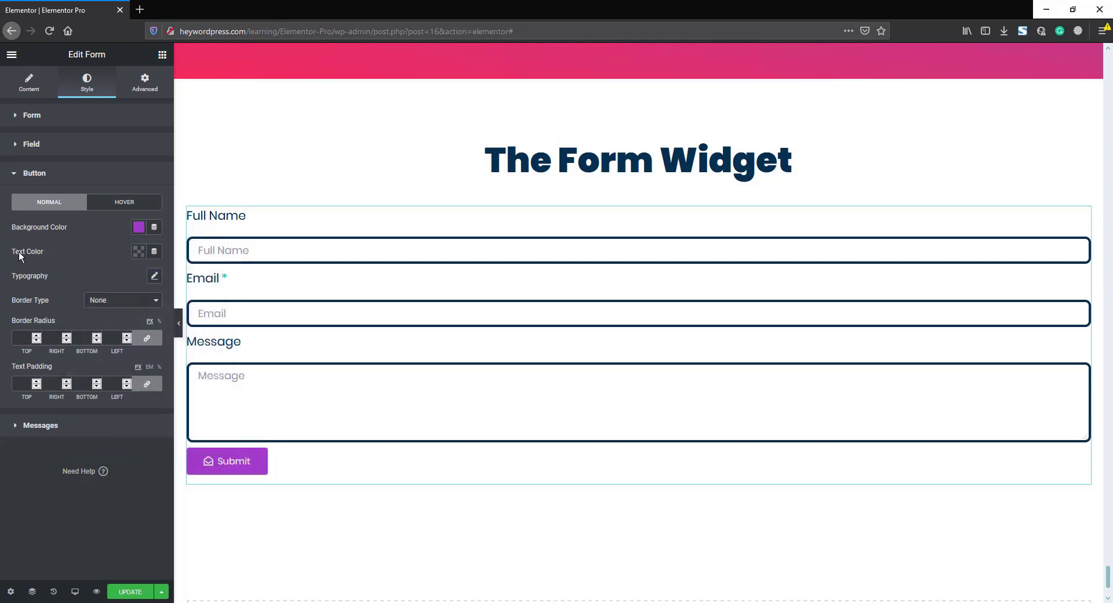
{"action": "left_click", "coordinate": [137, 253]}
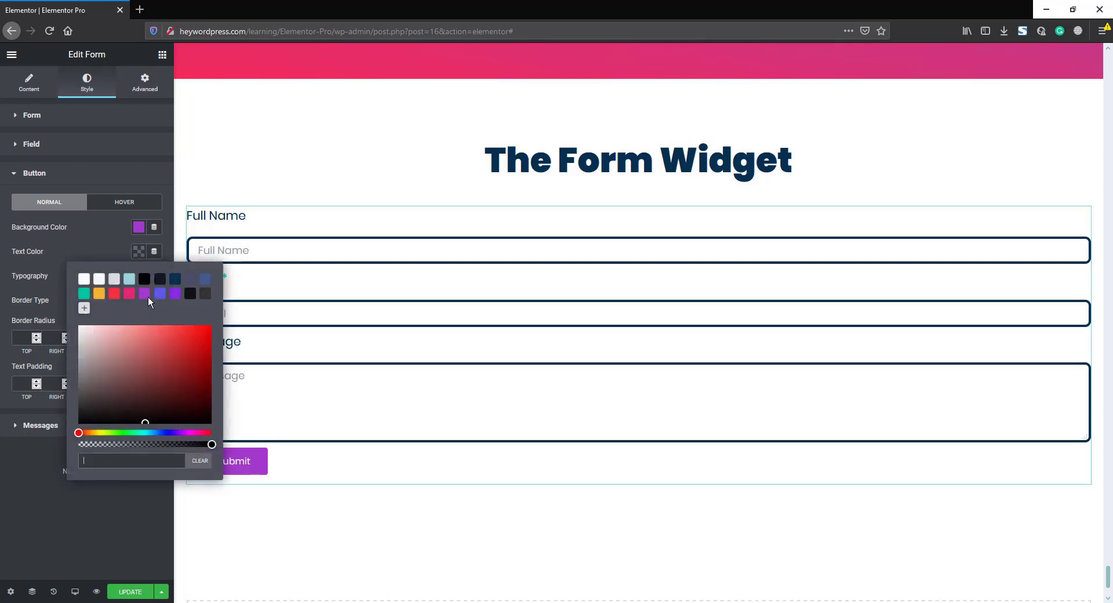
{"action": "left_click", "coordinate": [175, 280]}
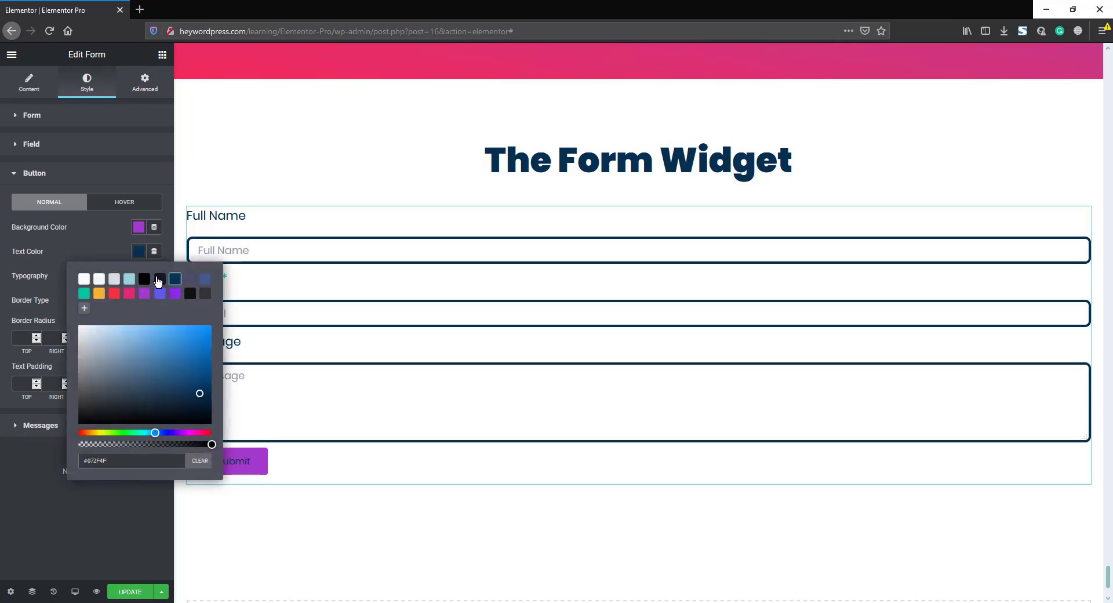
{"action": "left_click", "coordinate": [109, 244]}
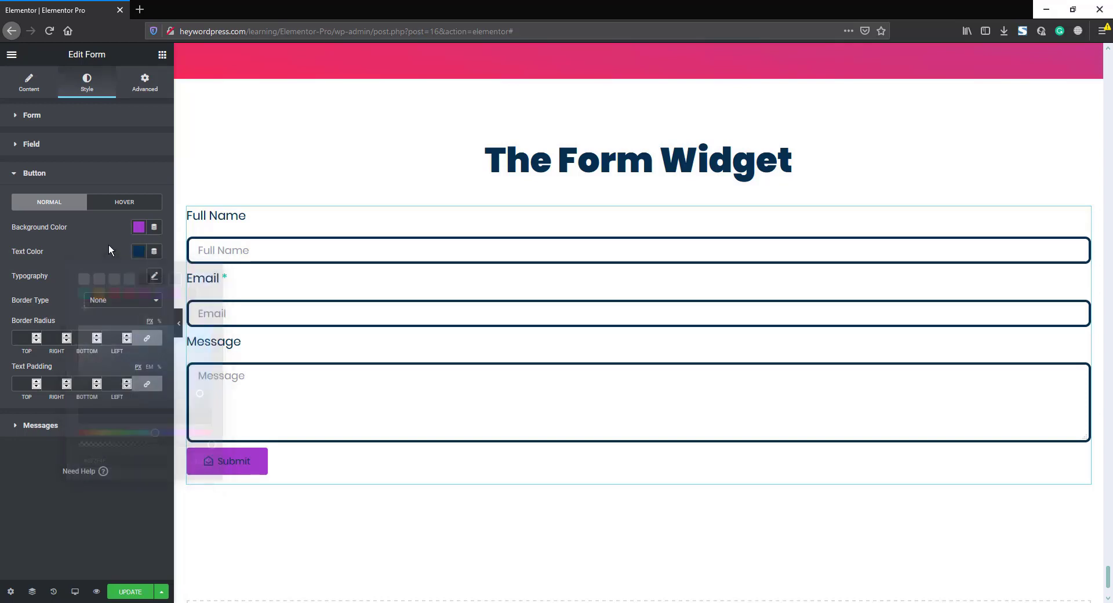
- Set the submit button's text size to 29 px and its border radius to 50 on all corners
{"action": "left_click", "coordinate": [154, 276]}
{"action": "left_click_drag", "start_coordinate": [21, 352], "coordinate": [31, 352]}
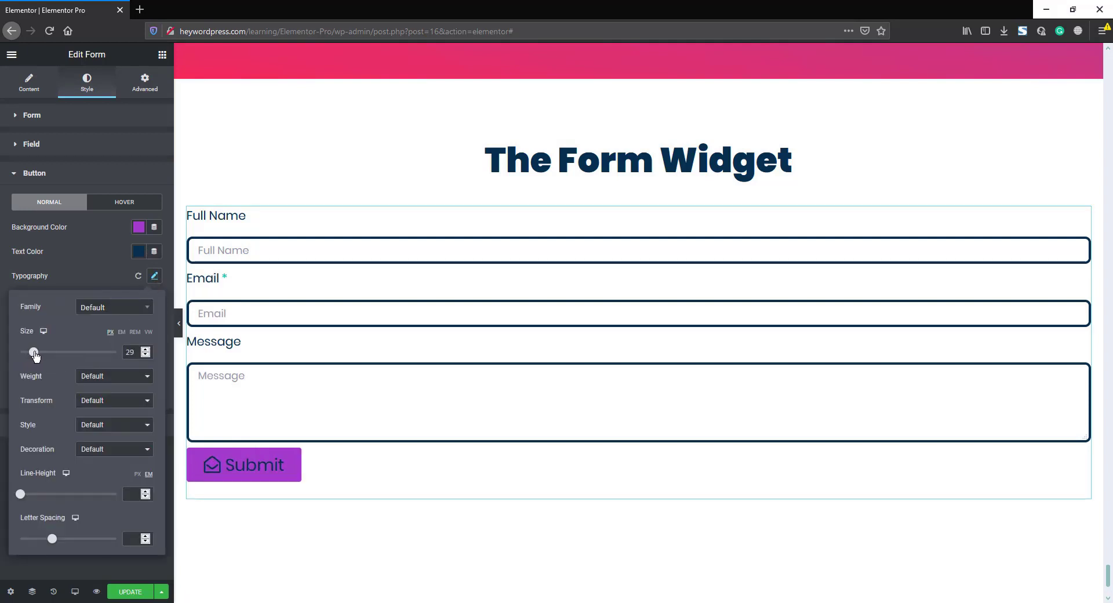
{"action": "left_click", "coordinate": [95, 256]}
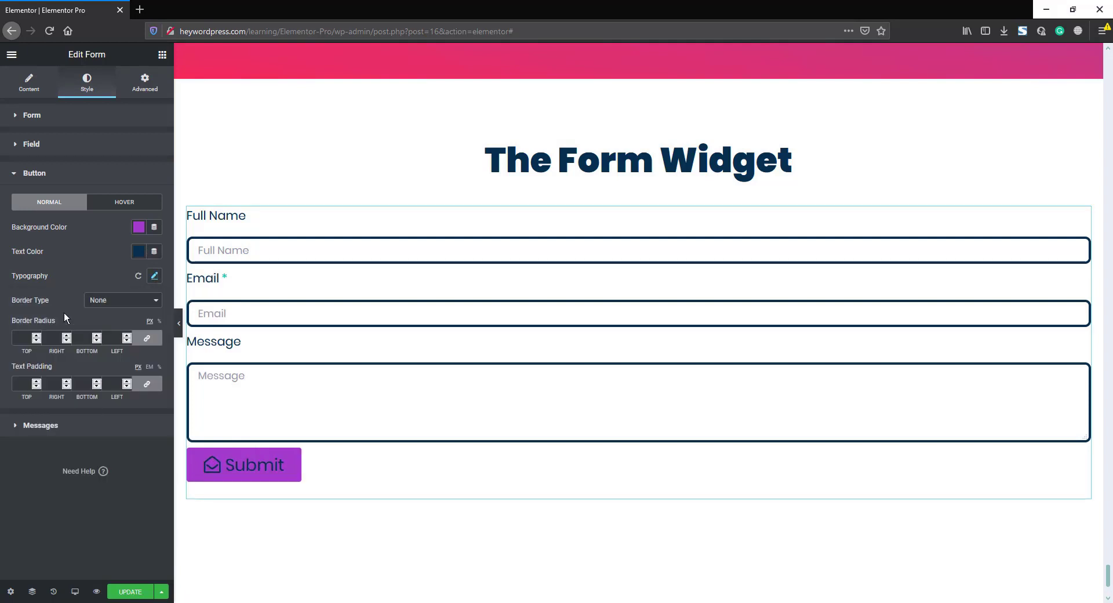
{"action": "left_click", "coordinate": [22, 337]}
{"action": "type", "text": "50"}
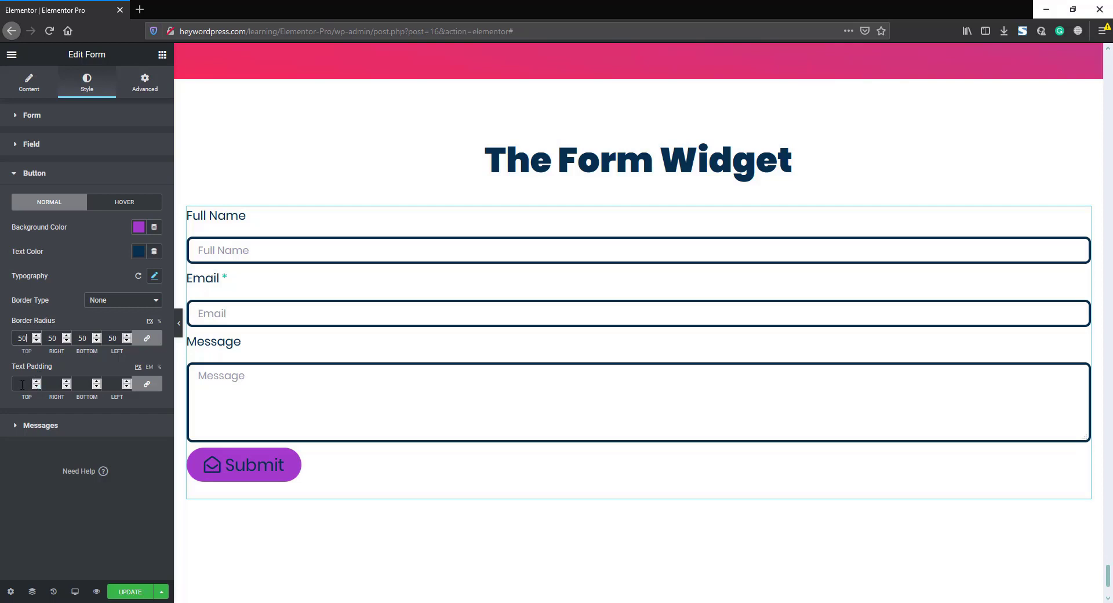
- Set the form's success message color to teal and its error message color to pink
{"action": "left_click", "coordinate": [69, 428]}
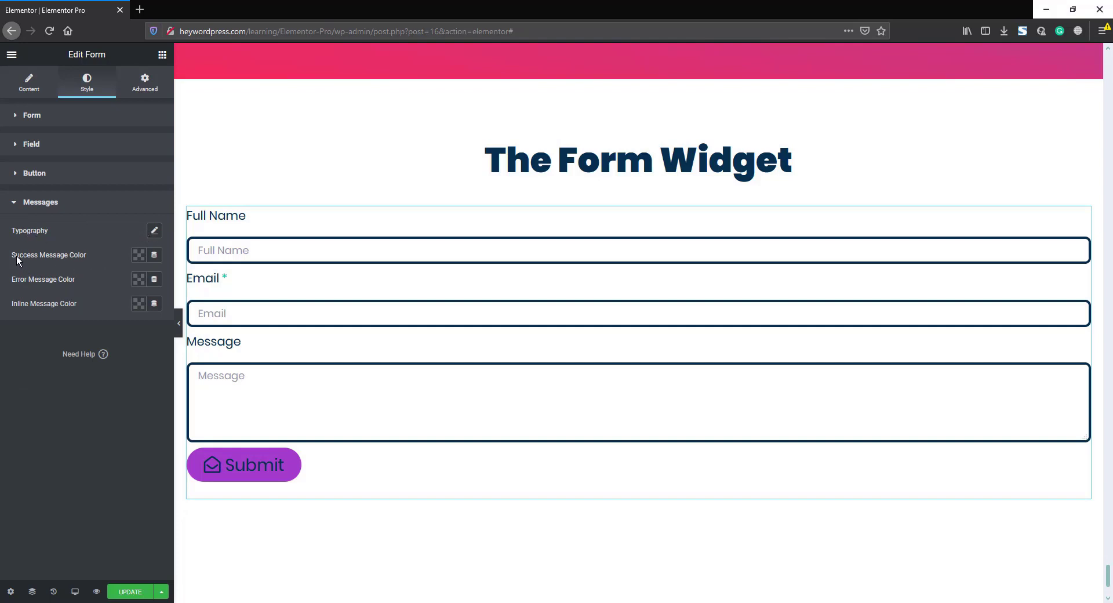
{"action": "left_click", "coordinate": [139, 255]}
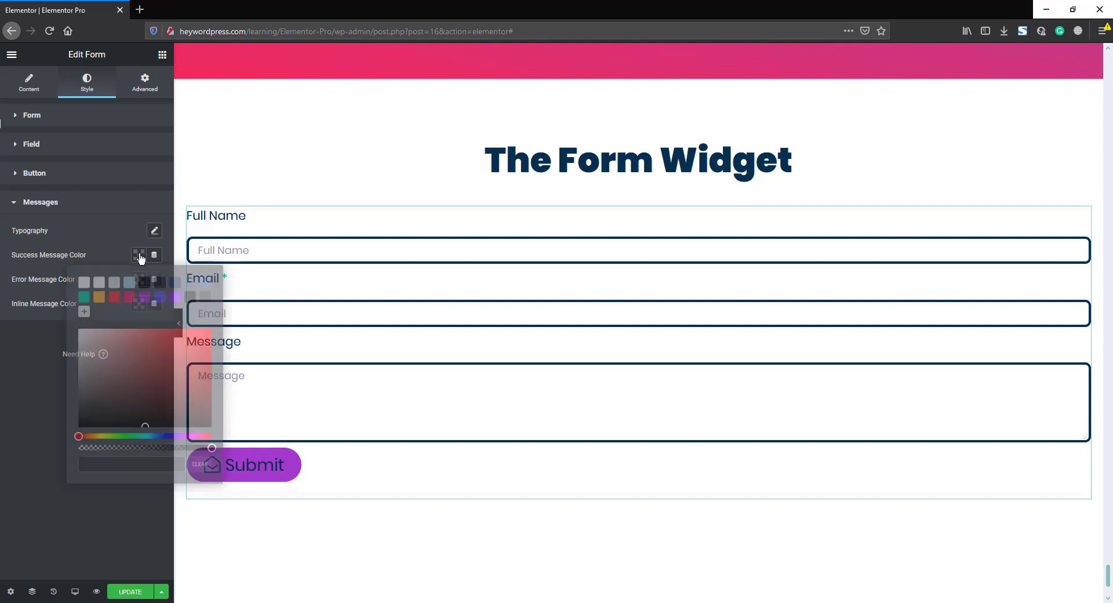
{"action": "left_click", "coordinate": [84, 297]}
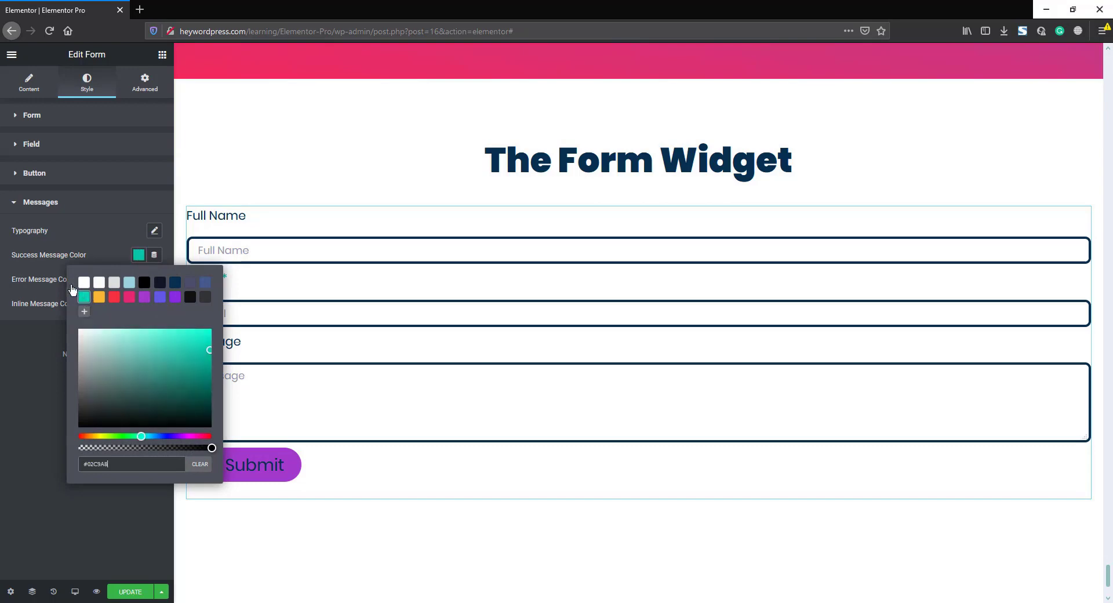
{"action": "left_click", "coordinate": [48, 260]}
{"action": "left_click", "coordinate": [139, 279]}
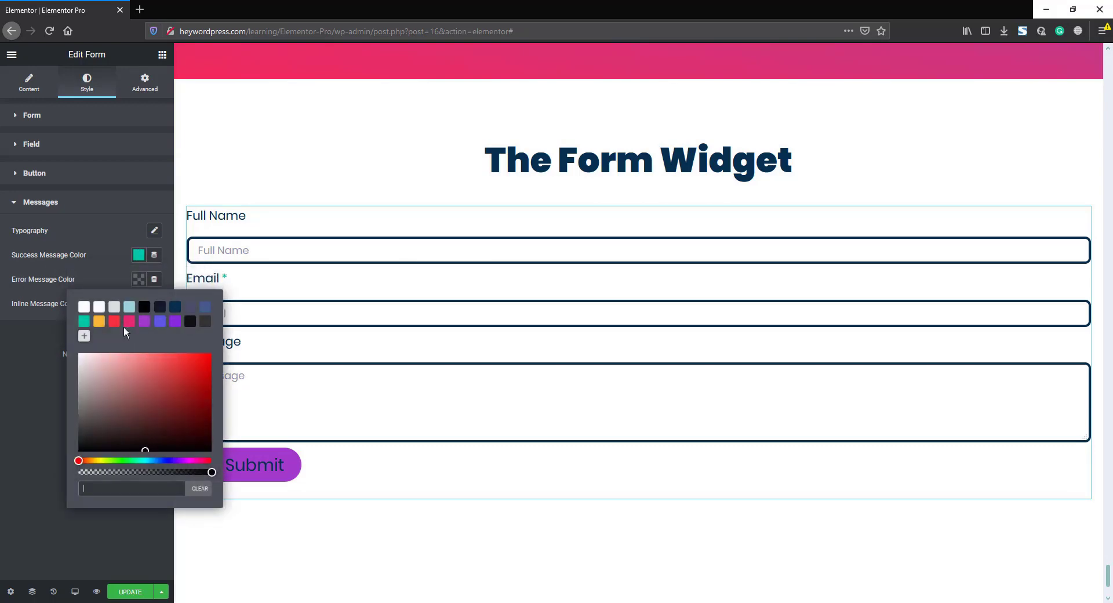
{"action": "left_click", "coordinate": [130, 321]}
{"action": "left_click", "coordinate": [113, 245]}
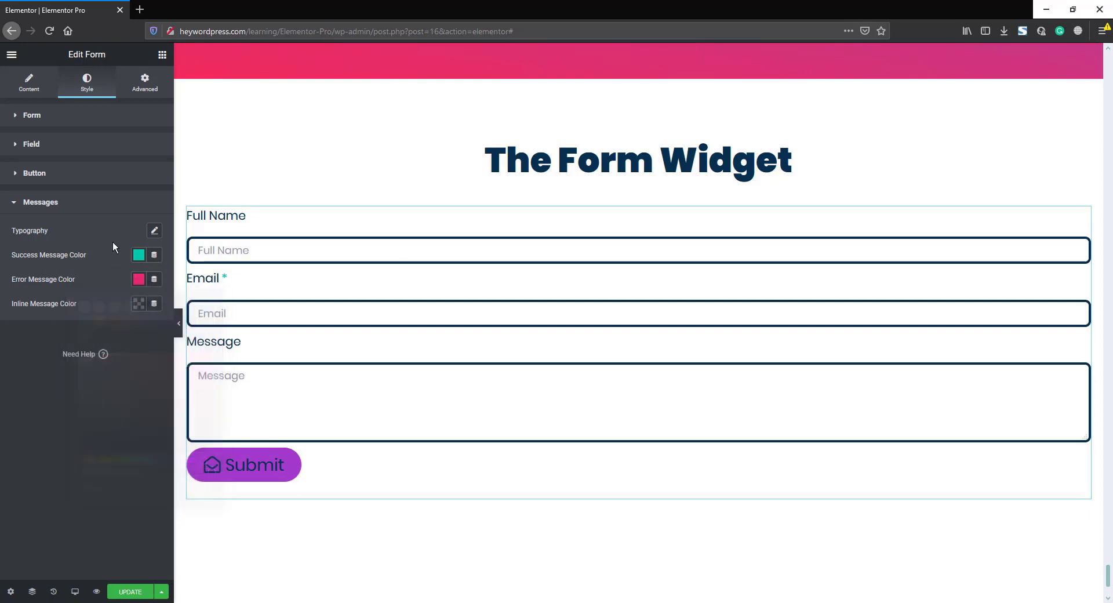
- Give the form widget a Fade In Up entrance animation
{"action": "left_click", "coordinate": [144, 86]}
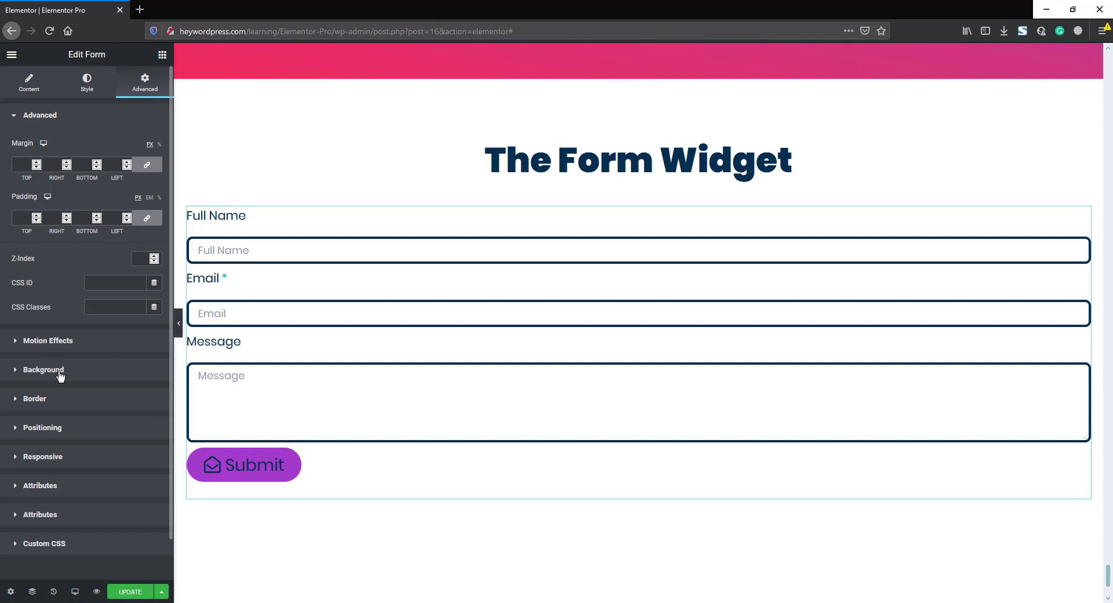
{"action": "left_click", "coordinate": [91, 342]}
{"action": "left_click", "coordinate": [86, 287]}
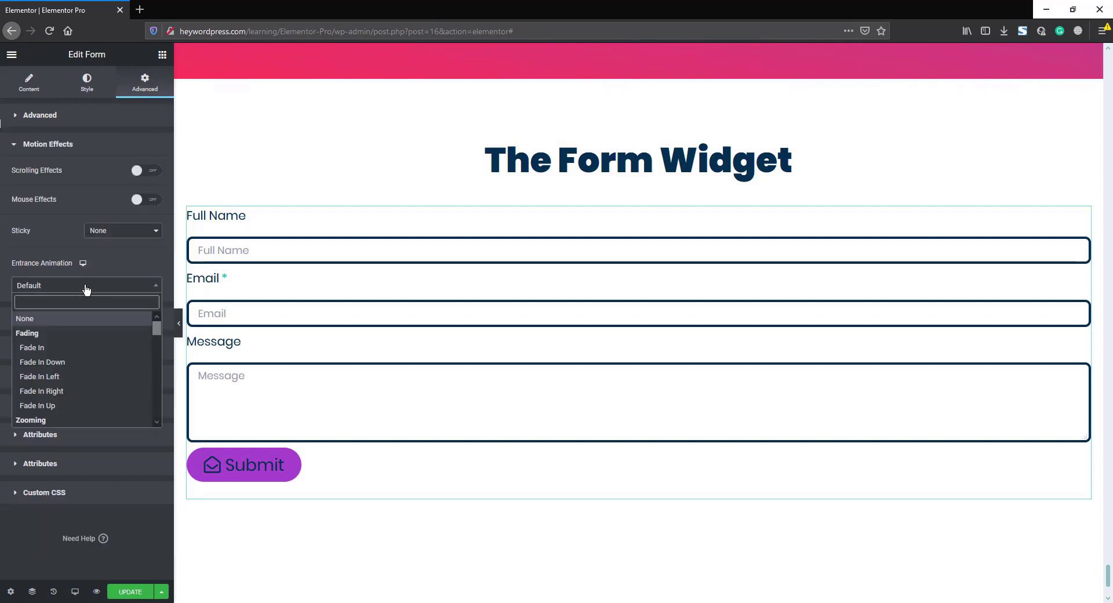
{"action": "left_click", "coordinate": [66, 406]}
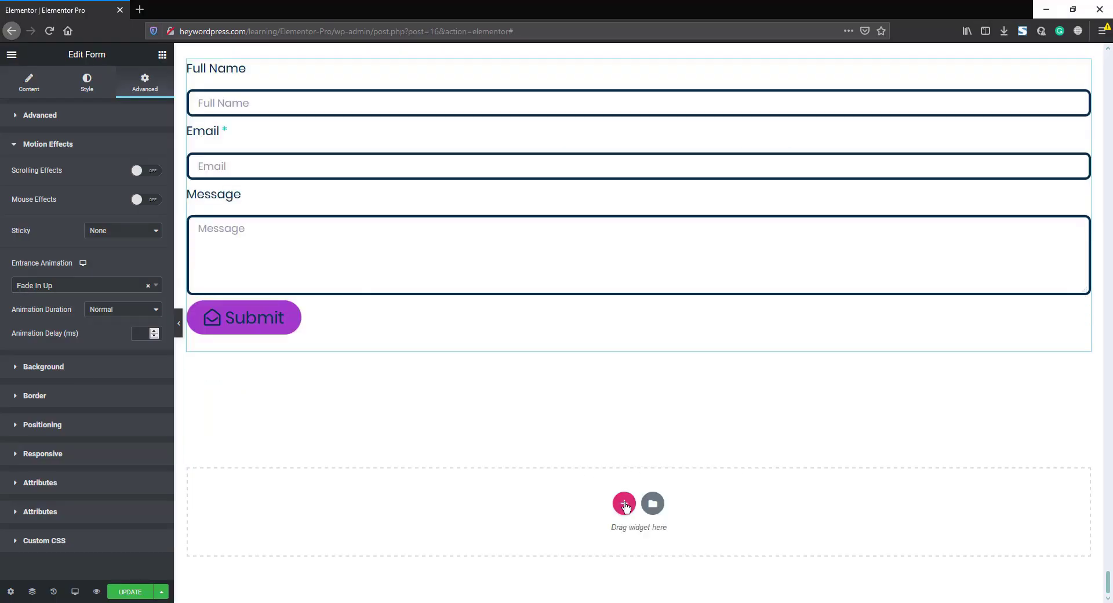
- Add a single-column section below the form and stretch it to the full page width
{"action": "left_click", "coordinate": [624, 504]}
{"action": "left_click", "coordinate": [502, 530]}
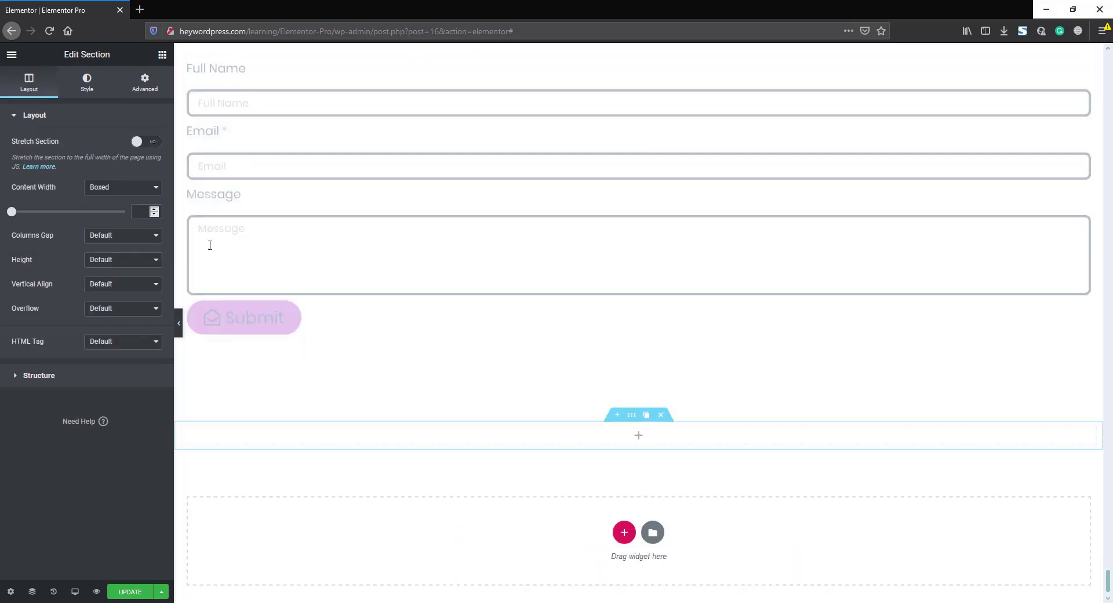
{"action": "left_click", "coordinate": [149, 142]}
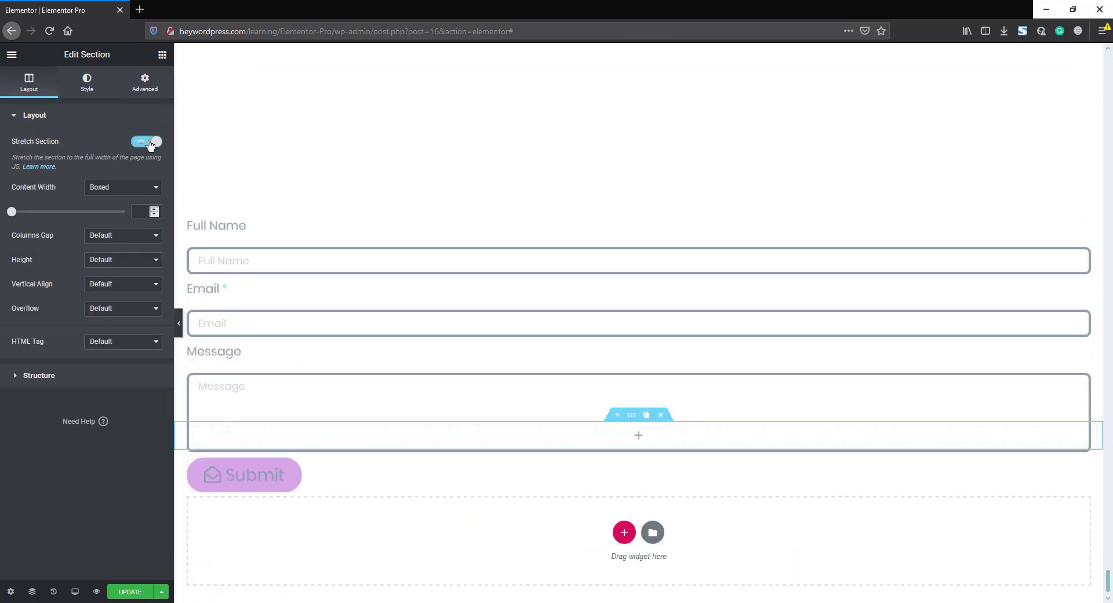
- Unlink the new section's padding and set it to 100 px at the top and bottom
{"action": "left_click", "coordinate": [145, 86]}
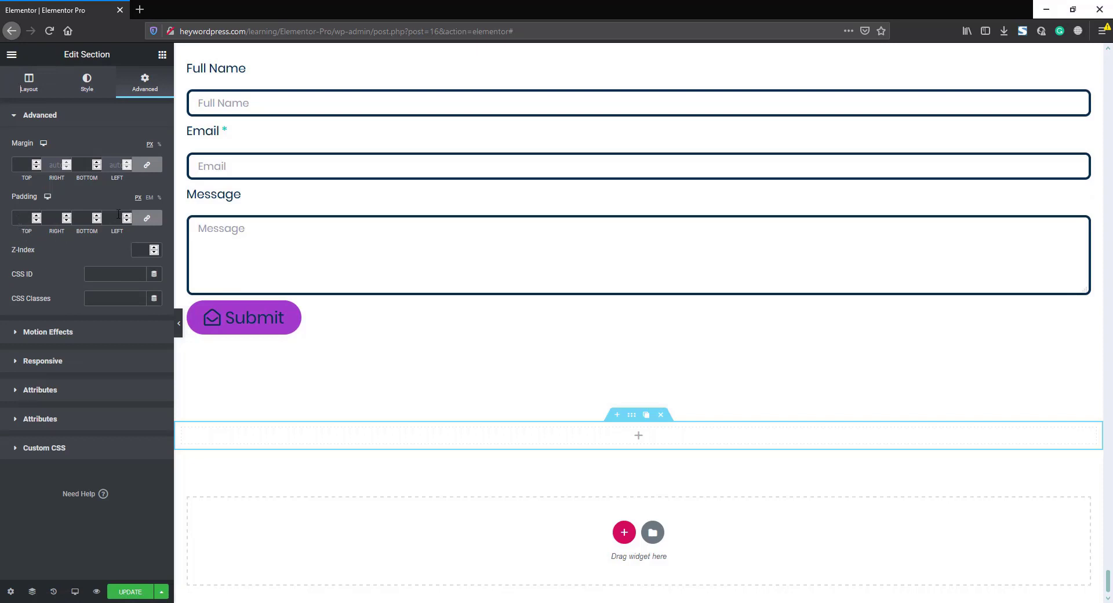
{"action": "left_click", "coordinate": [147, 218]}
{"action": "double_click", "coordinate": [21, 218]}
{"action": "type", "text": "100"}
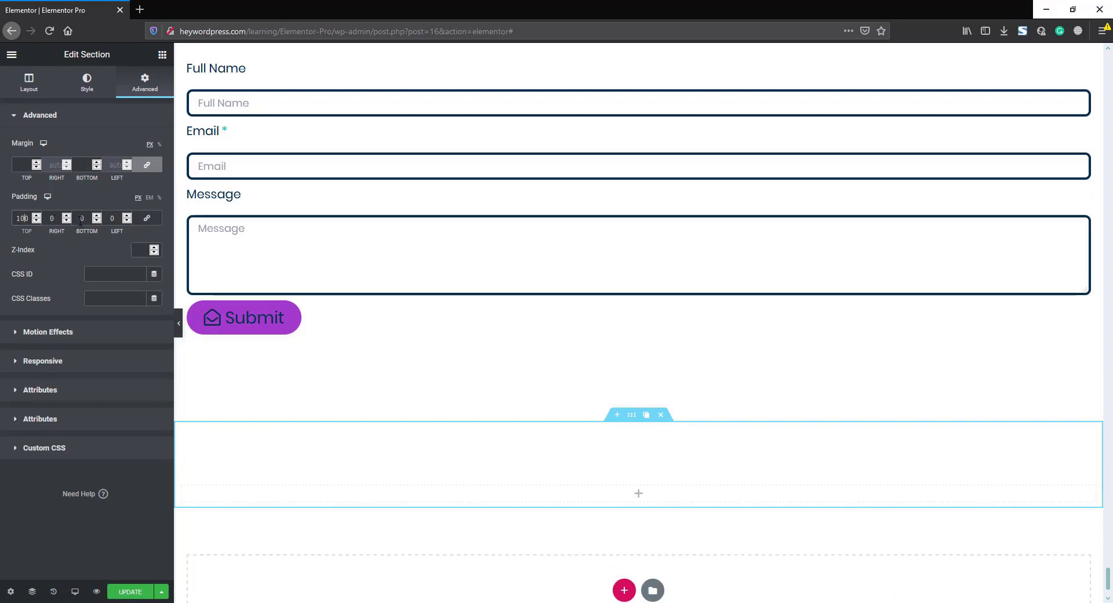
{"action": "double_click", "coordinate": [80, 218]}
{"action": "type", "text": "100"}
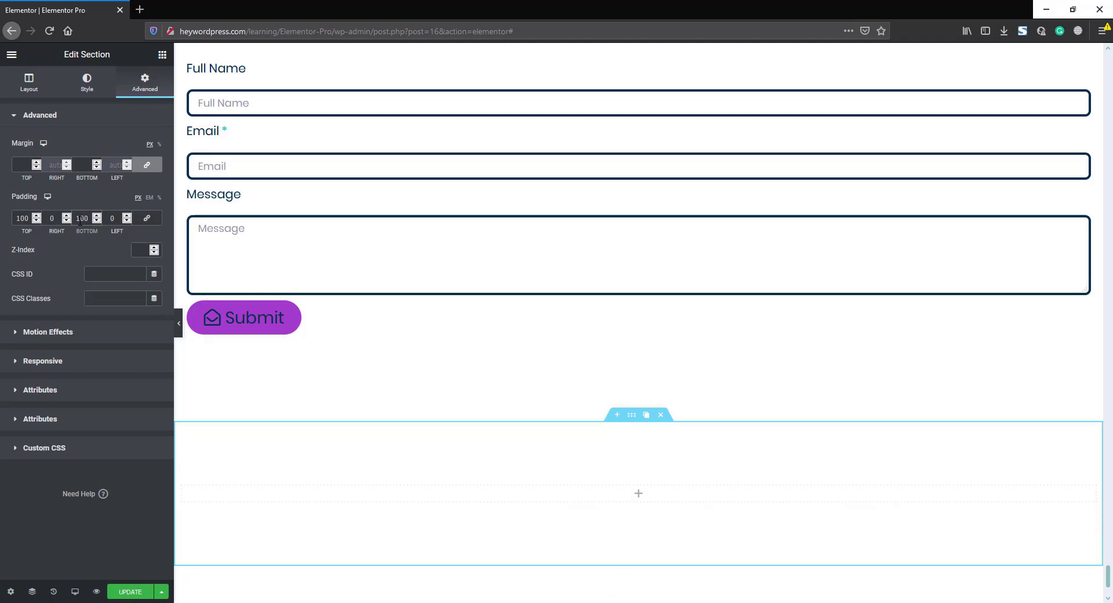
- Give the section a classic background using the aerial turquoise ocean waves image from the media library
{"action": "left_click", "coordinate": [87, 81]}
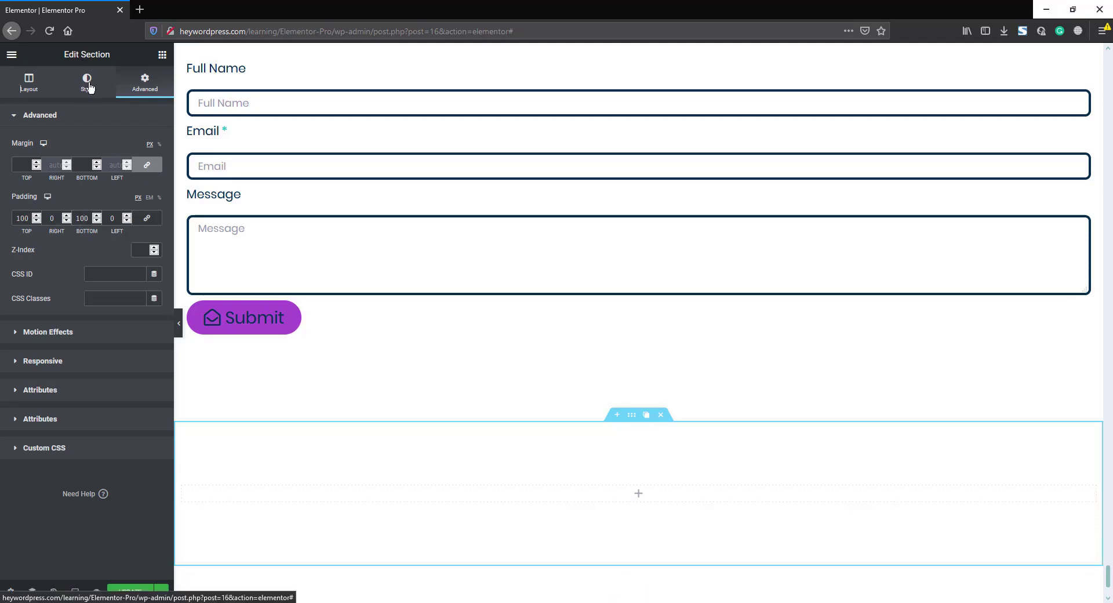
{"action": "left_click", "coordinate": [104, 170]}
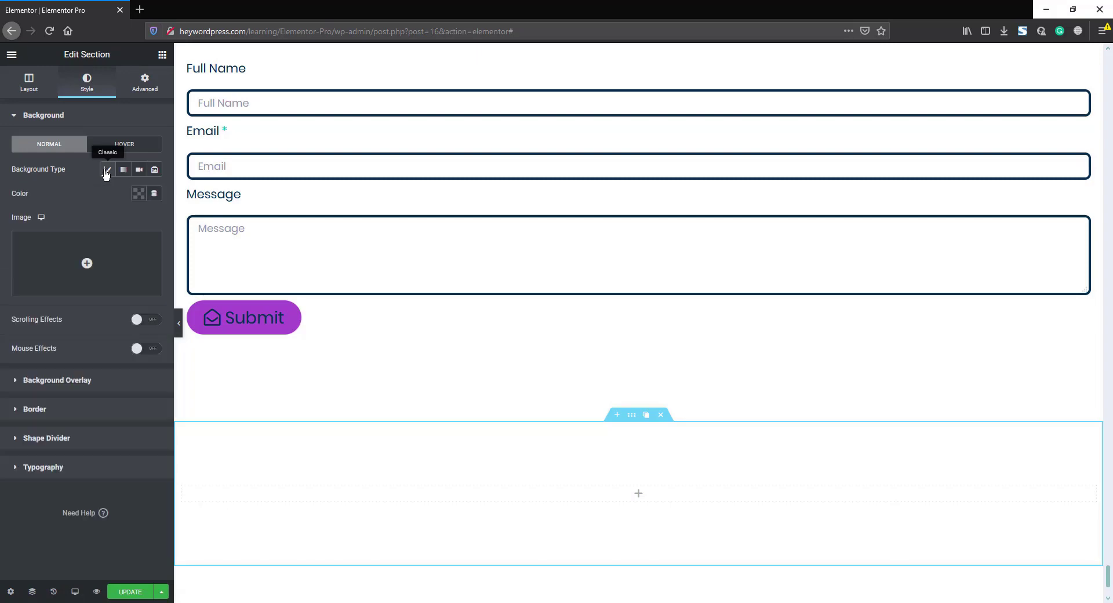
{"action": "left_click", "coordinate": [99, 264]}
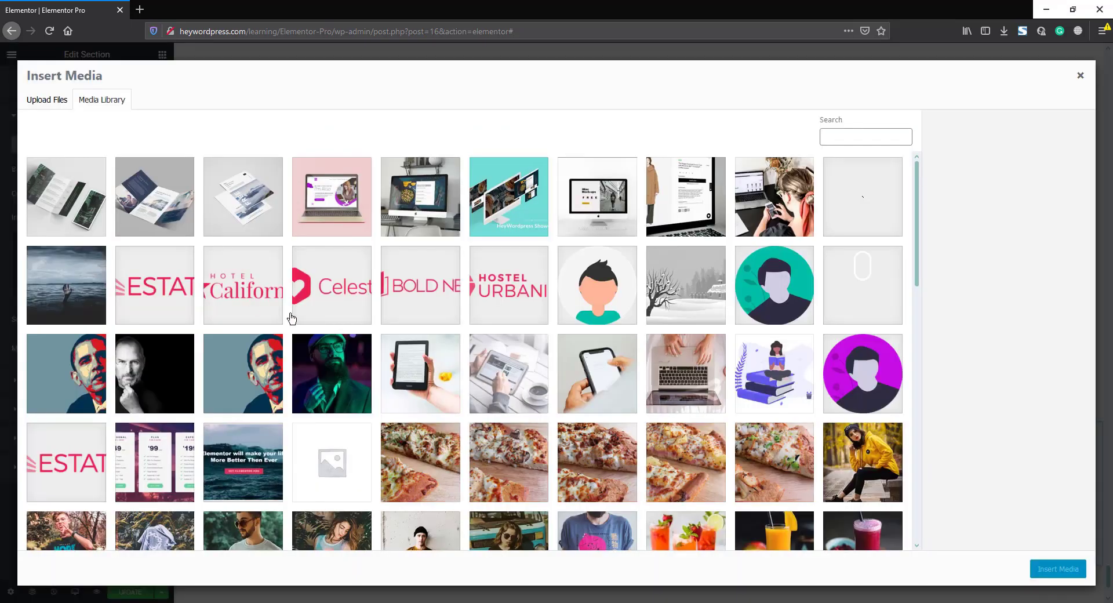
{"action": "scroll", "coordinate": [572, 419], "scroll_direction": "down", "scroll_amount": 15}
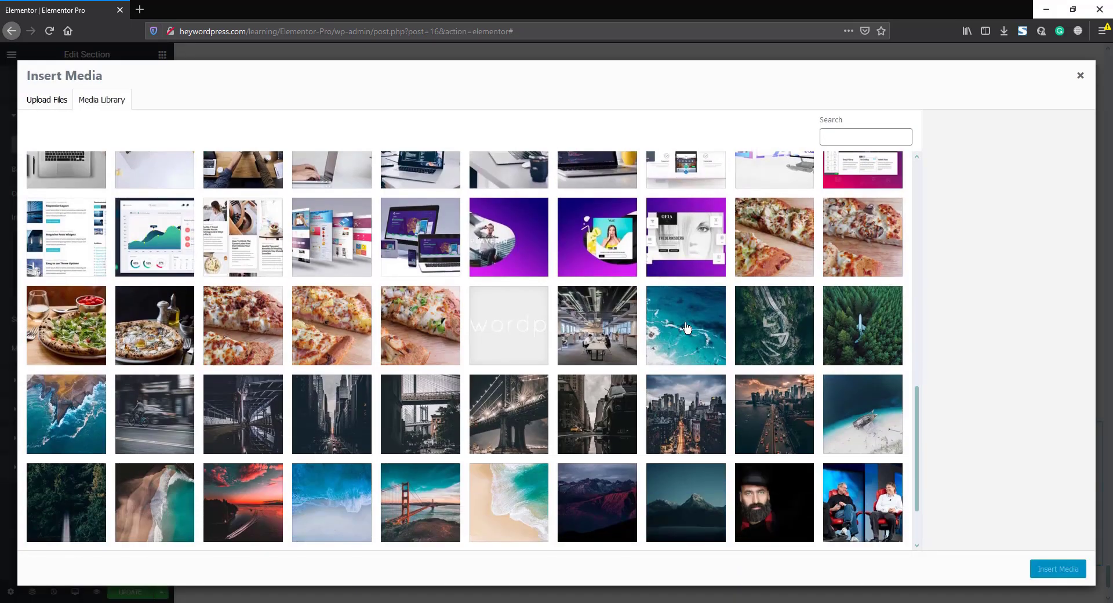
{"action": "left_click", "coordinate": [685, 326]}
{"action": "left_click", "coordinate": [1058, 570]}
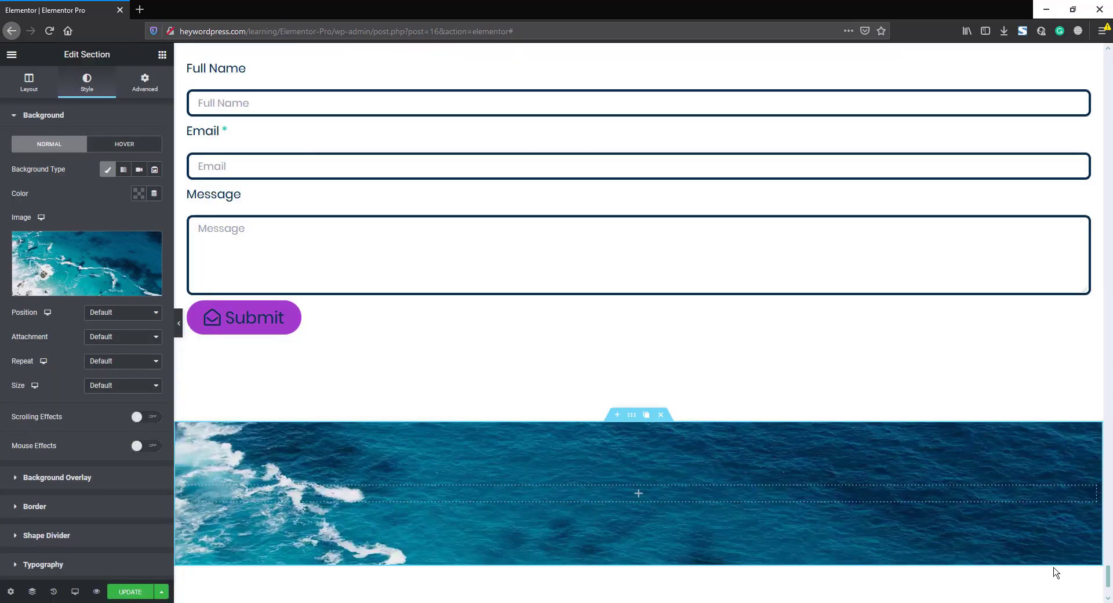
- Set the section's background image position to Center Center, repeat to No-repeat and size to Cover
{"action": "left_click", "coordinate": [111, 313]}
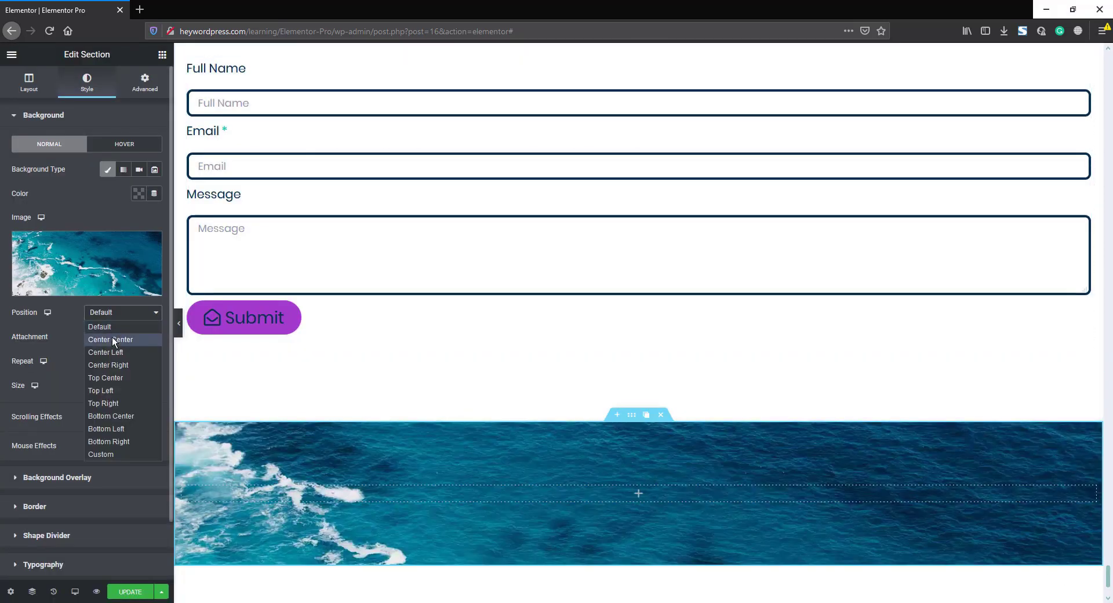
{"action": "left_click", "coordinate": [113, 340]}
{"action": "left_click", "coordinate": [112, 360]}
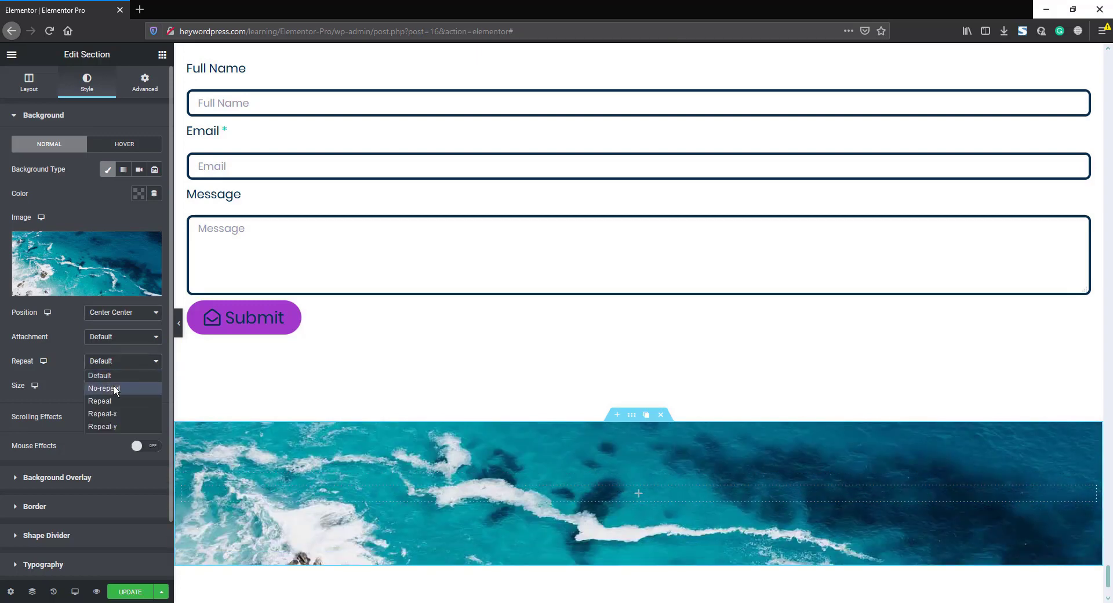
{"action": "left_click", "coordinate": [114, 388]}
{"action": "left_click", "coordinate": [116, 387]}
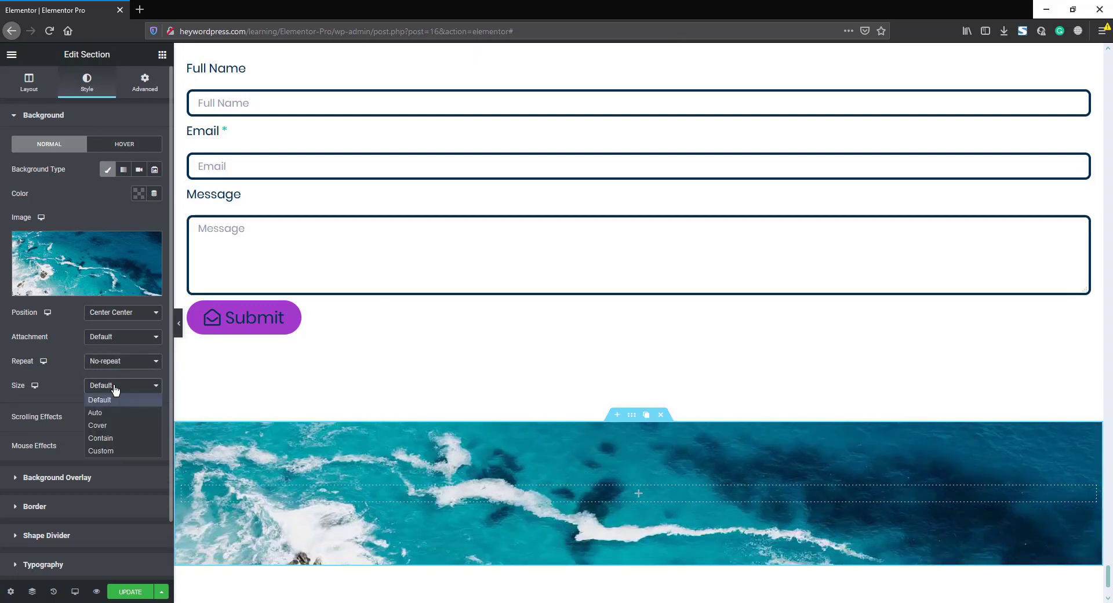
{"action": "left_click", "coordinate": [112, 426]}
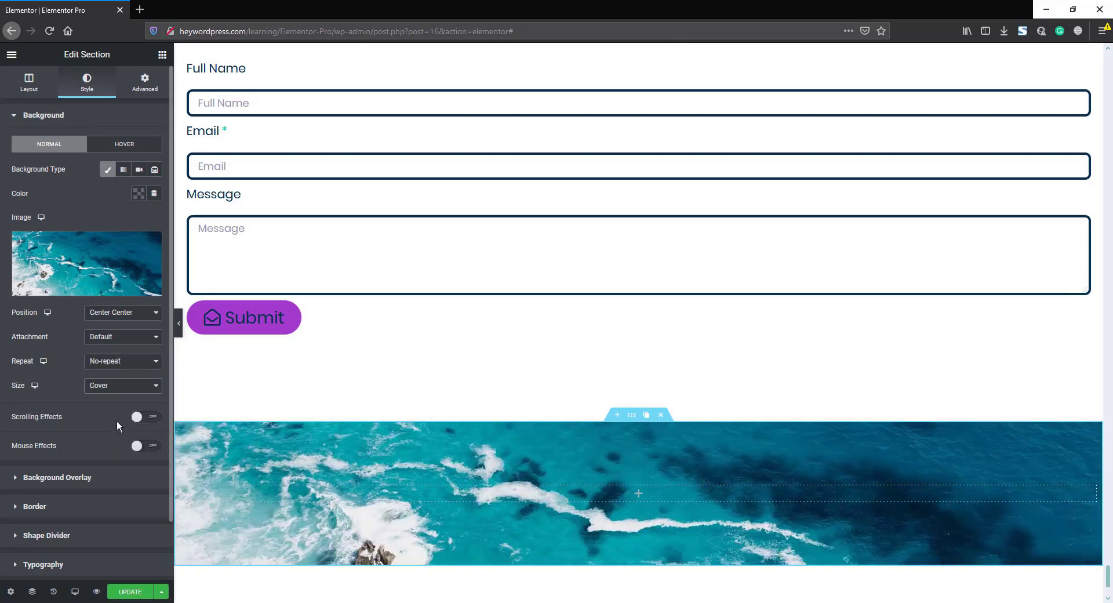
- Add a gradient background overlay to the section with blue-violet as its first color
{"action": "left_click", "coordinate": [100, 478]}
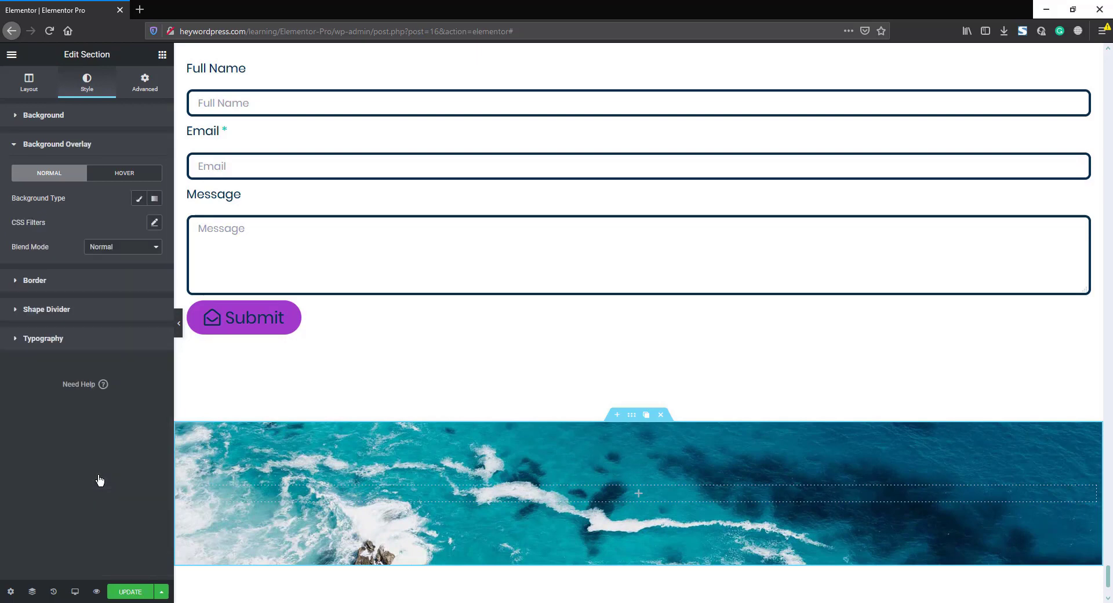
{"action": "left_click", "coordinate": [155, 199]}
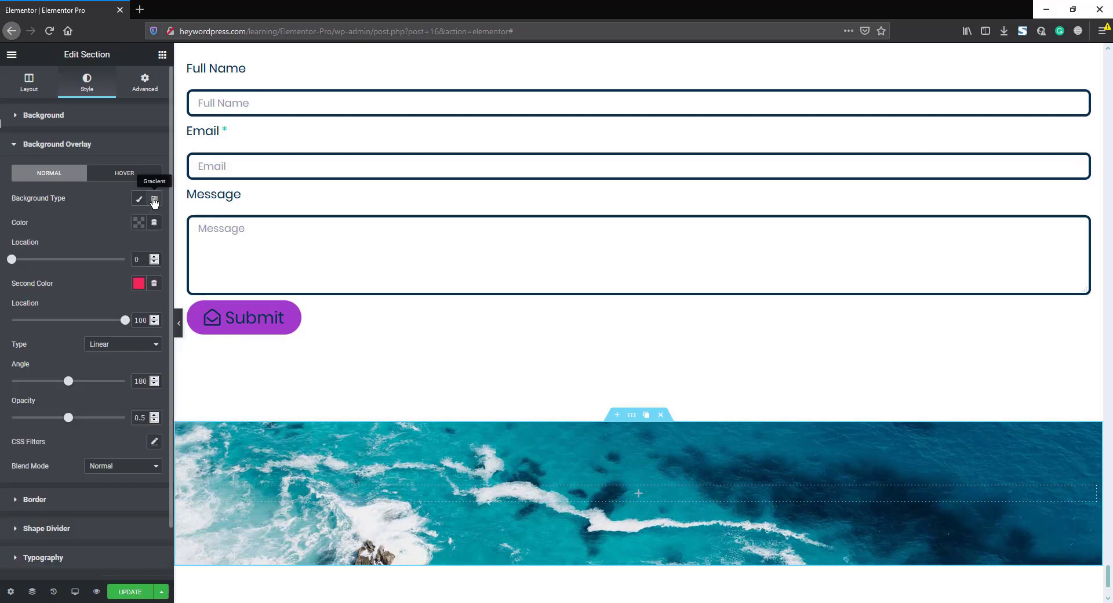
{"action": "left_click", "coordinate": [139, 222]}
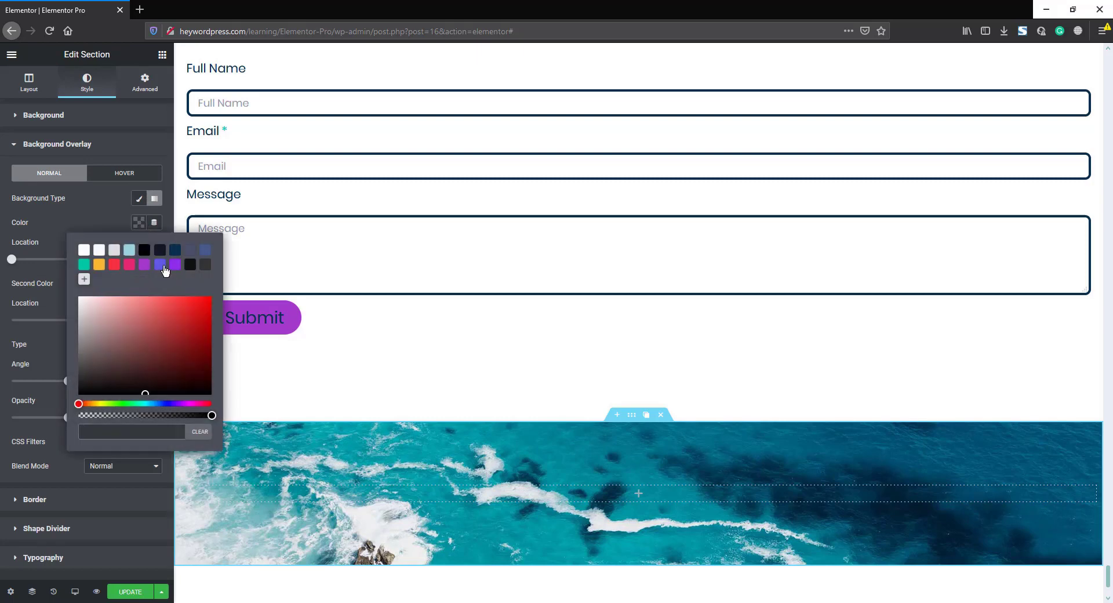
{"action": "left_click", "coordinate": [160, 265]}
{"action": "left_click", "coordinate": [106, 217]}
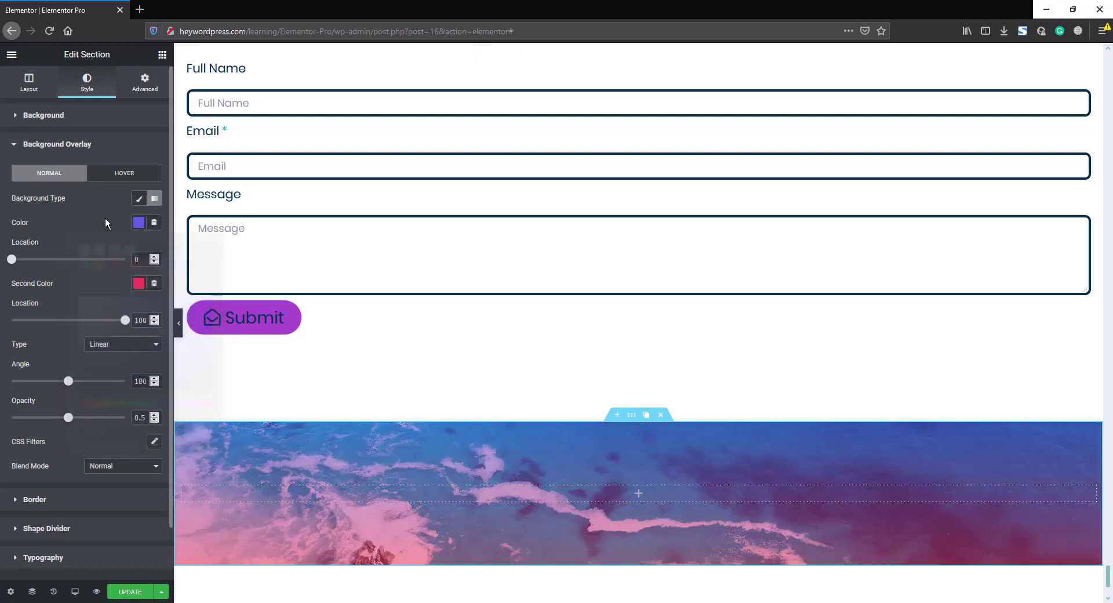
- Set the overlay gradient's angle to 260 and raise the overlay's opacity to about 0.8
{"action": "left_click_drag", "start_coordinate": [69, 386], "coordinate": [97, 388]}
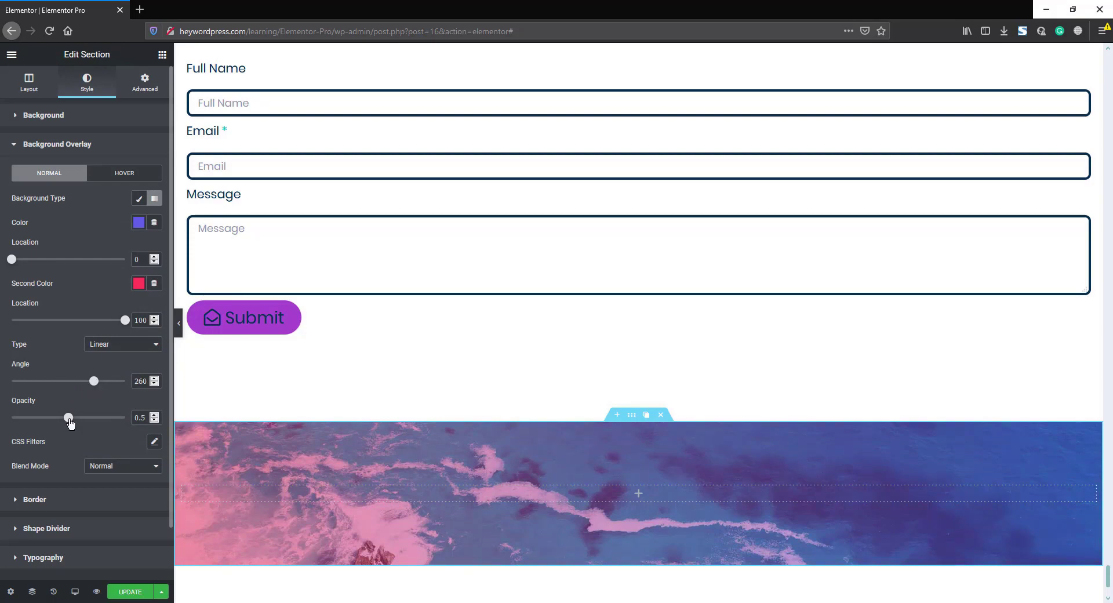
{"action": "left_click_drag", "start_coordinate": [72, 422], "coordinate": [107, 422]}
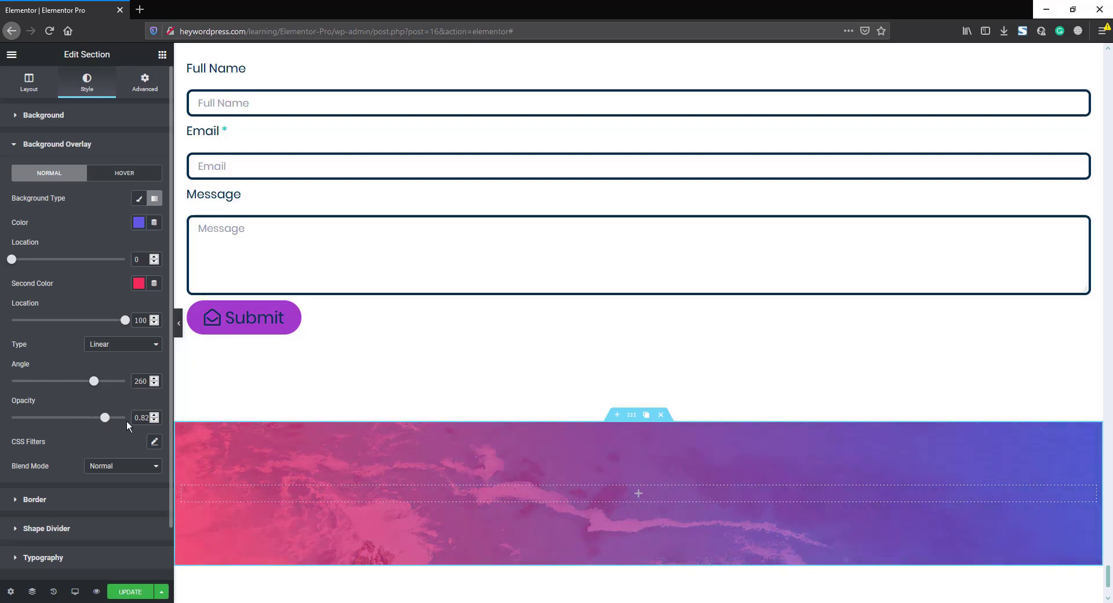
{"action": "left_click", "coordinate": [154, 420]}
{"action": "left_click", "coordinate": [154, 420]}
- Add a Heading widget to the new section with the title "Get in Touch"
{"action": "left_click", "coordinate": [161, 56]}
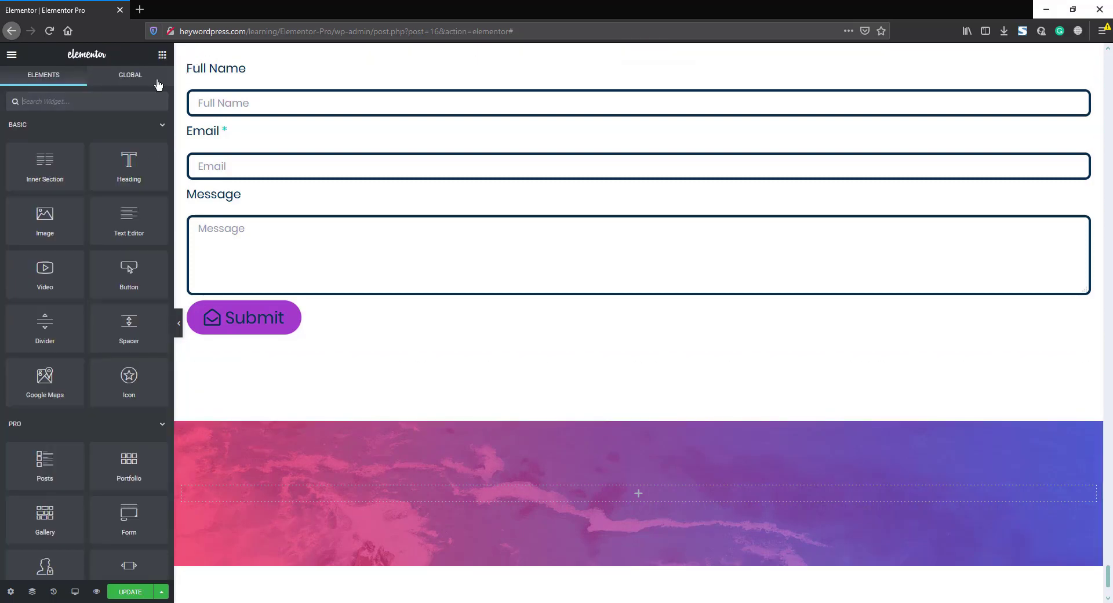
{"action": "left_click_drag", "start_coordinate": [129, 165], "coordinate": [13, 158]}
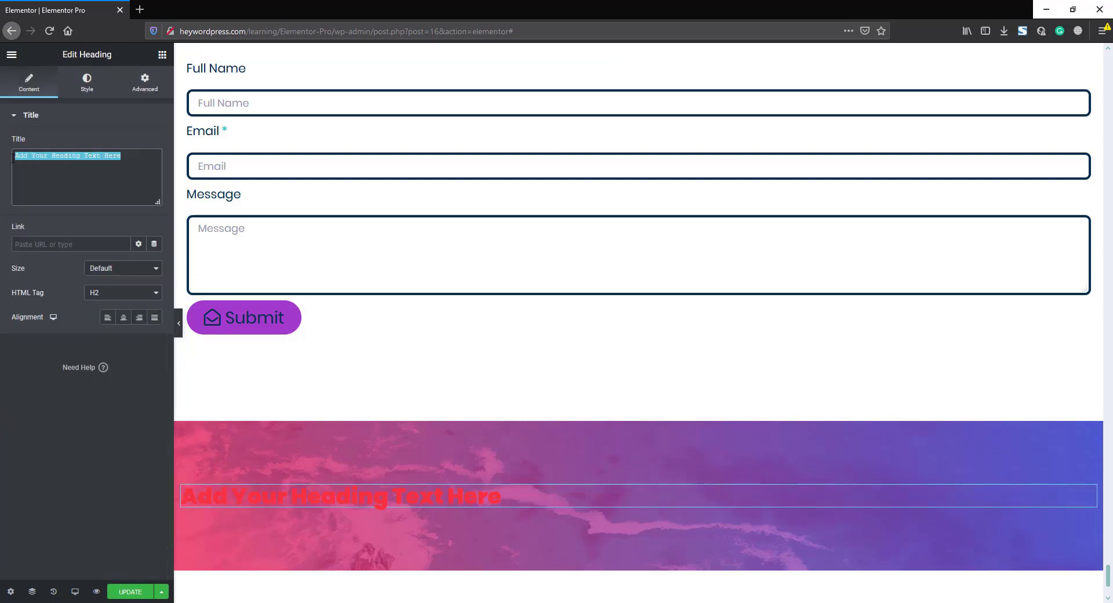
{"action": "type", "text": "Get in Touch"}
- Set the "Get in Touch" heading's text color to white
{"action": "left_click", "coordinate": [87, 83]}
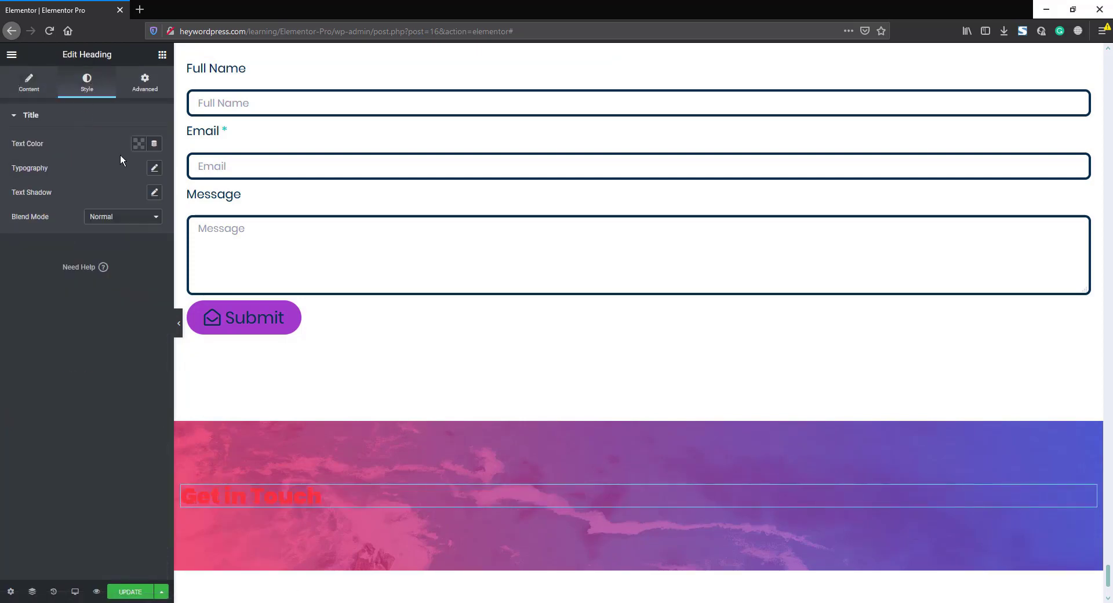
{"action": "left_click", "coordinate": [139, 145]}
{"action": "left_click", "coordinate": [84, 171]}
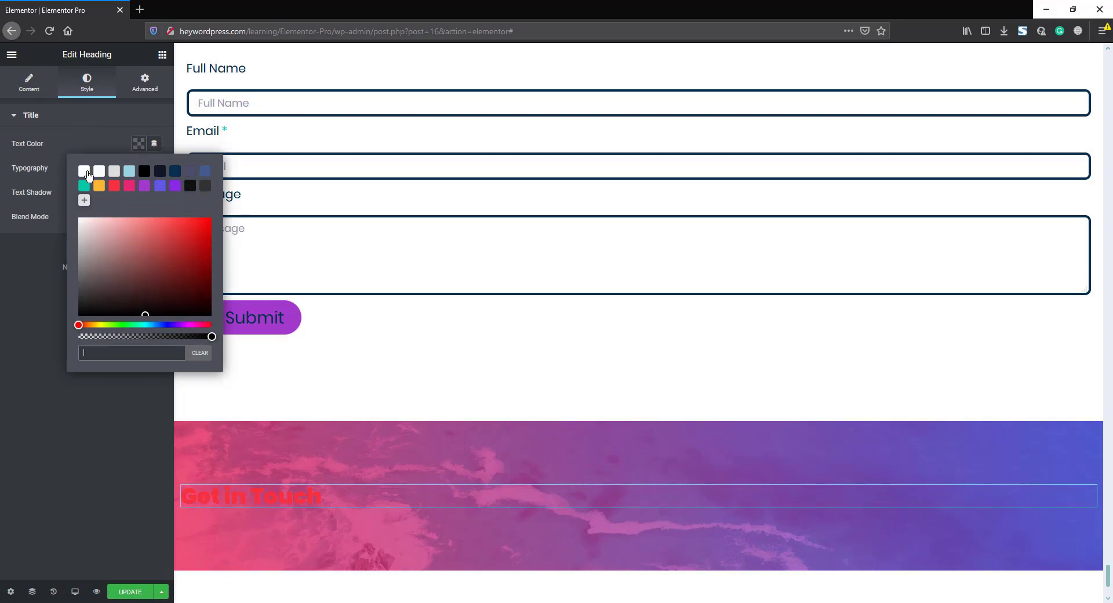
- Set the "Get in Touch" heading's typography to size 60 px and weight 300
{"action": "left_click", "coordinate": [100, 145]}
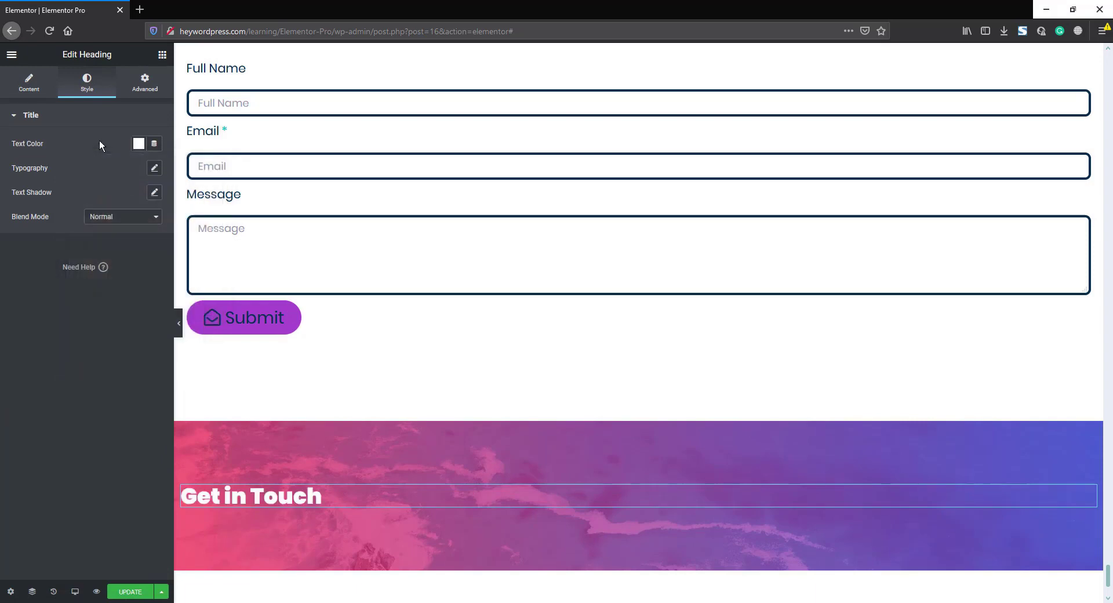
{"action": "left_click", "coordinate": [153, 169]}
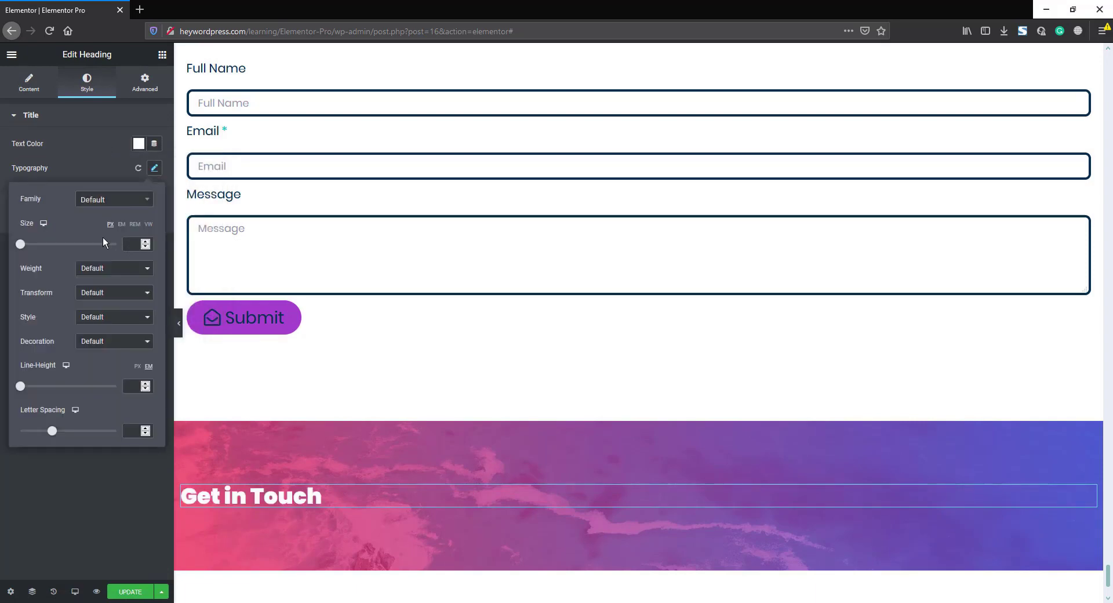
{"action": "left_click", "coordinate": [133, 243]}
{"action": "type", "text": "60"}
{"action": "left_click", "coordinate": [103, 269]}
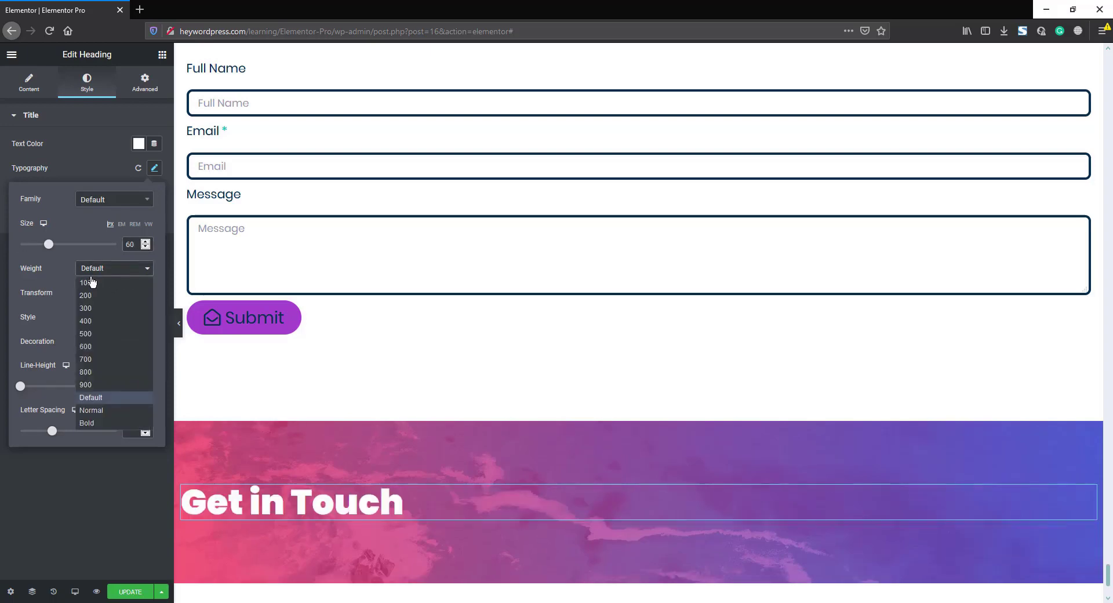
{"action": "left_click", "coordinate": [95, 307]}
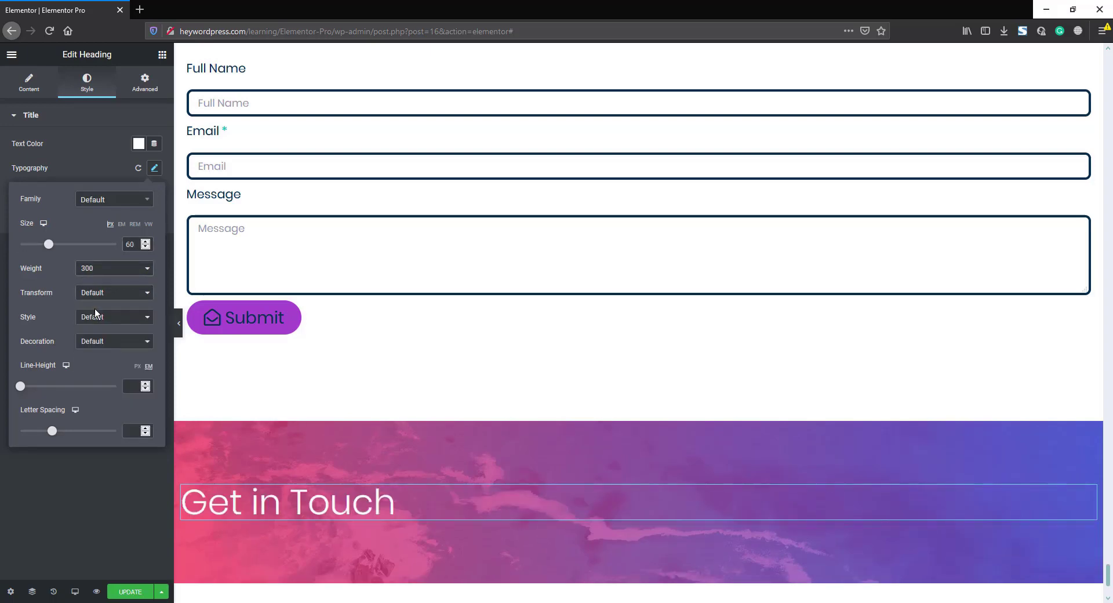
- Center-align the "Get in Touch" heading
{"action": "left_click", "coordinate": [54, 107]}
{"action": "left_click", "coordinate": [30, 87]}
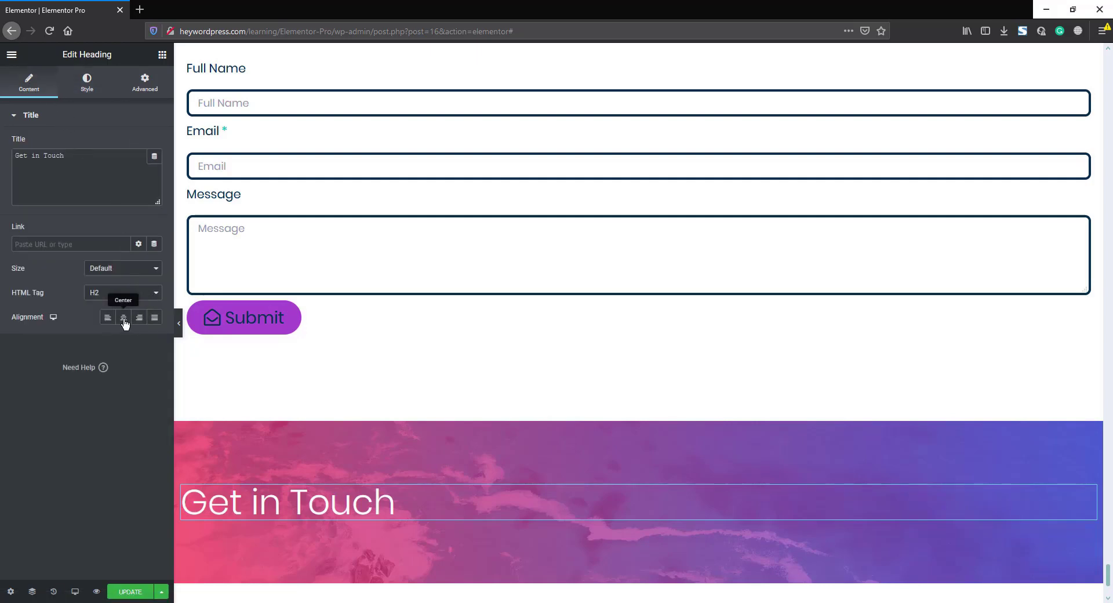
{"action": "left_click", "coordinate": [124, 319]}
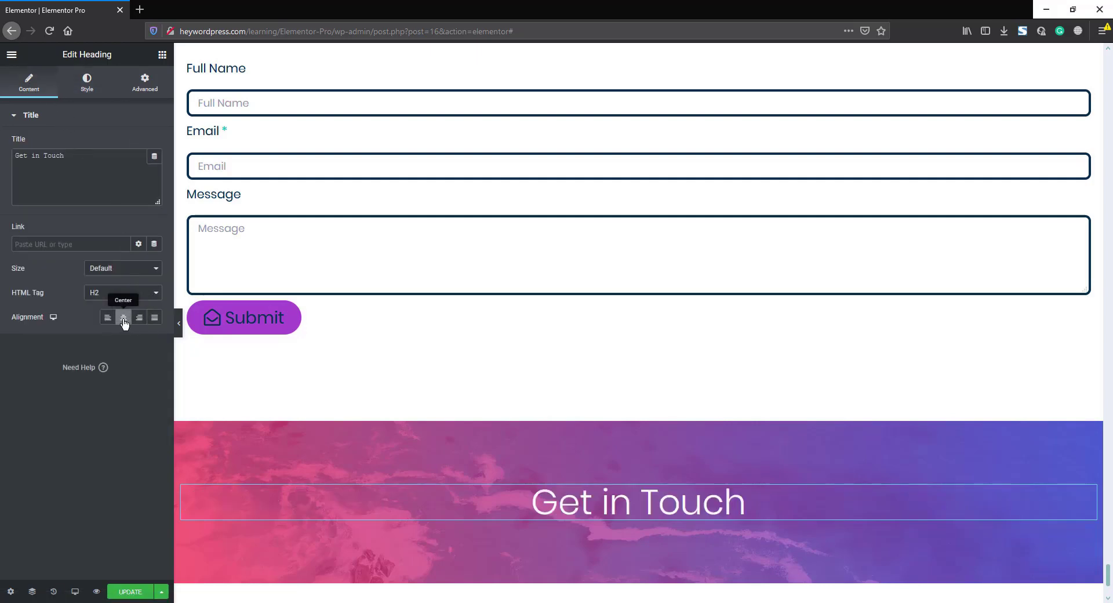
- Add a Form widget directly below the "Get in Touch" heading
{"action": "left_click", "coordinate": [162, 57]}
{"action": "scroll", "coordinate": [133, 404], "scroll_direction": "down", "scroll_amount": 5}
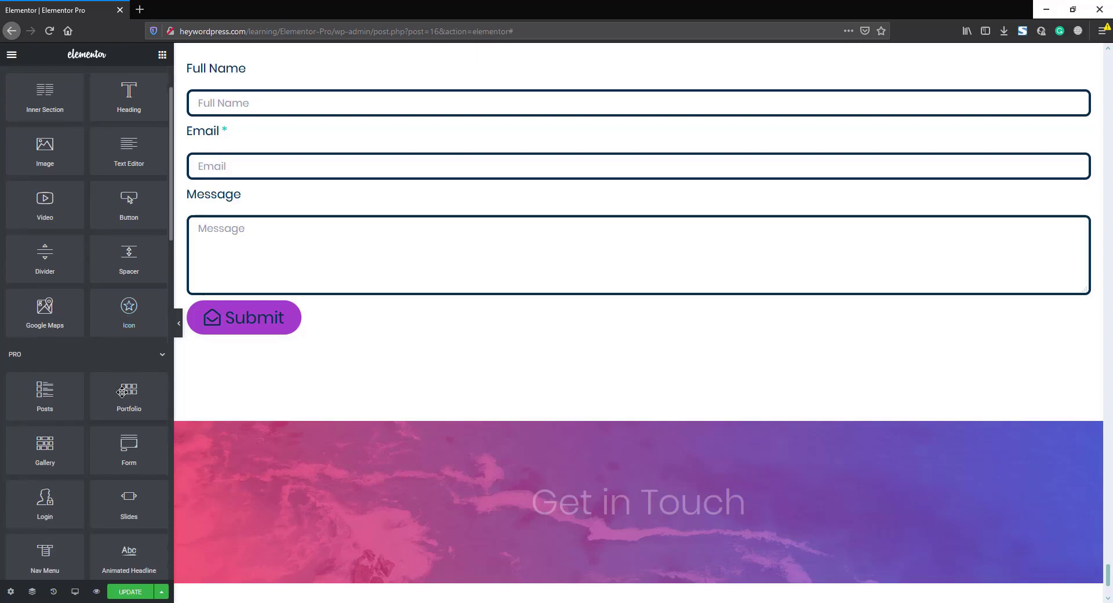
{"action": "left_click_drag", "start_coordinate": [132, 404], "coordinate": [632, 527]}
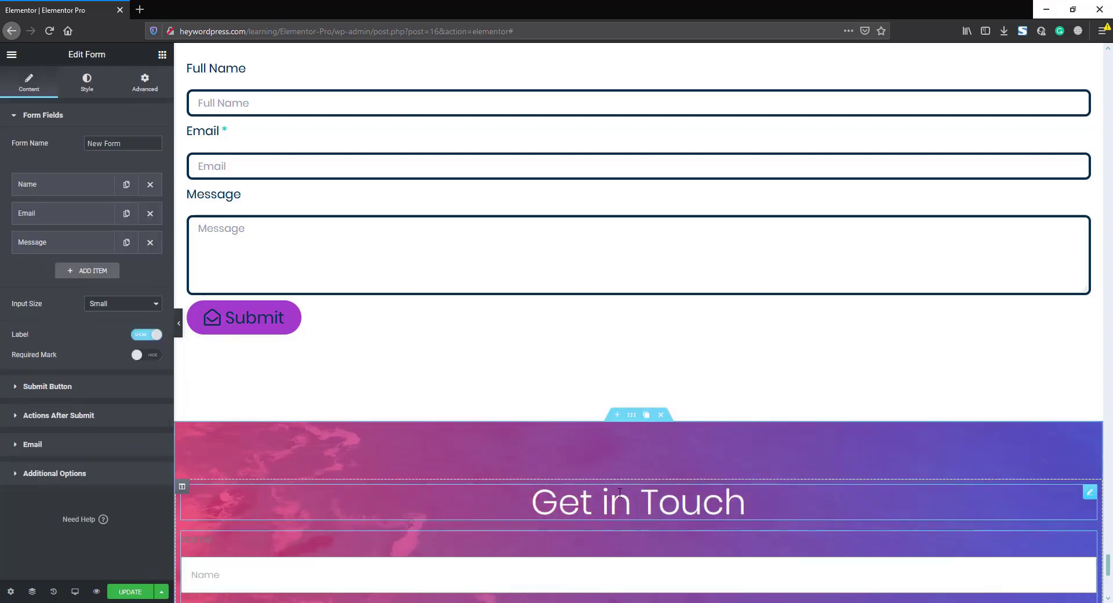
{"action": "scroll", "coordinate": [615, 455], "scroll_direction": "down", "scroll_amount": 6}
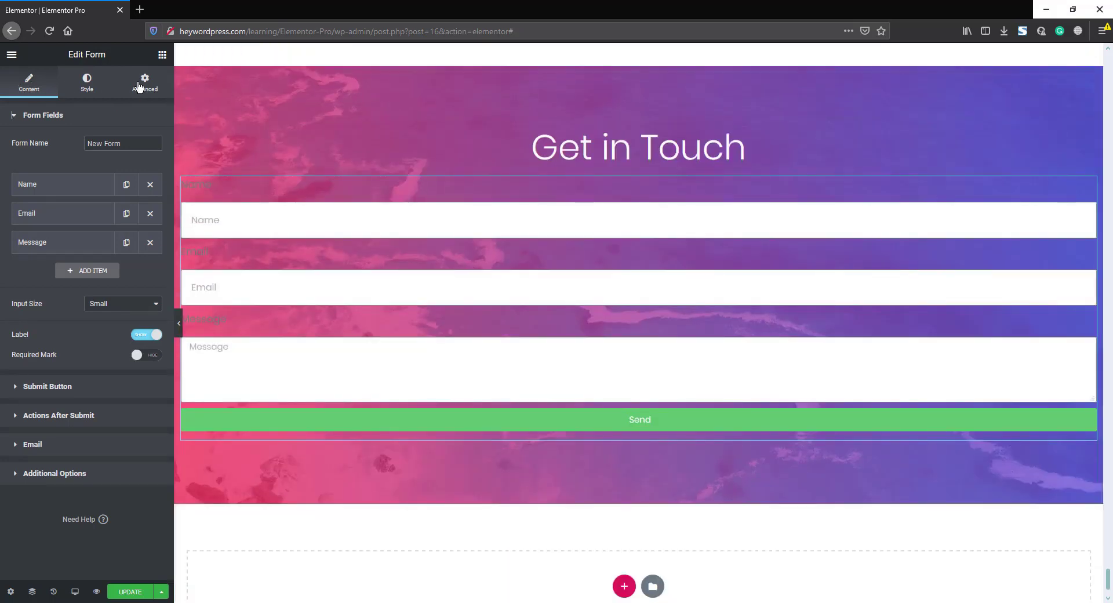
- Unlink the new form's margins, set the right and left margins to 20%, and apply 50 px padding on all sides
{"action": "left_click", "coordinate": [145, 87]}
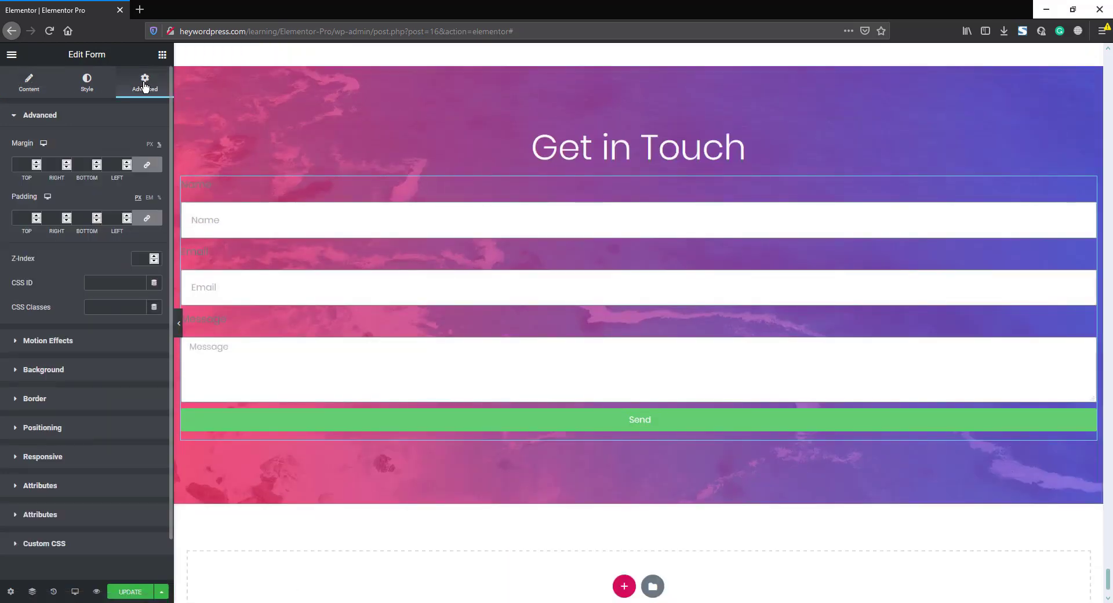
{"action": "left_click", "coordinate": [147, 165]}
{"action": "left_click_drag", "start_coordinate": [54, 165], "coordinate": [47, 164]}
{"action": "type", "text": "20"}
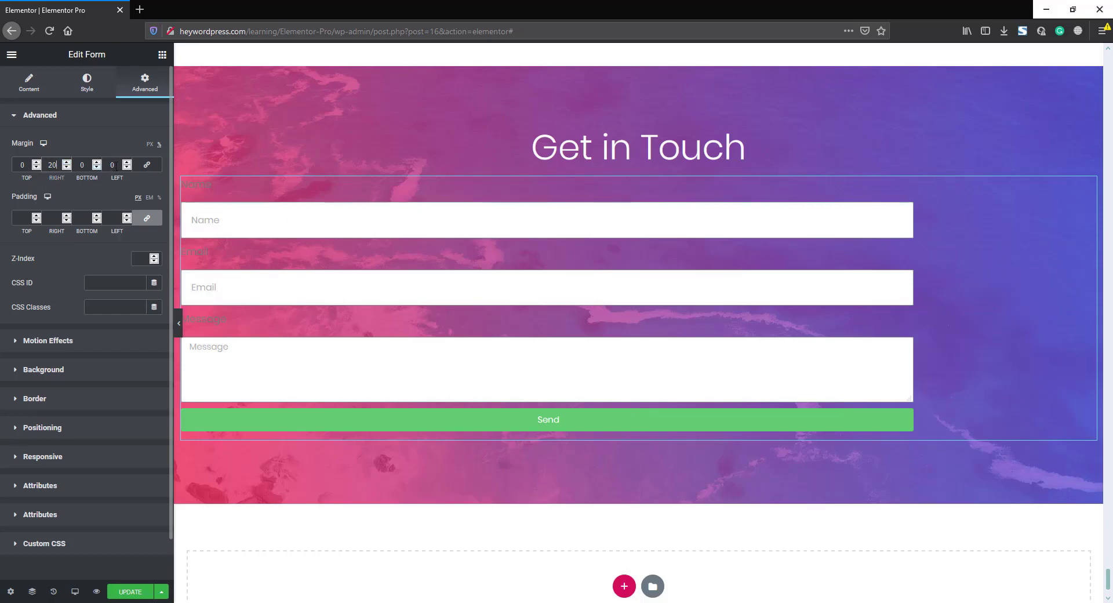
{"action": "left_click_drag", "start_coordinate": [116, 166], "coordinate": [108, 164]}
{"action": "type", "text": "20"}
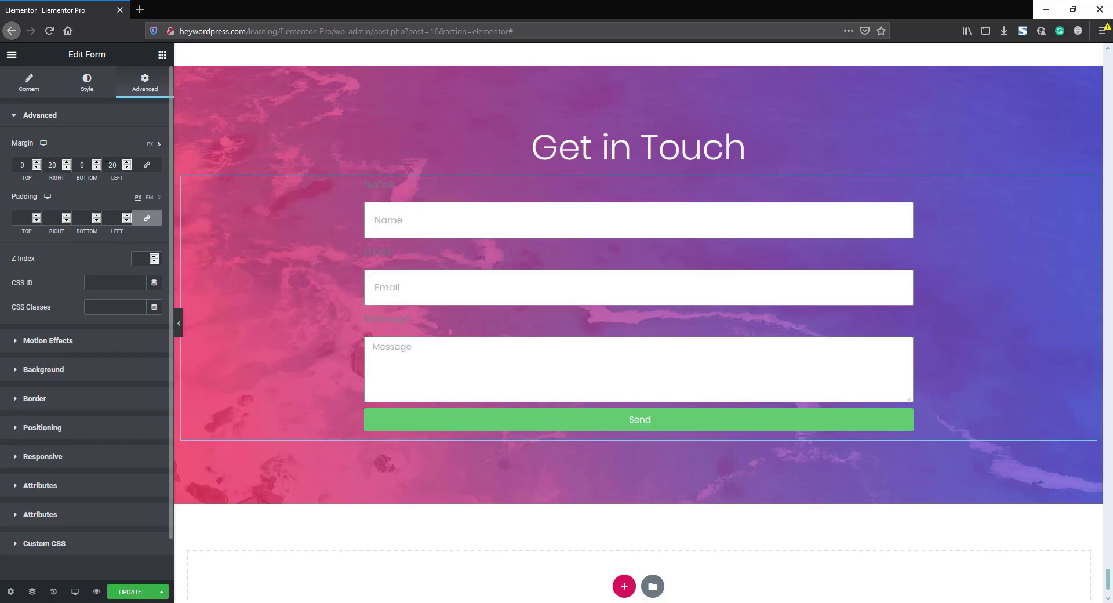
{"action": "left_click", "coordinate": [21, 216]}
{"action": "type", "text": "50"}
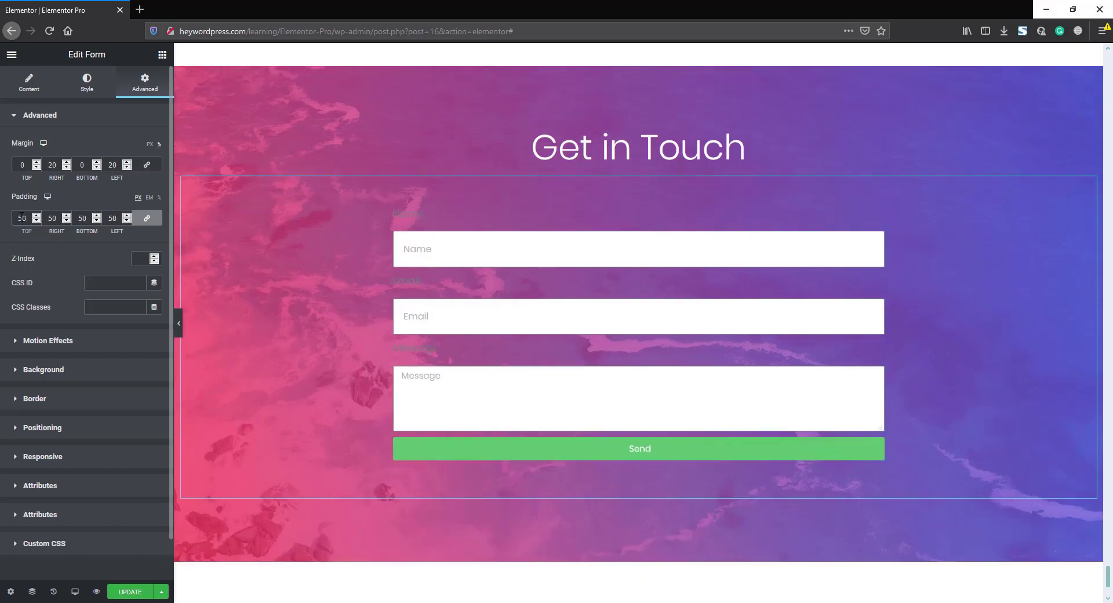
- Give the new form a classic background in white
{"action": "left_click", "coordinate": [61, 371]}
{"action": "left_click", "coordinate": [139, 229]}
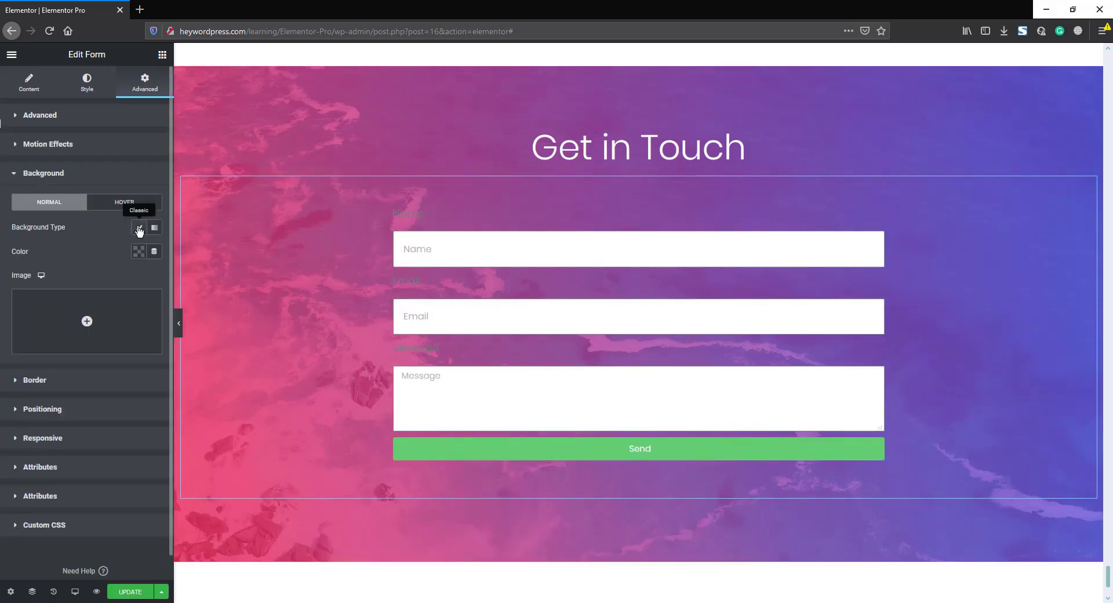
{"action": "left_click", "coordinate": [139, 252]}
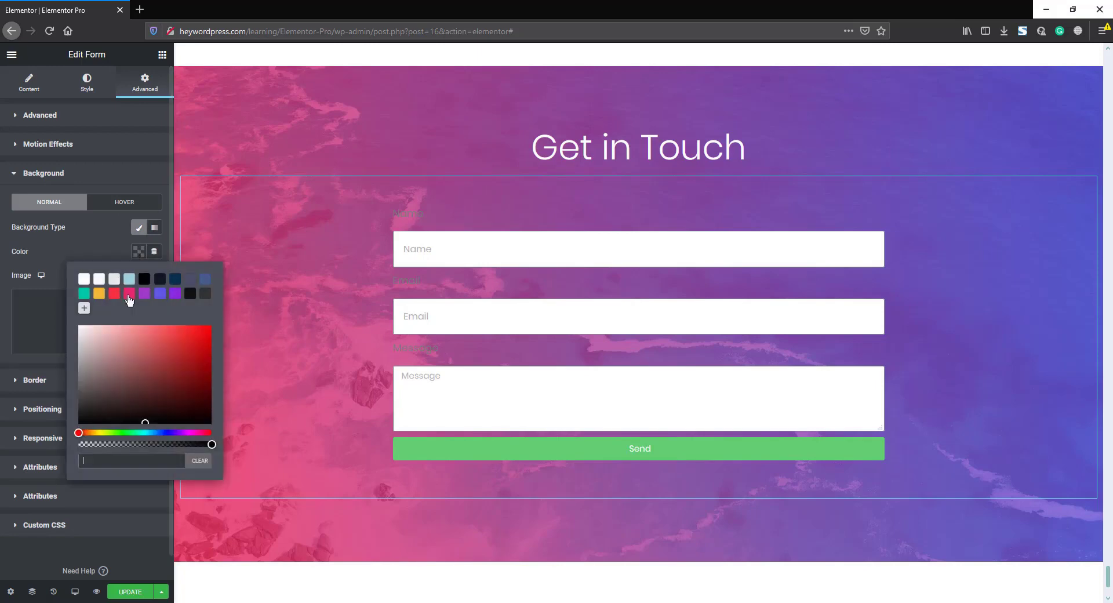
{"action": "left_click", "coordinate": [83, 280]}
{"action": "left_click", "coordinate": [99, 242]}
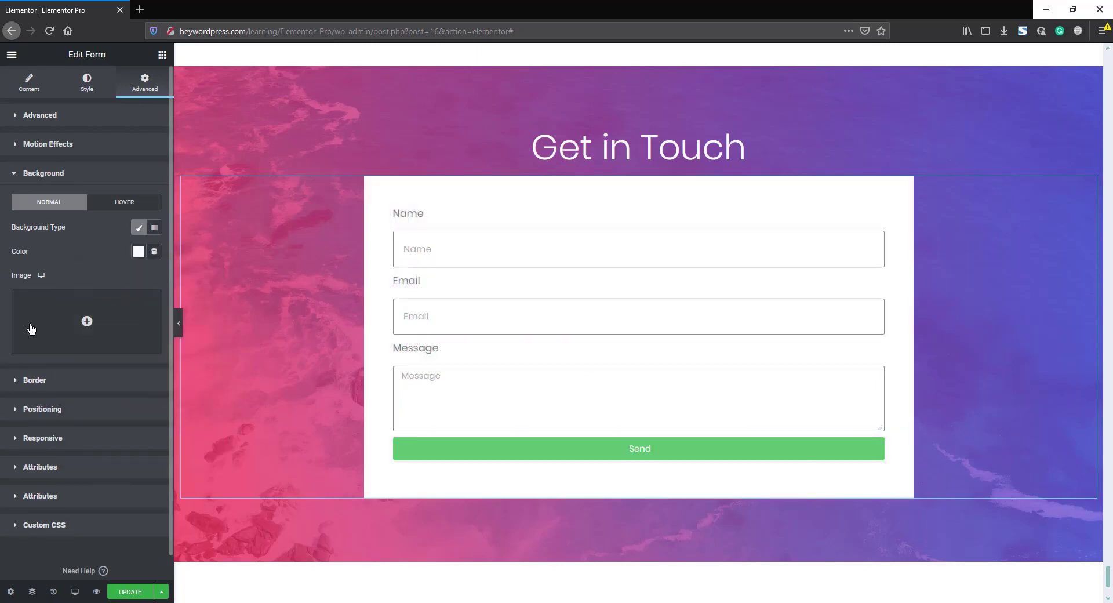
- Set the form container's border radius to 5 px and add a box shadow colored rgba(0, 0, 0, 0.3)
{"action": "left_click", "coordinate": [68, 383]}
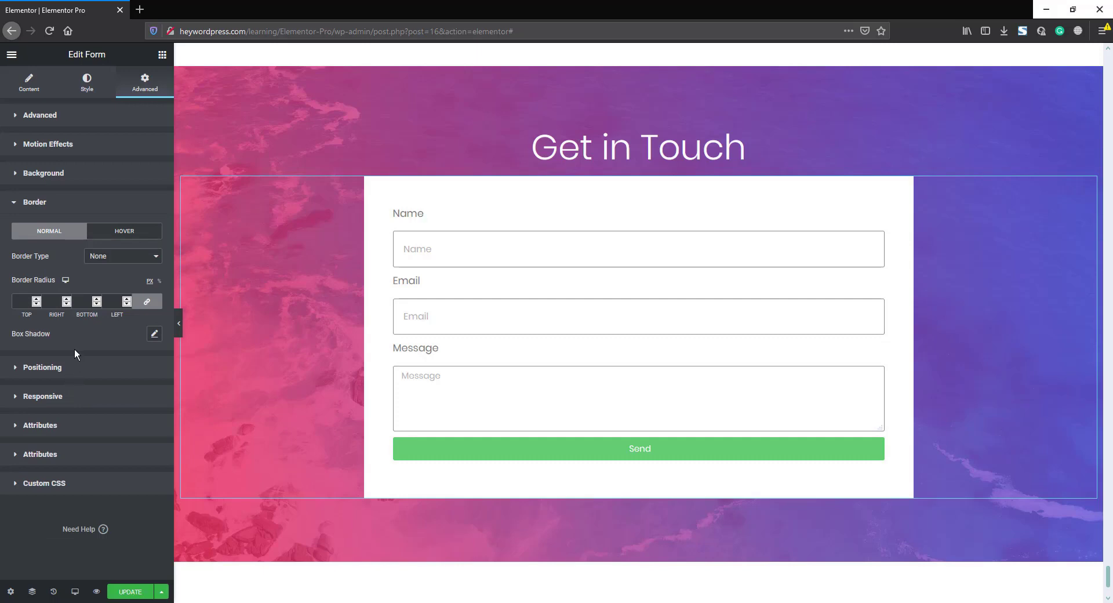
{"action": "left_click", "coordinate": [21, 301]}
{"action": "left_click", "coordinate": [155, 335]}
{"action": "left_click", "coordinate": [146, 365]}
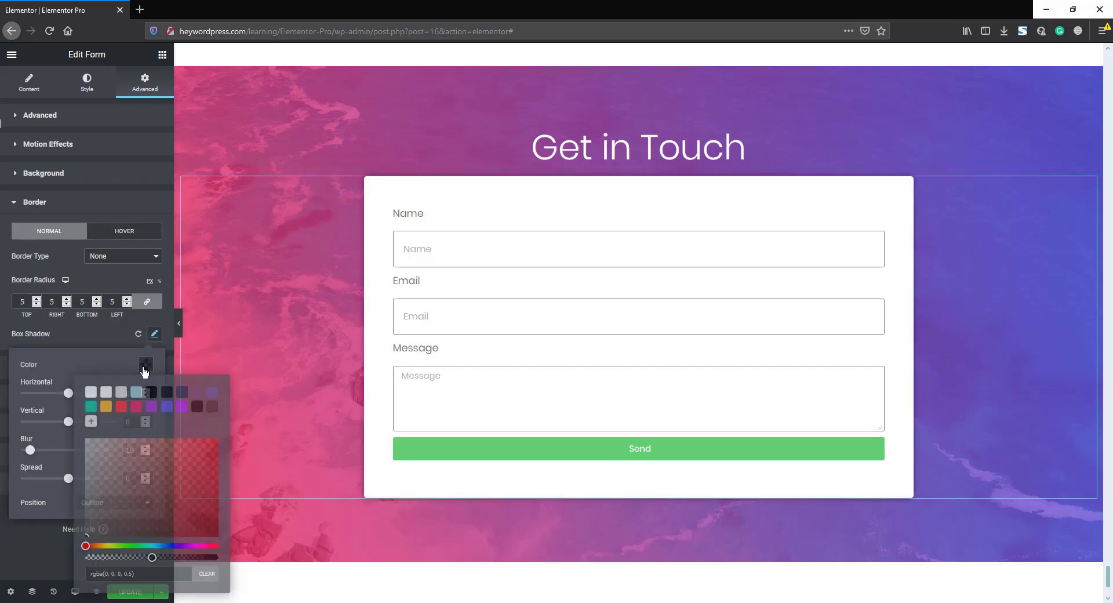
{"action": "left_click", "coordinate": [132, 574]}
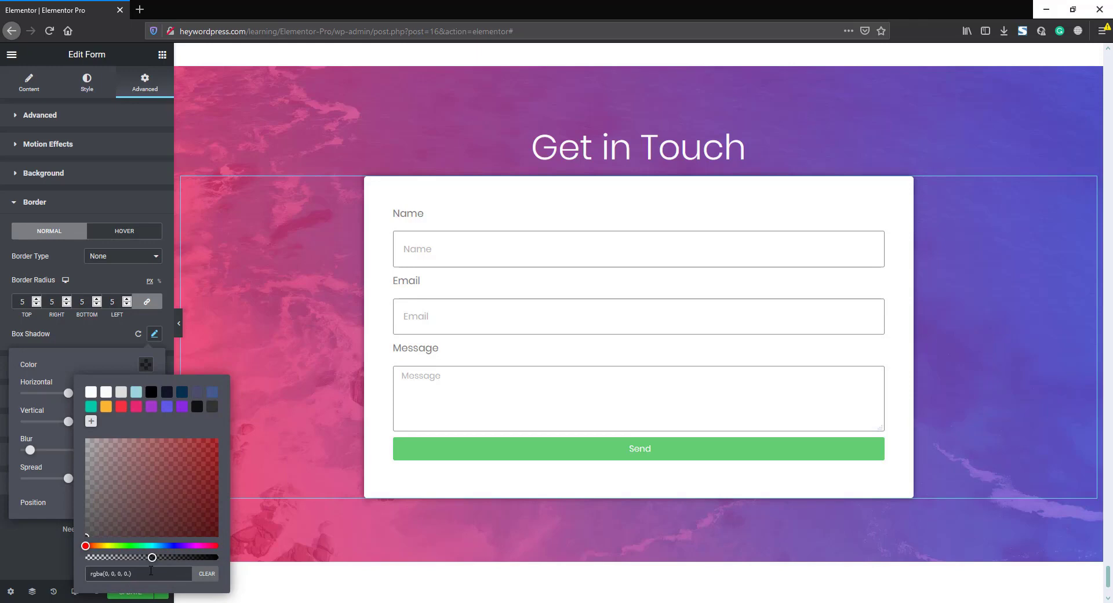
{"action": "type", "text": "3"}
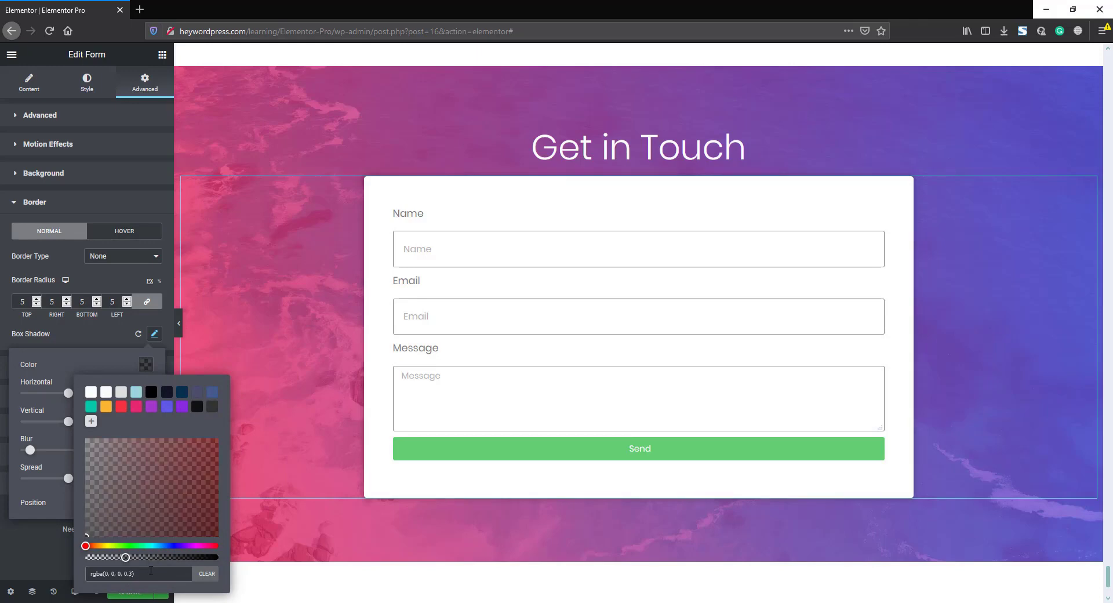
{"action": "left_click", "coordinate": [117, 331]}
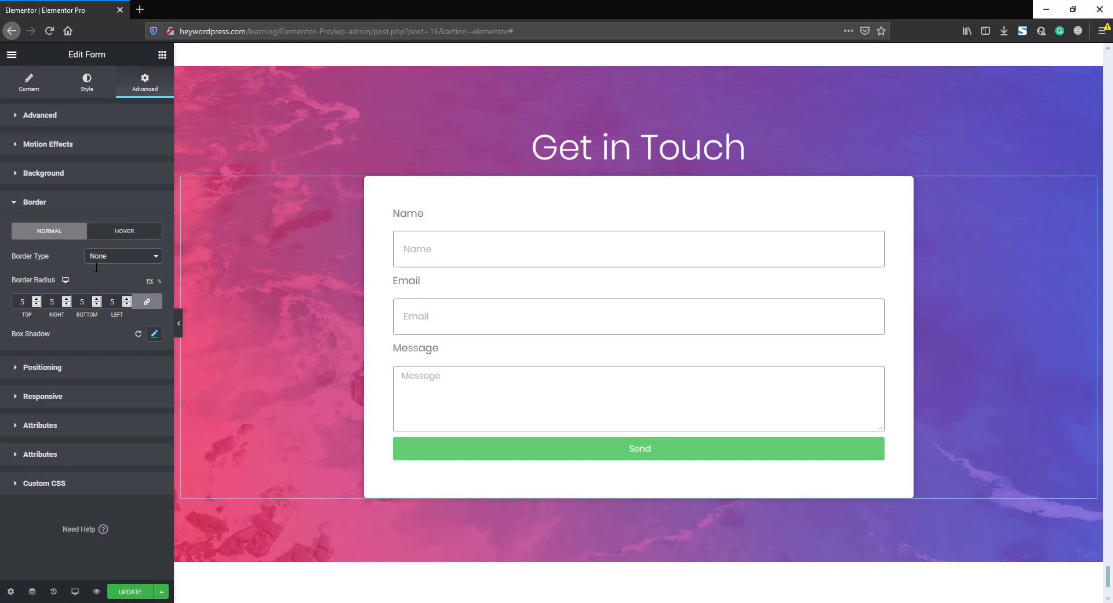
- Set the form labels' text color to the saved slate blue swatch, #4A4F6B
{"action": "left_click", "coordinate": [90, 87]}
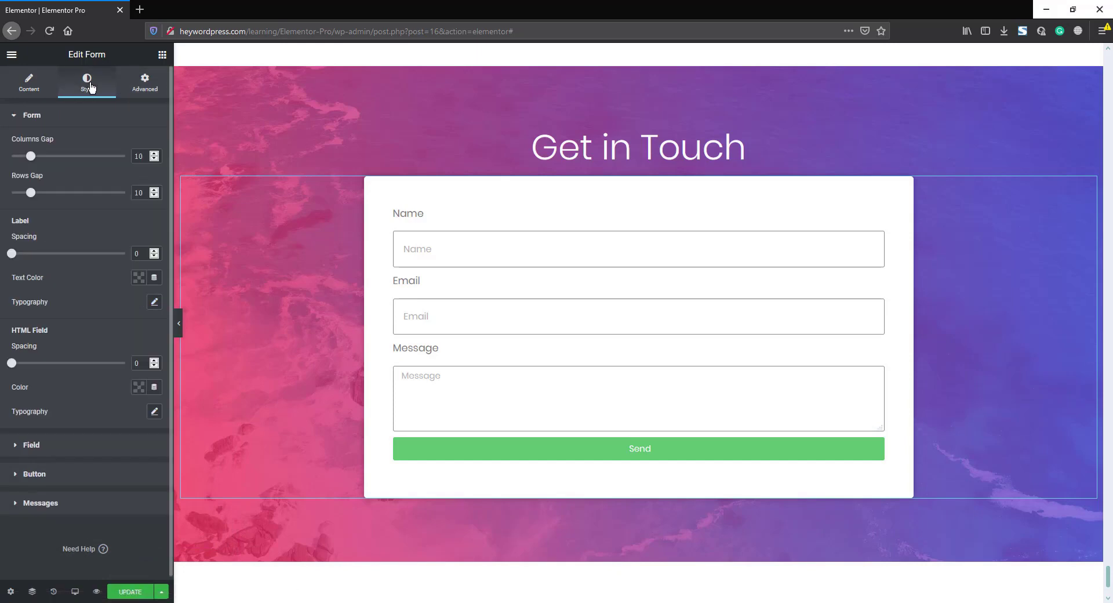
{"action": "left_click", "coordinate": [139, 278]}
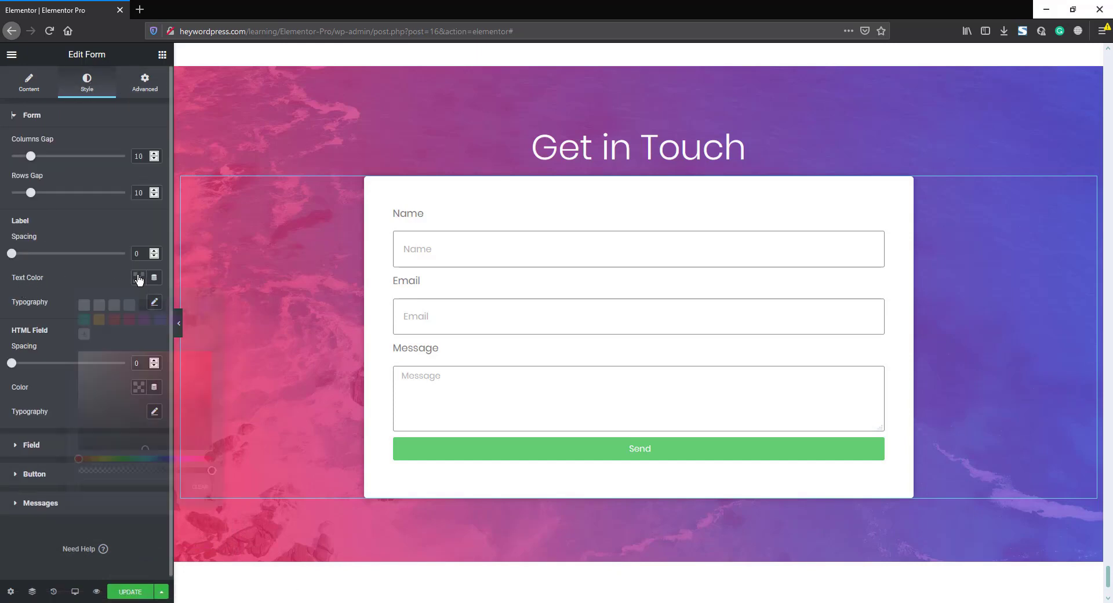
{"action": "left_click", "coordinate": [190, 306]}
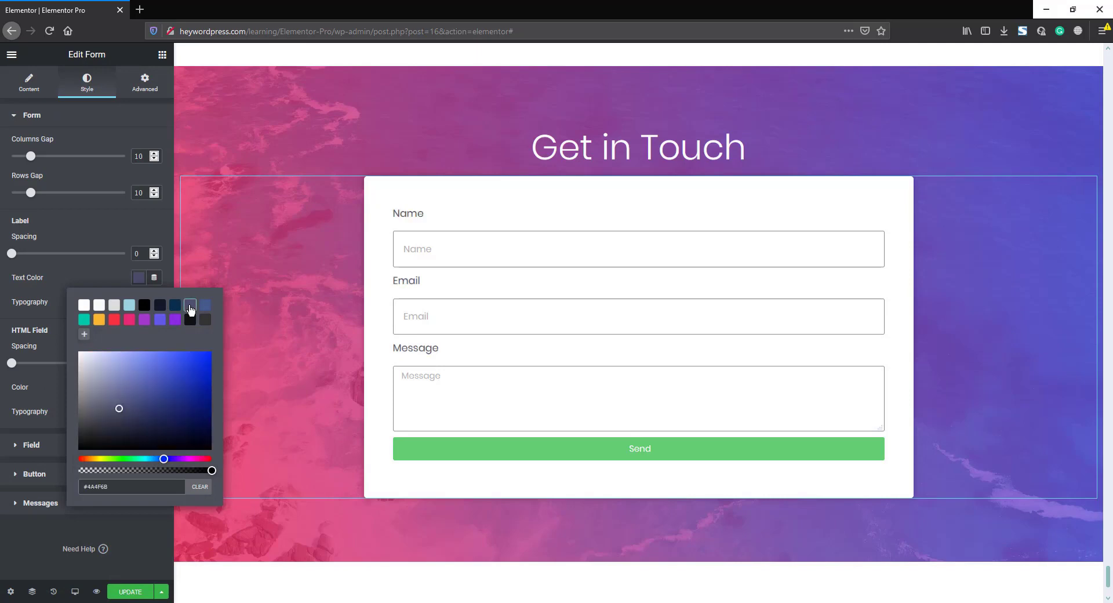
{"action": "left_click", "coordinate": [110, 272]}
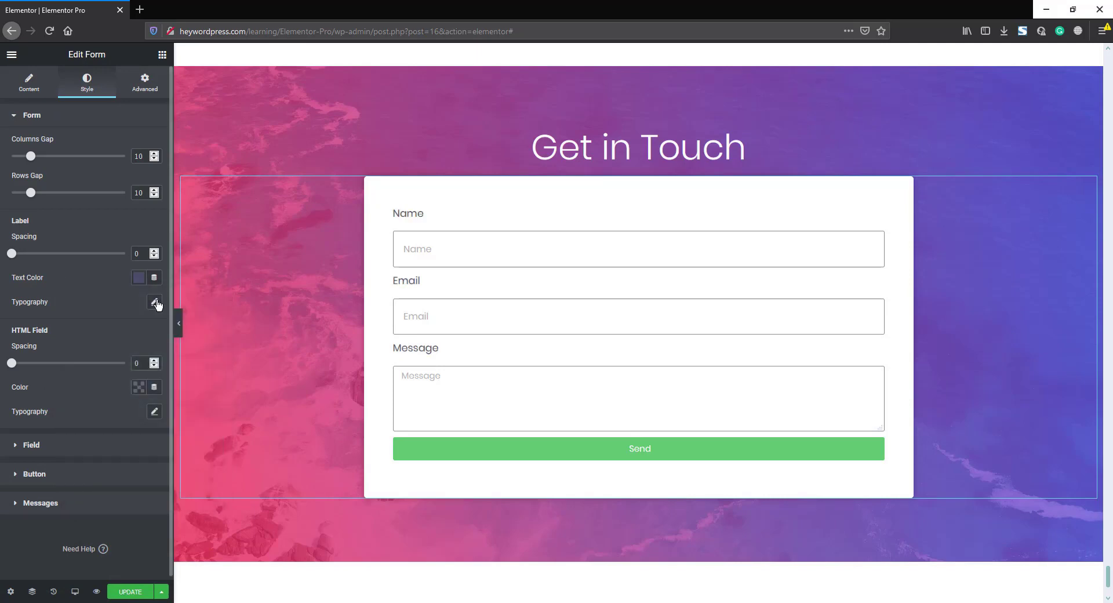
- Set the form labels' typography to weight 600, uppercase, with letter spacing 2
{"action": "left_click", "coordinate": [154, 302]}
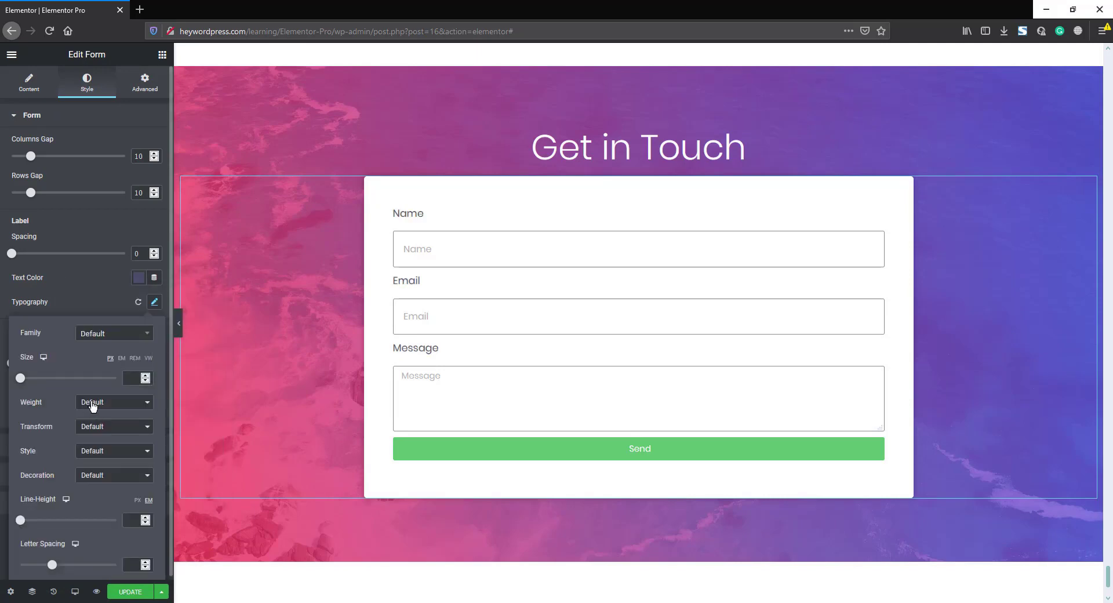
{"action": "left_click", "coordinate": [92, 403]}
{"action": "left_click", "coordinate": [91, 479]}
{"action": "left_click", "coordinate": [106, 428]}
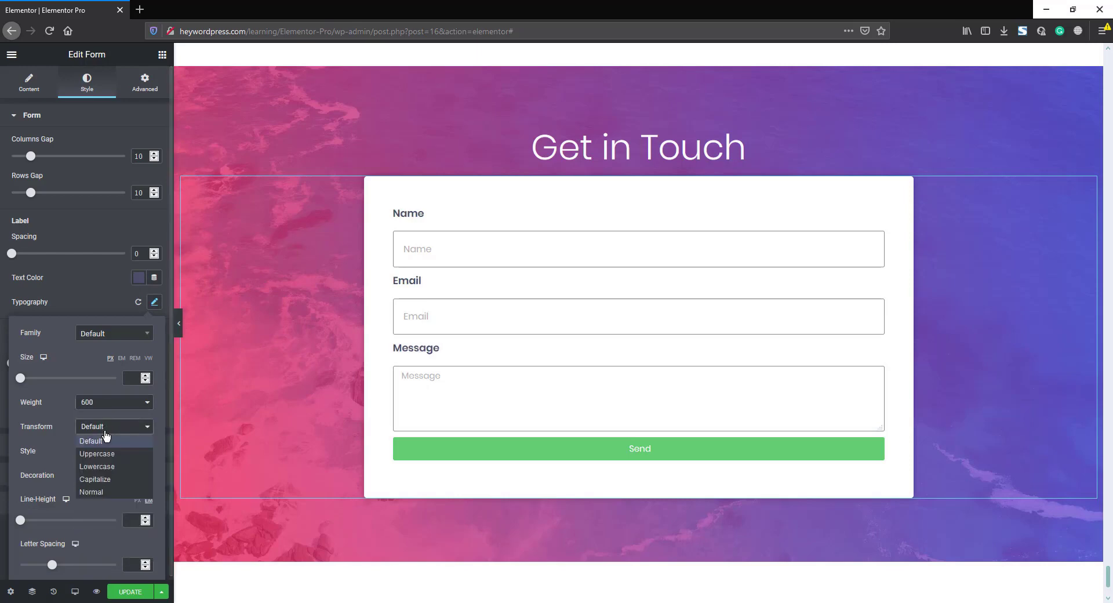
{"action": "left_click", "coordinate": [106, 451]}
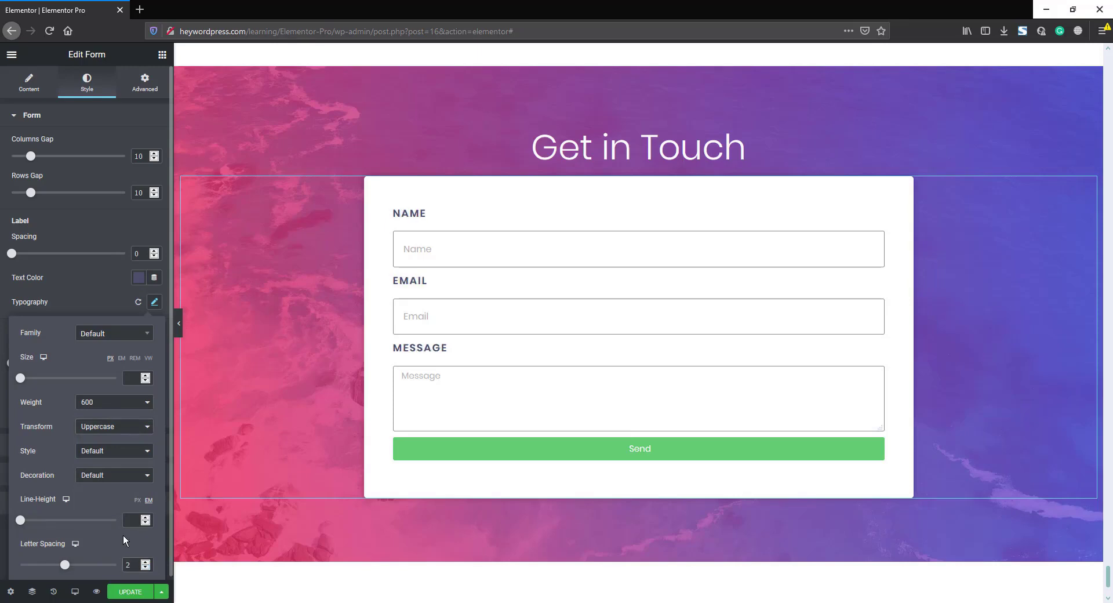
{"action": "left_click", "coordinate": [116, 298]}
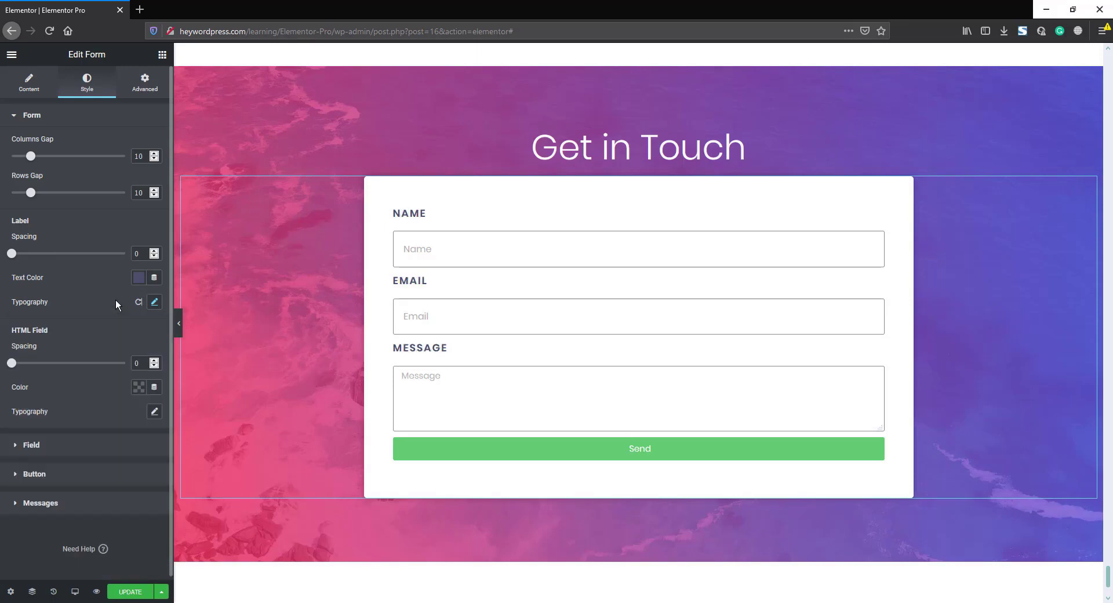
- Style the form fields with a 2 px border in the slate blue swatch and a border radius of 0
{"action": "left_click", "coordinate": [68, 449]}
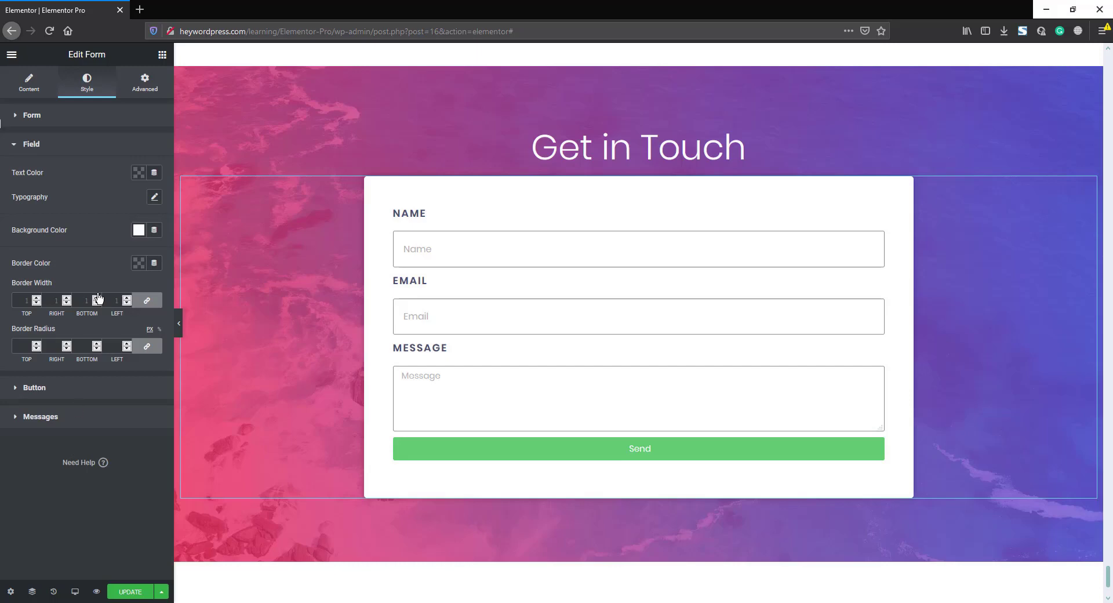
{"action": "left_click", "coordinate": [36, 298]}
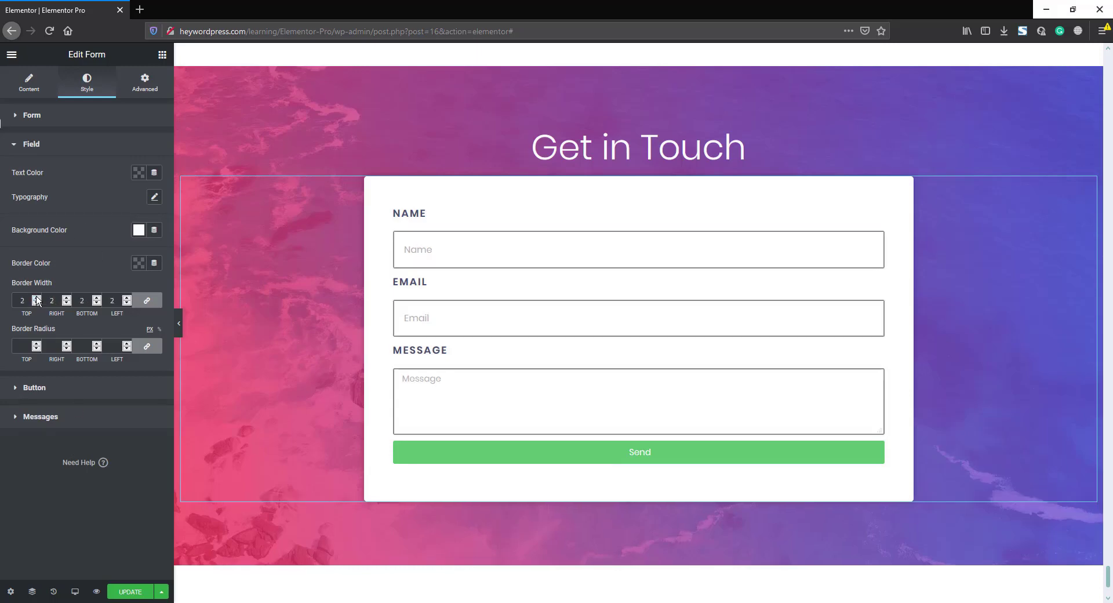
{"action": "left_click", "coordinate": [138, 265]}
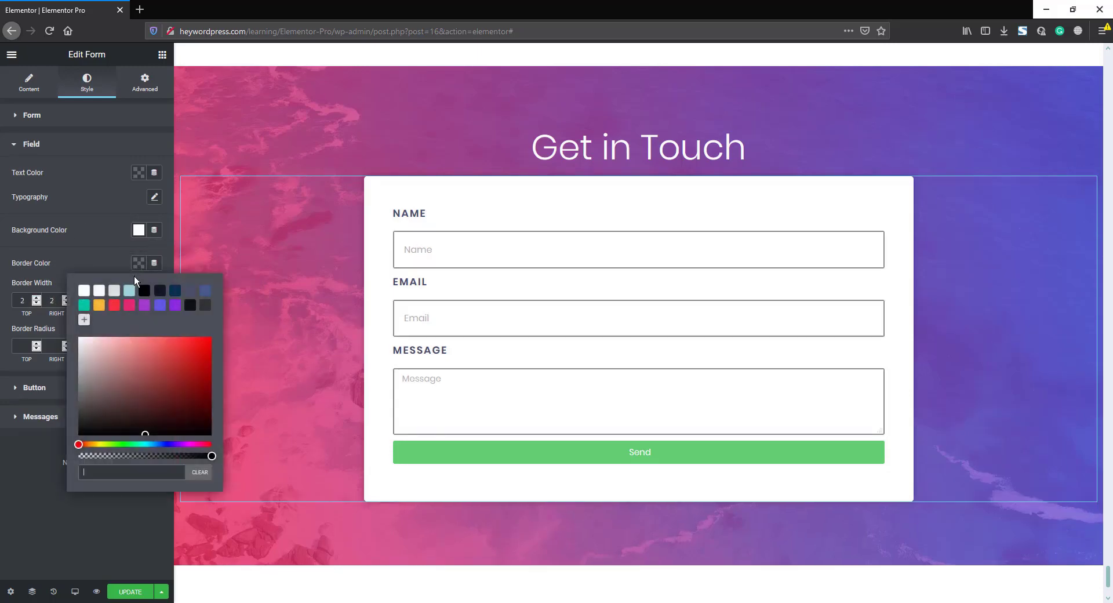
{"action": "left_click", "coordinate": [190, 291]}
{"action": "left_click", "coordinate": [137, 265]}
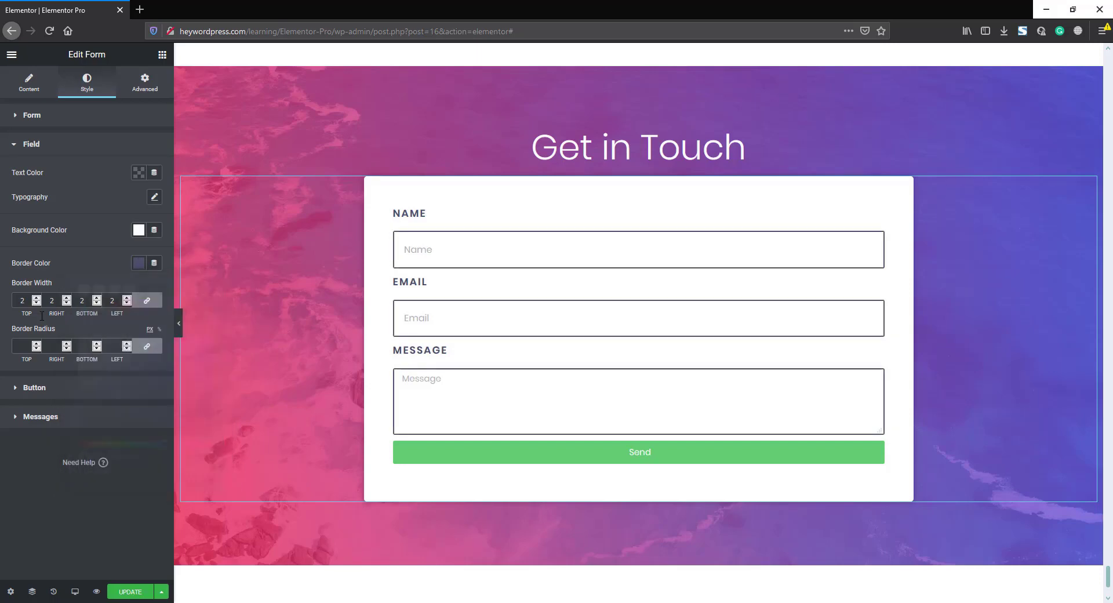
{"action": "left_click", "coordinate": [22, 345]}
{"action": "type", "text": "0"}
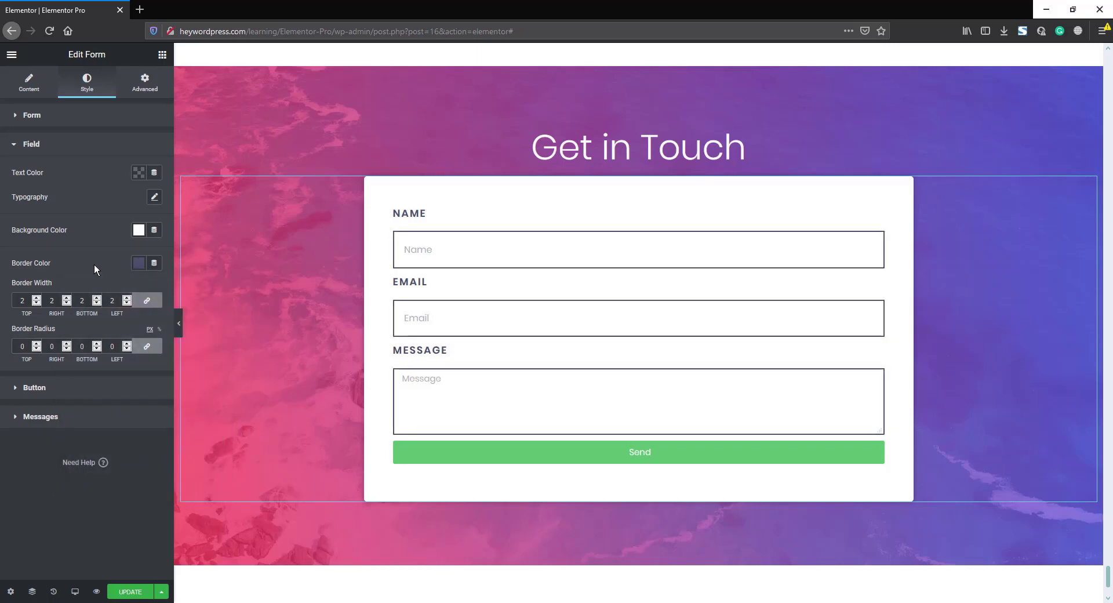
- Set the form button's background color to slate blue #4A4F6B and its text color to the saved teal swatch
{"action": "left_click", "coordinate": [76, 395]}
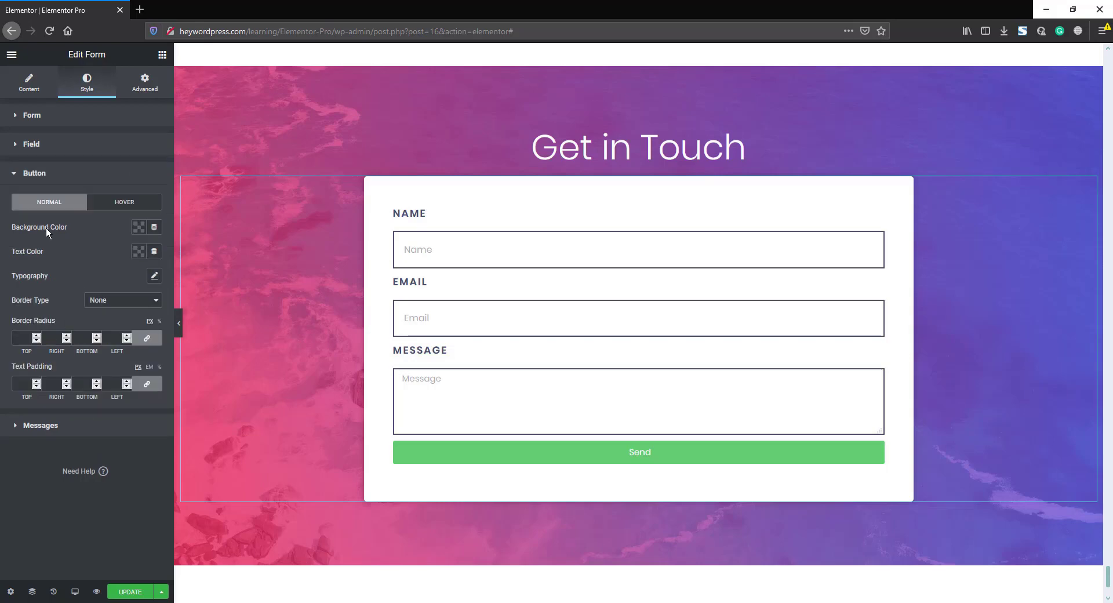
{"action": "left_click", "coordinate": [139, 226]}
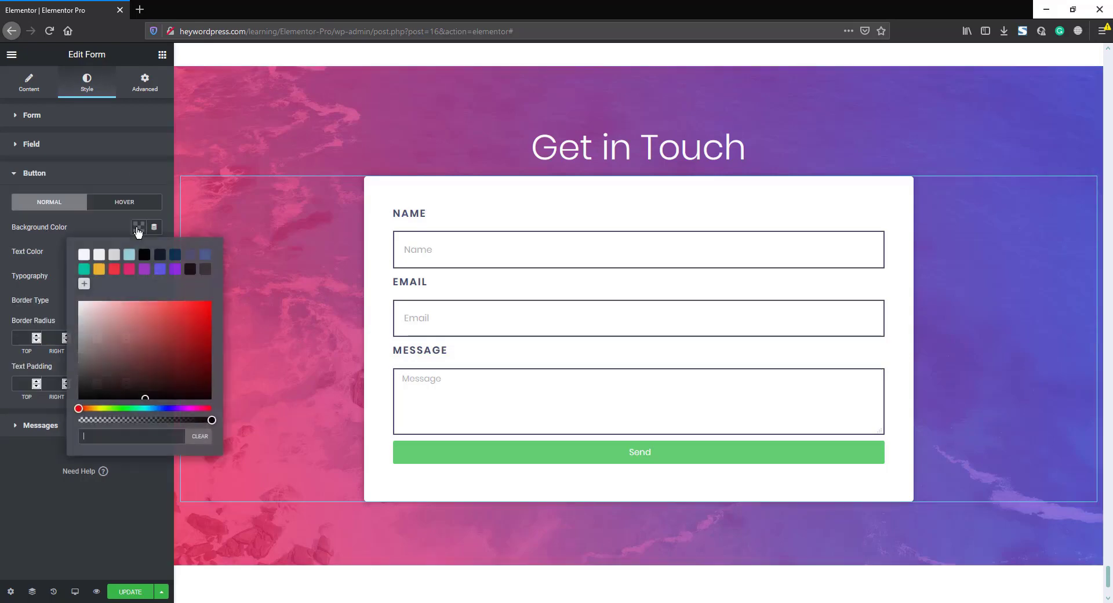
{"action": "left_click", "coordinate": [190, 255]}
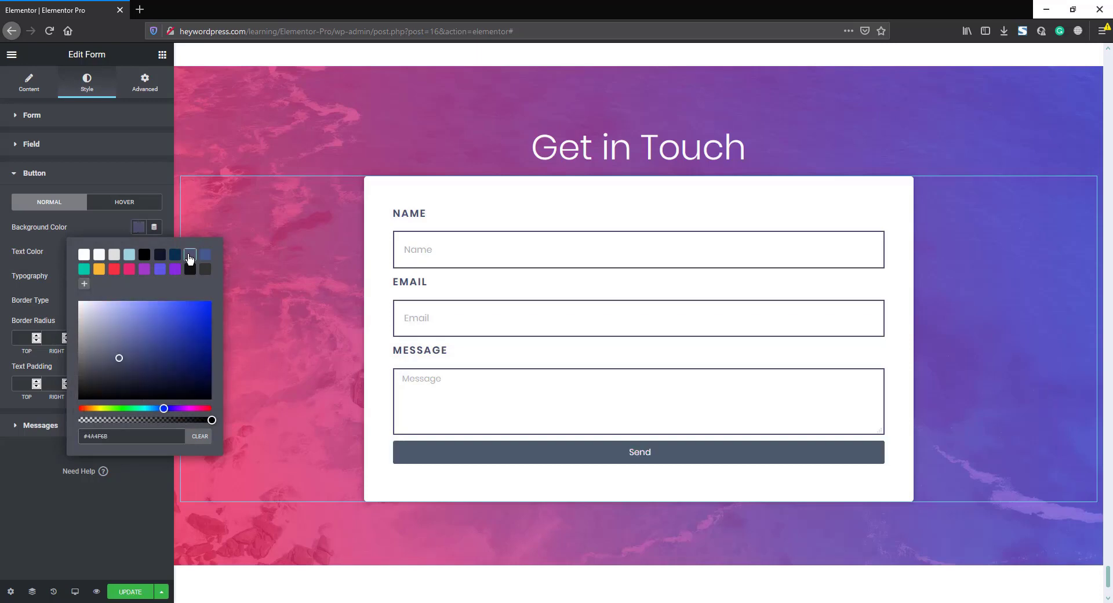
{"action": "left_click", "coordinate": [100, 223]}
{"action": "left_click", "coordinate": [138, 251]}
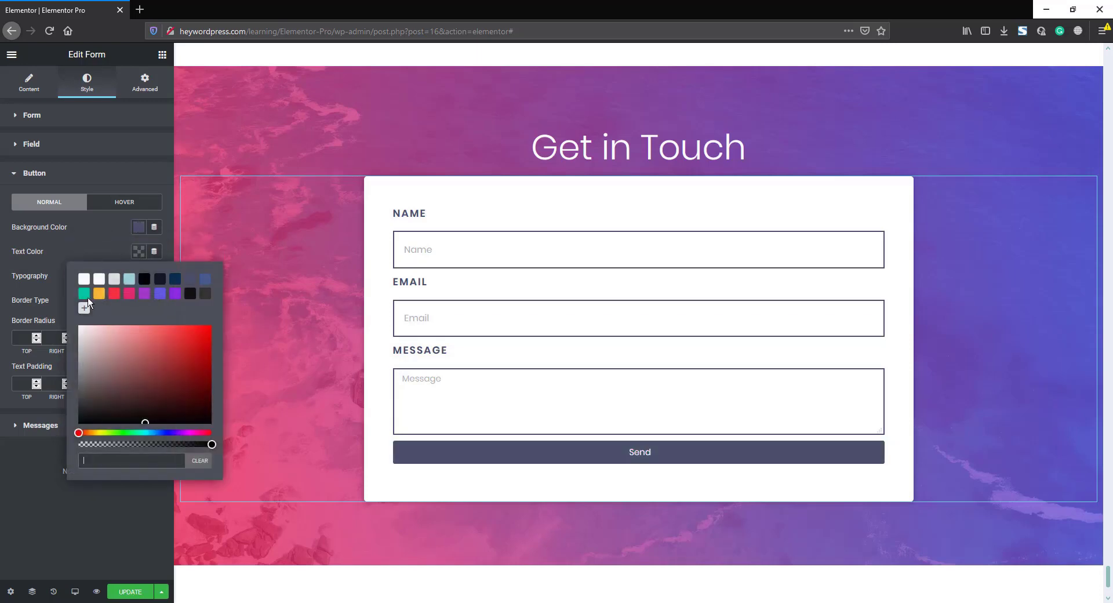
{"action": "left_click", "coordinate": [84, 294]}
{"action": "left_click", "coordinate": [103, 251]}
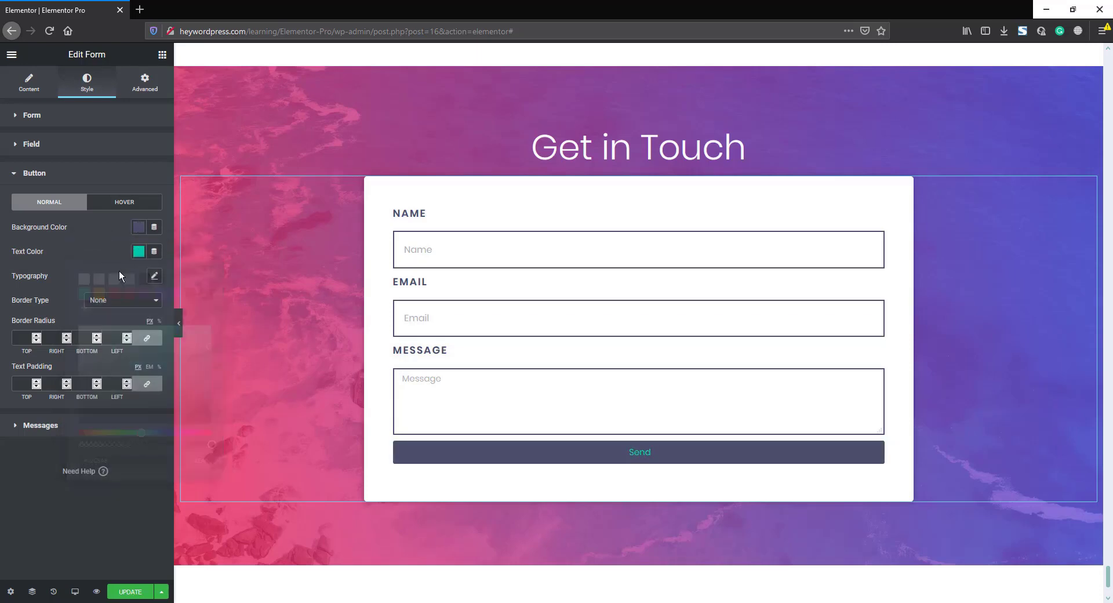
- Set the form button's typography to weight 600, uppercase, with letter spacing 5
{"action": "left_click", "coordinate": [154, 276]}
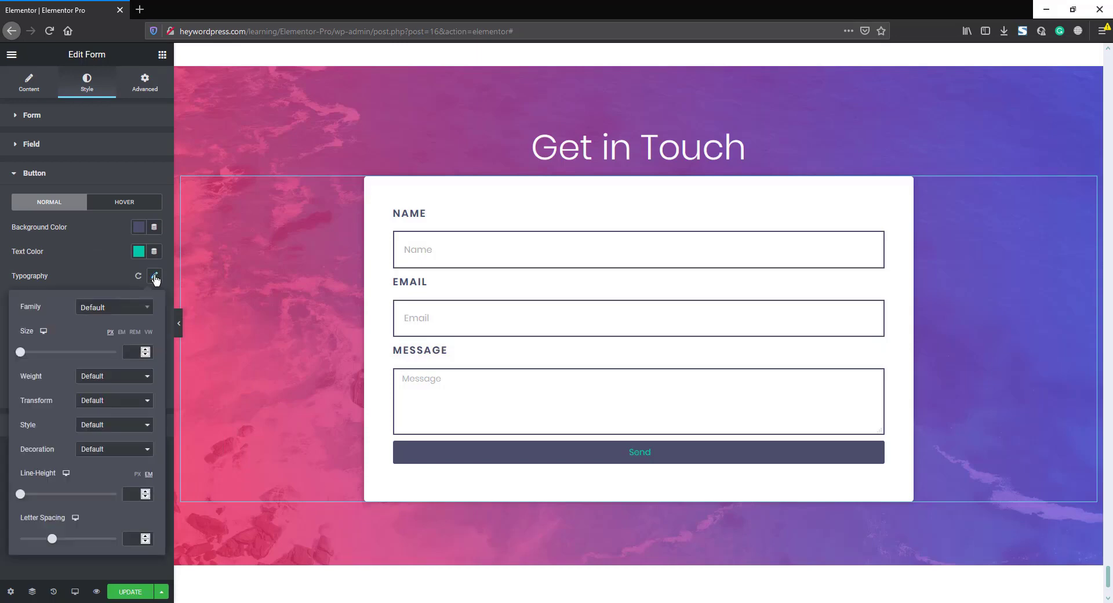
{"action": "left_click", "coordinate": [102, 377]}
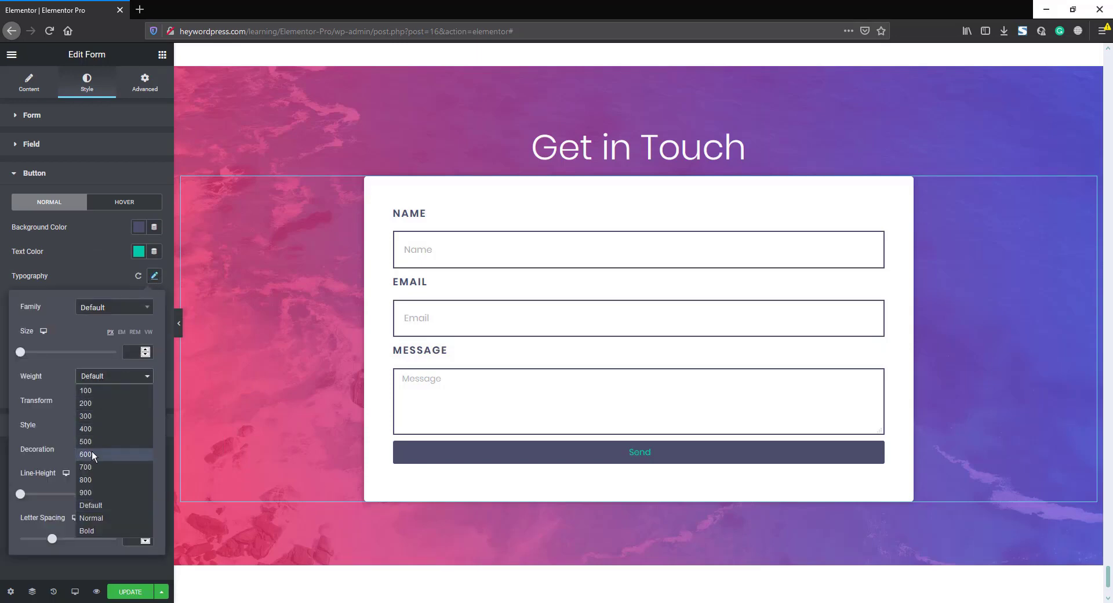
{"action": "left_click", "coordinate": [92, 453]}
{"action": "left_click", "coordinate": [105, 408]}
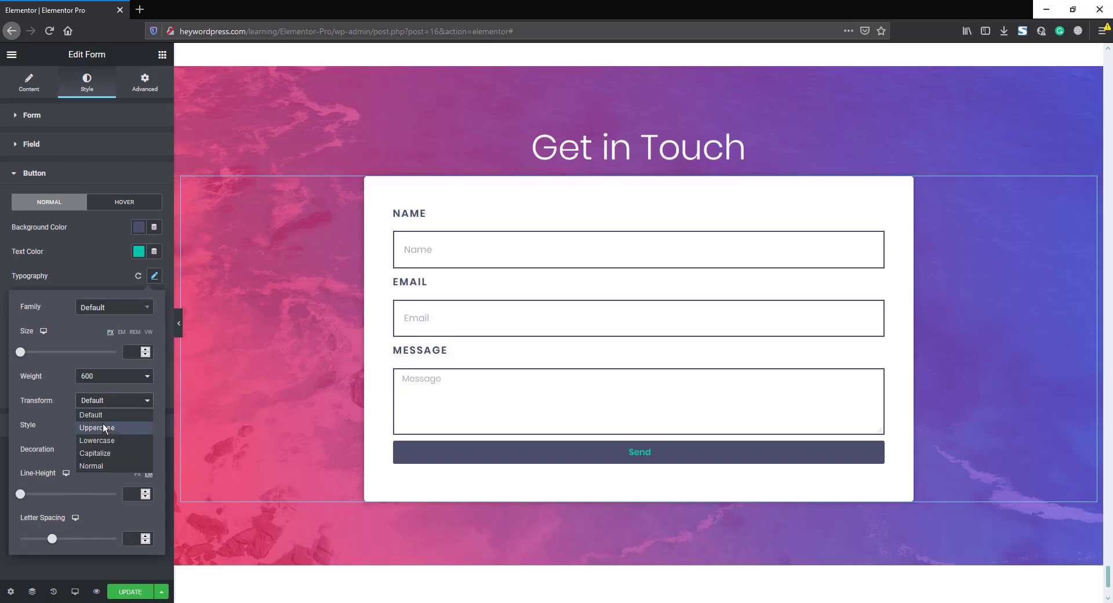
{"action": "left_click", "coordinate": [103, 425]}
{"action": "left_click", "coordinate": [132, 539]}
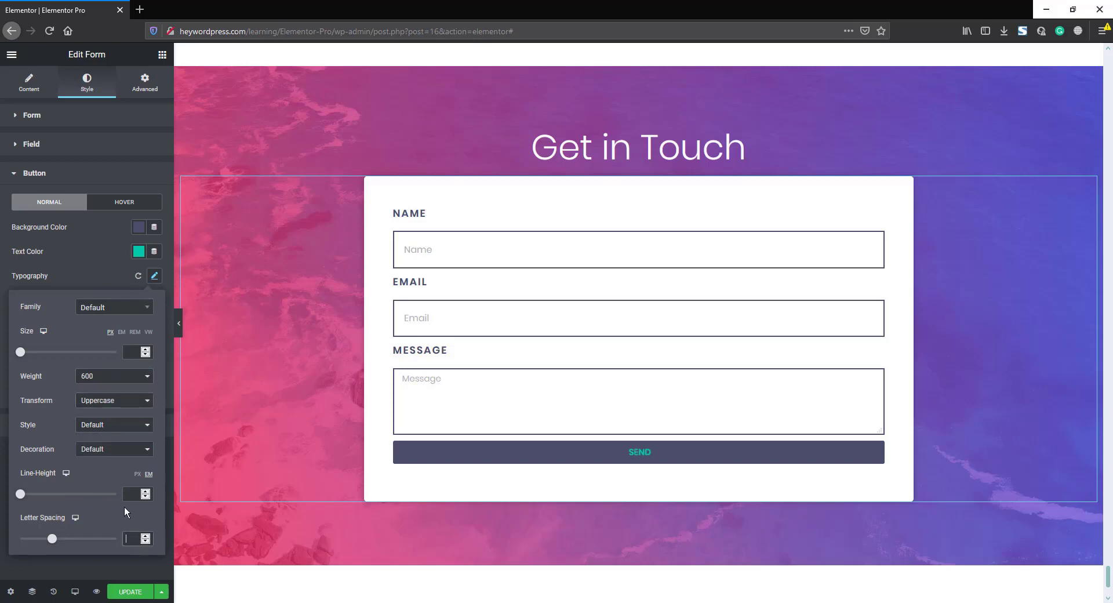
{"action": "type", "text": "5"}
{"action": "left_click", "coordinate": [107, 274]}
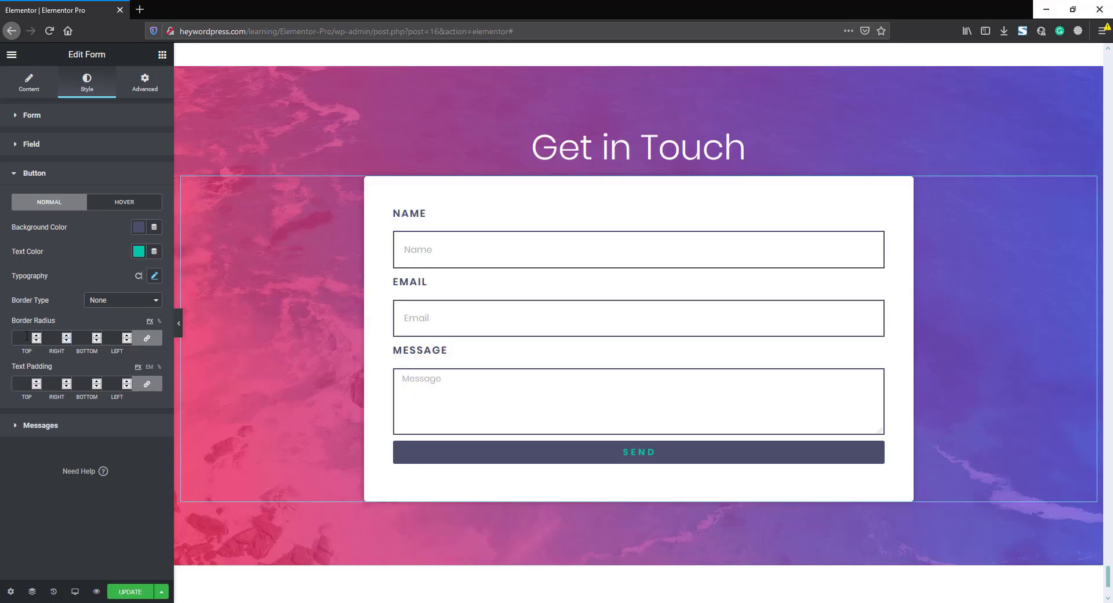
- Set the form button's hover state to the saved teal background with white #FFFFFF text
{"action": "left_click", "coordinate": [127, 202]}
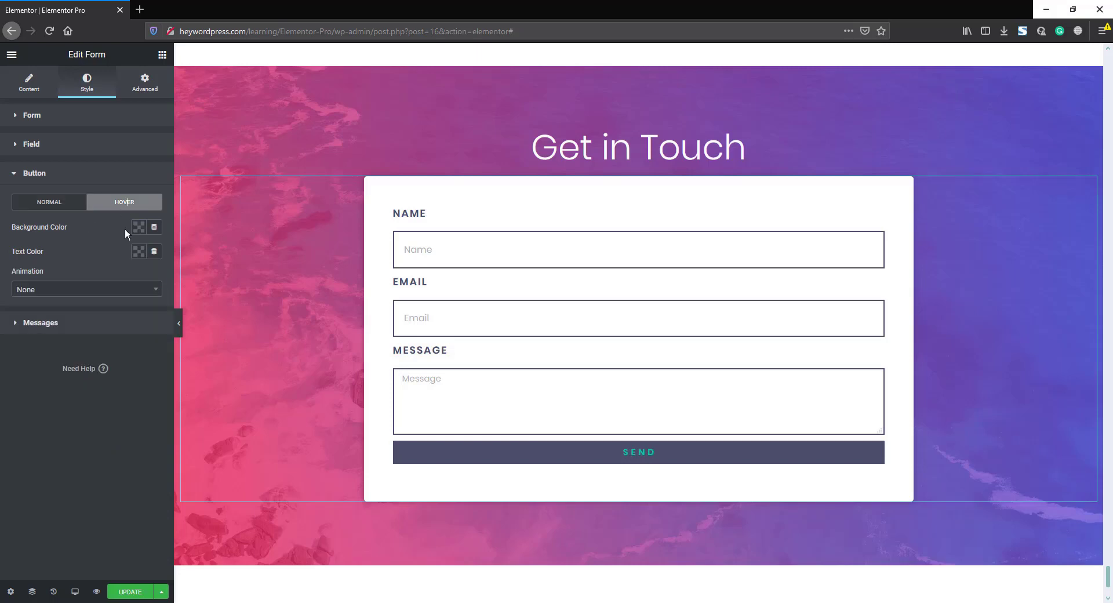
{"action": "left_click", "coordinate": [141, 227]}
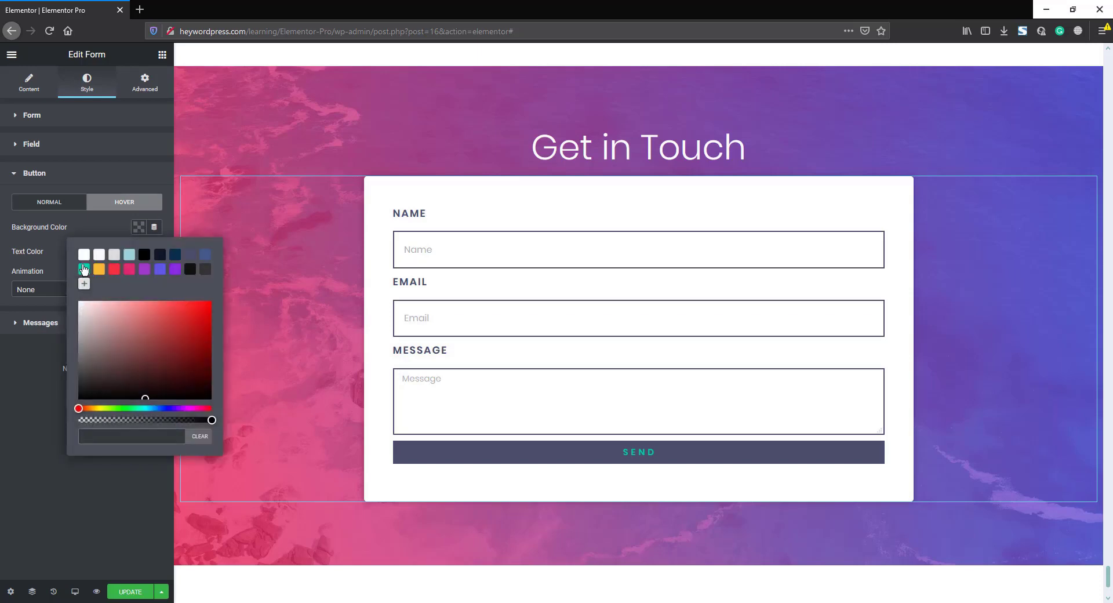
{"action": "left_click", "coordinate": [85, 269]}
{"action": "left_click", "coordinate": [106, 223]}
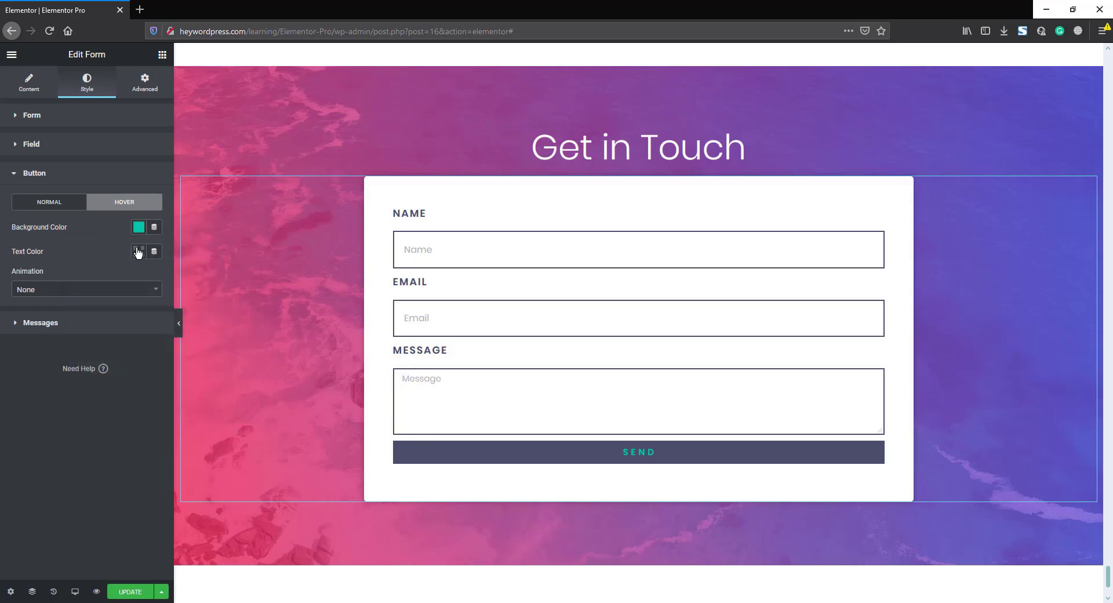
{"action": "left_click", "coordinate": [138, 251]}
{"action": "left_click", "coordinate": [84, 279]}
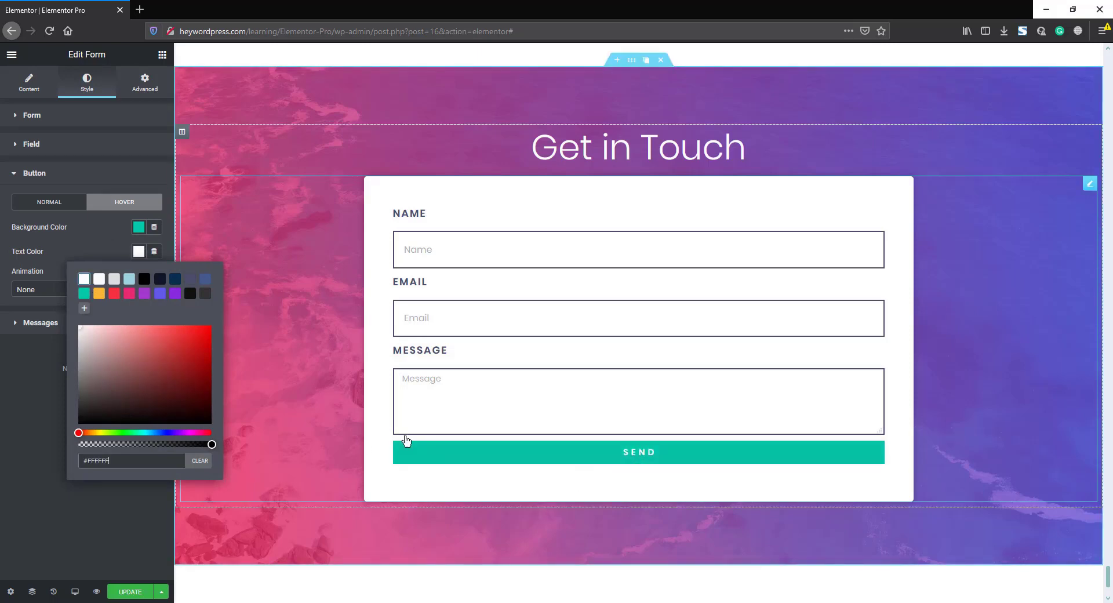
{"action": "left_click", "coordinate": [96, 231]}
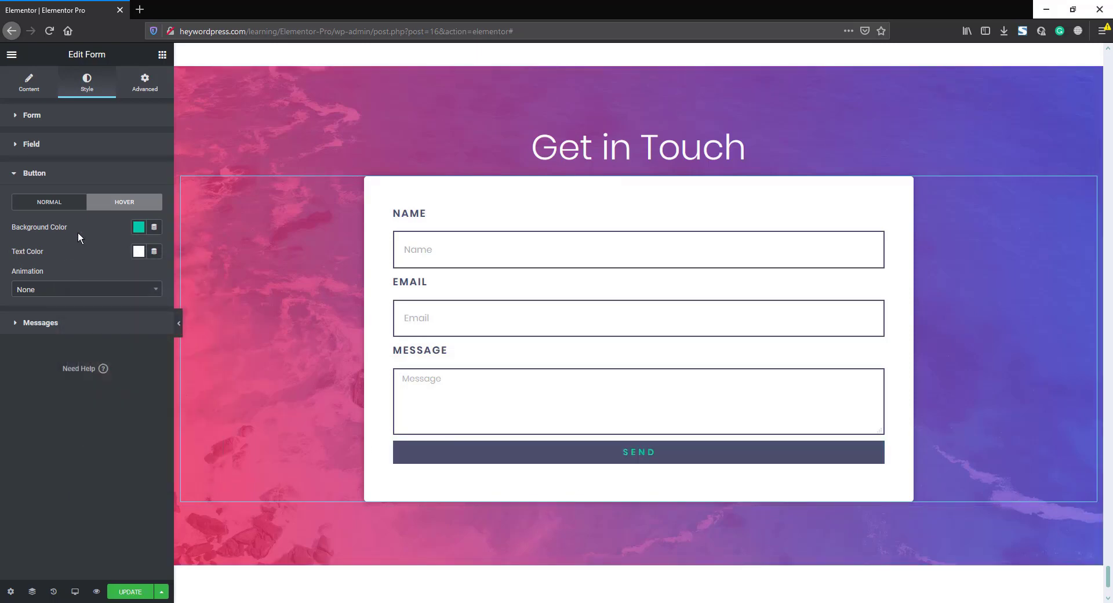
- Increase the form's rows gap to 27
{"action": "left_click", "coordinate": [41, 116]}
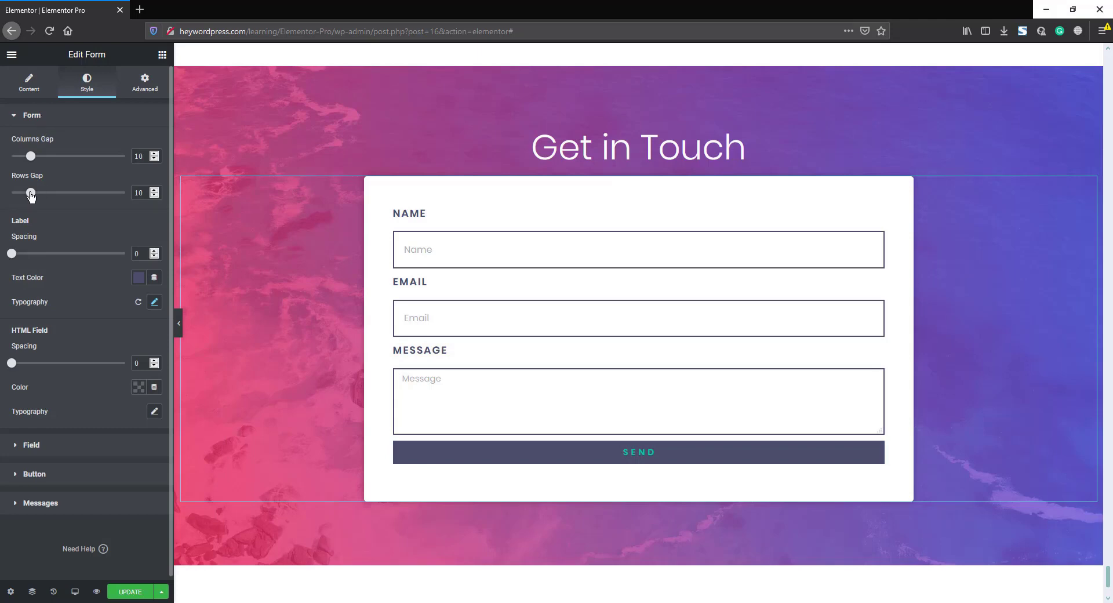
{"action": "left_click_drag", "start_coordinate": [31, 193], "coordinate": [62, 194]}
{"action": "scroll", "coordinate": [277, 328], "scroll_direction": "down", "scroll_amount": 2}
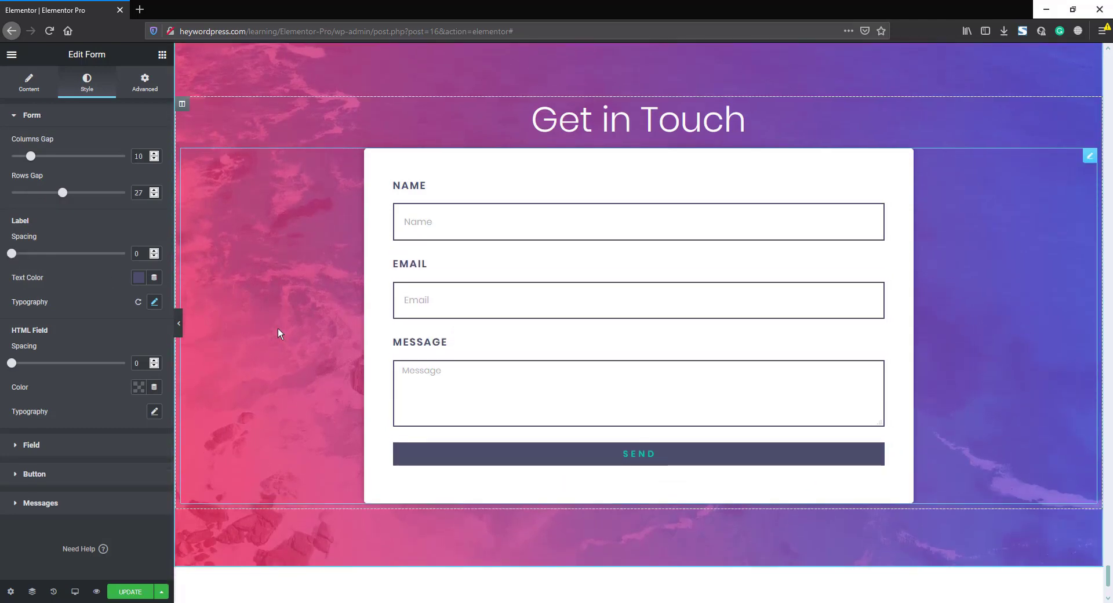
{"action": "scroll", "coordinate": [278, 328], "scroll_direction": "up", "scroll_amount": 2}
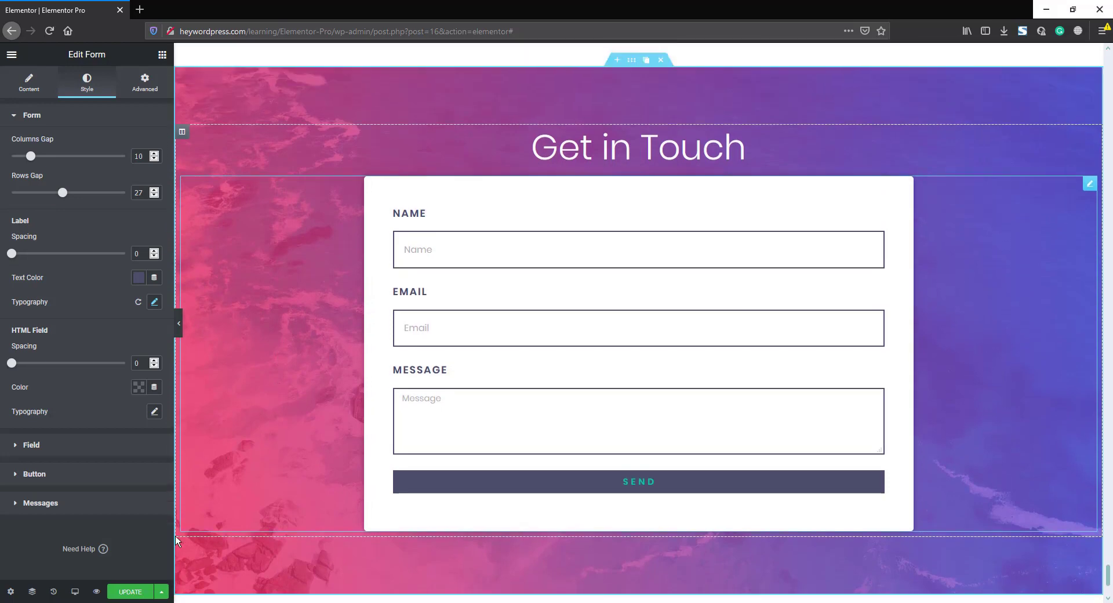
- Save the page and preview its "Get in Touch" section on the front end
{"action": "left_click", "coordinate": [128, 592]}
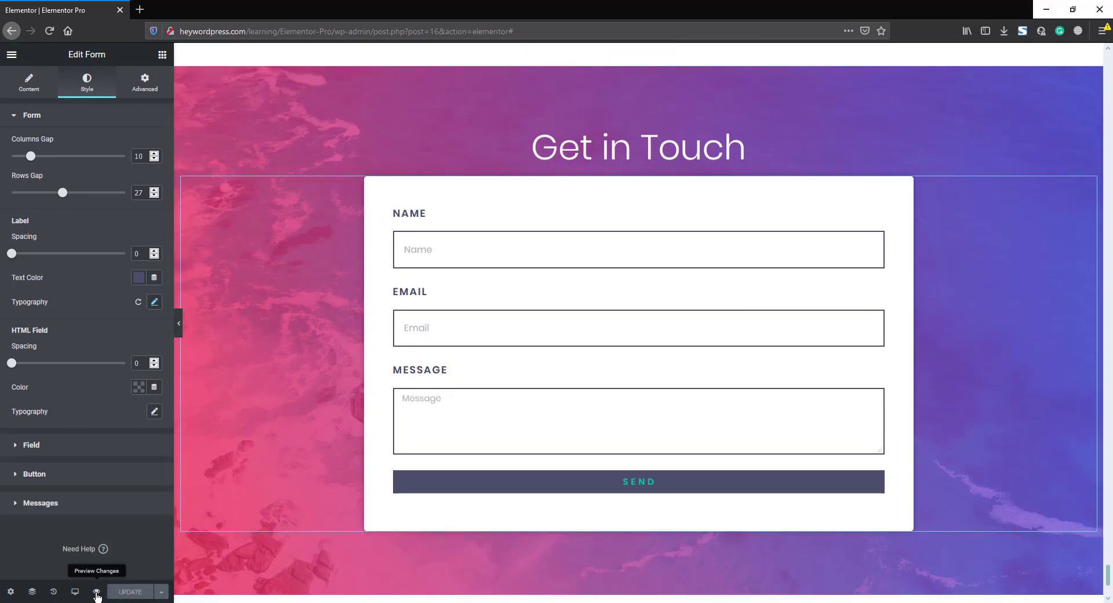
{"action": "left_click", "coordinate": [96, 592]}
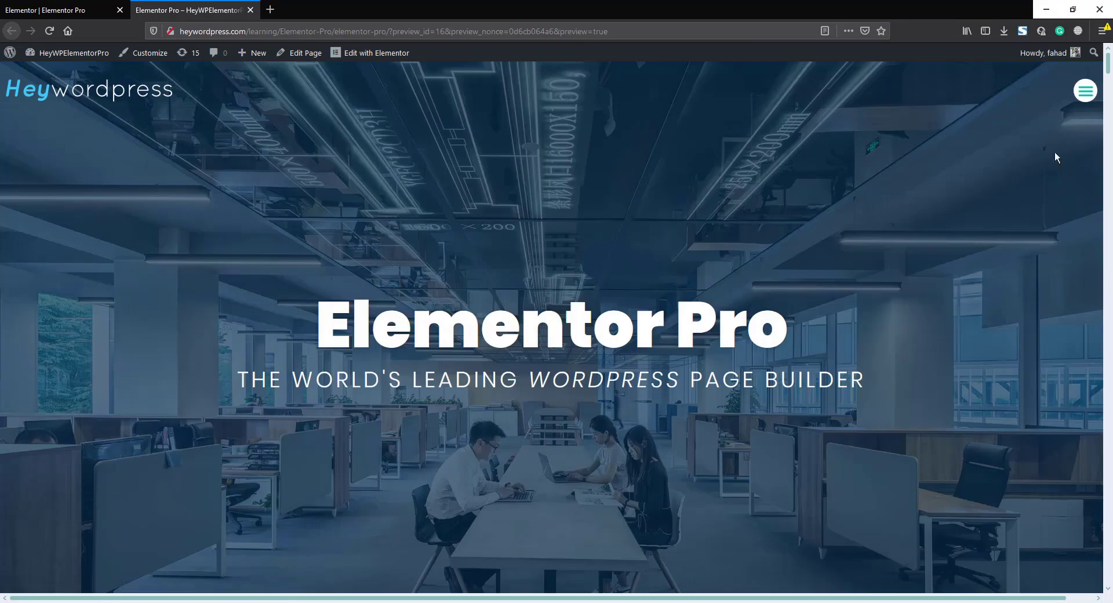
{"action": "left_click_drag", "start_coordinate": [1109, 65], "coordinate": [1109, 572]}
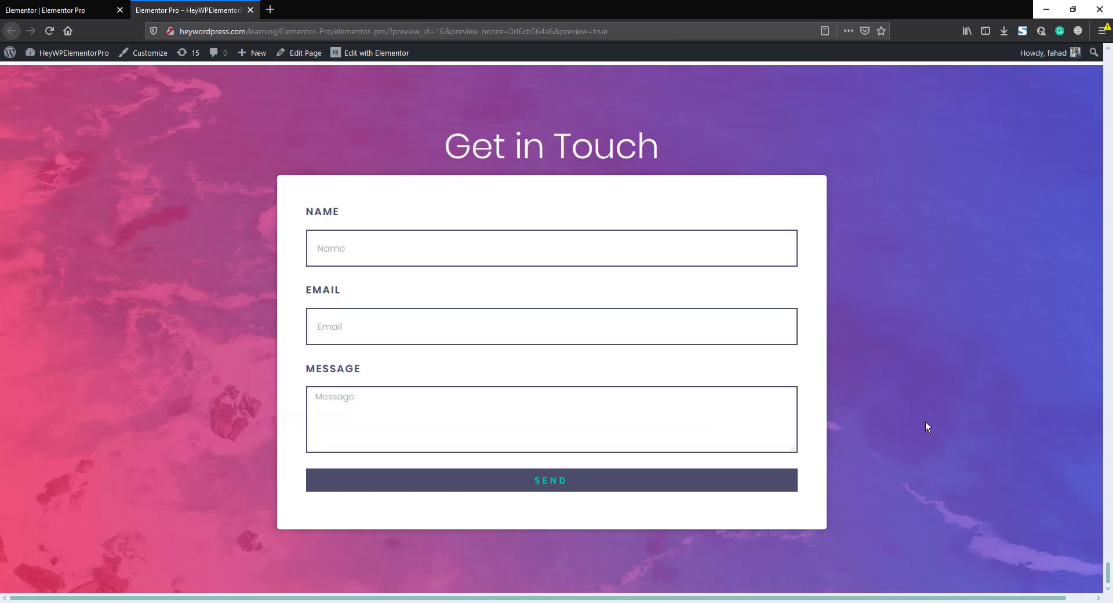